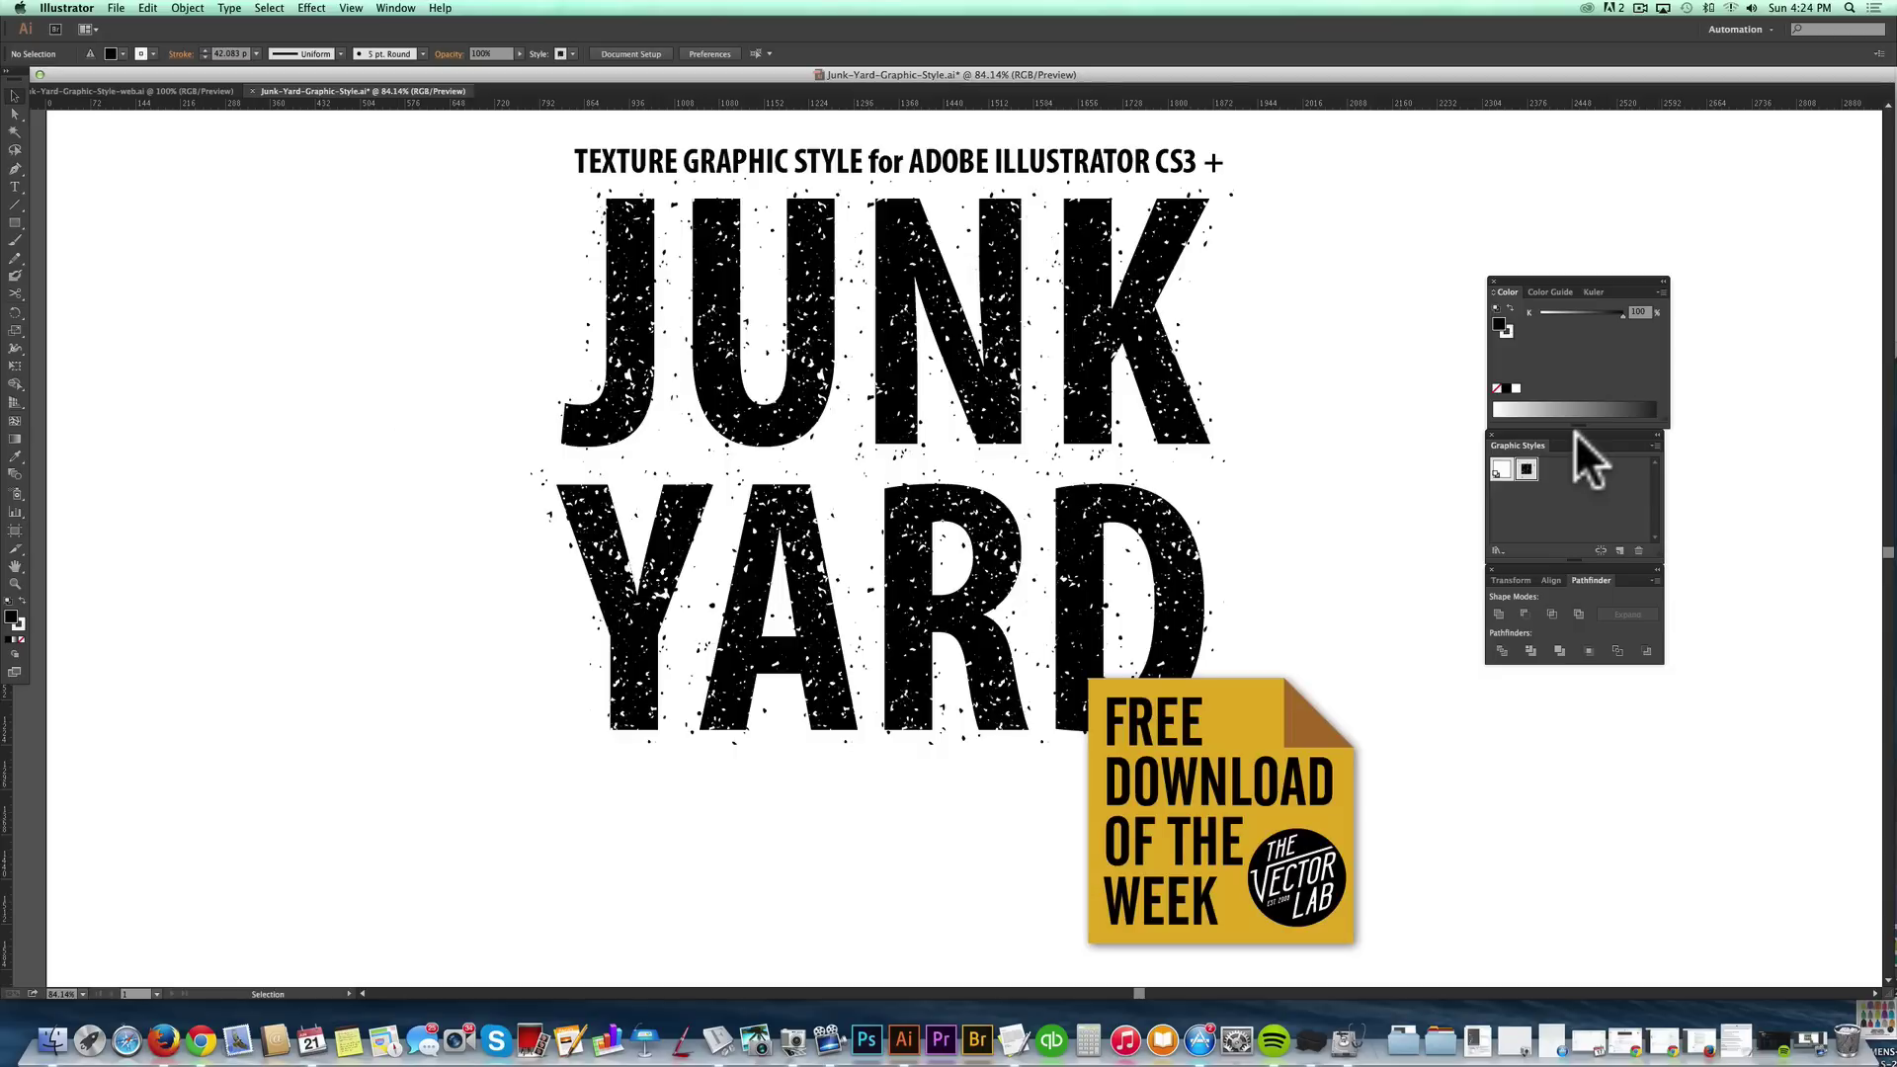
# Drag the Graphic Styles panel out of the right-hand dock so it floats beside the artwork.
pyautogui.moveTo(1575, 431); pyautogui.dragTo(1300, 360)
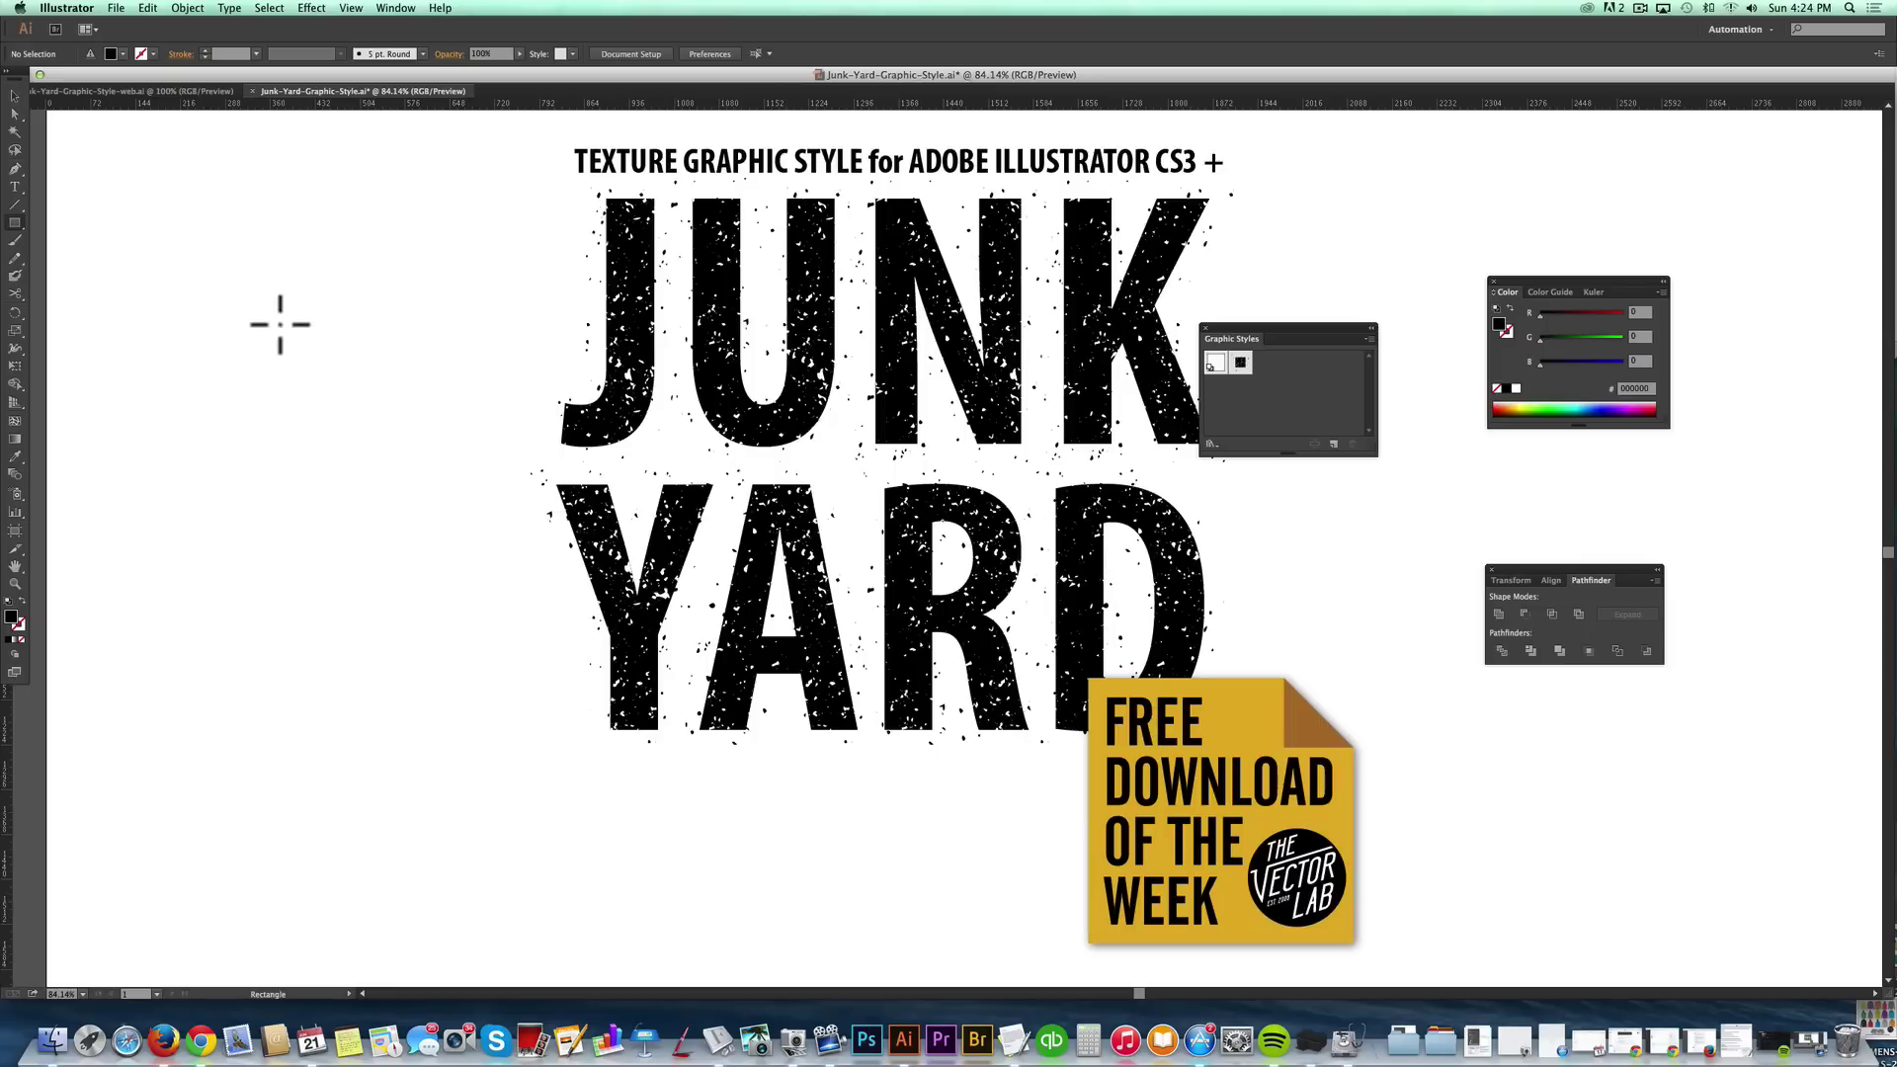
# Draw a black test rectangle, apply the Junk Yard style to it, then delete it.
pyautogui.moveTo(230, 307); pyautogui.dragTo(458, 528)
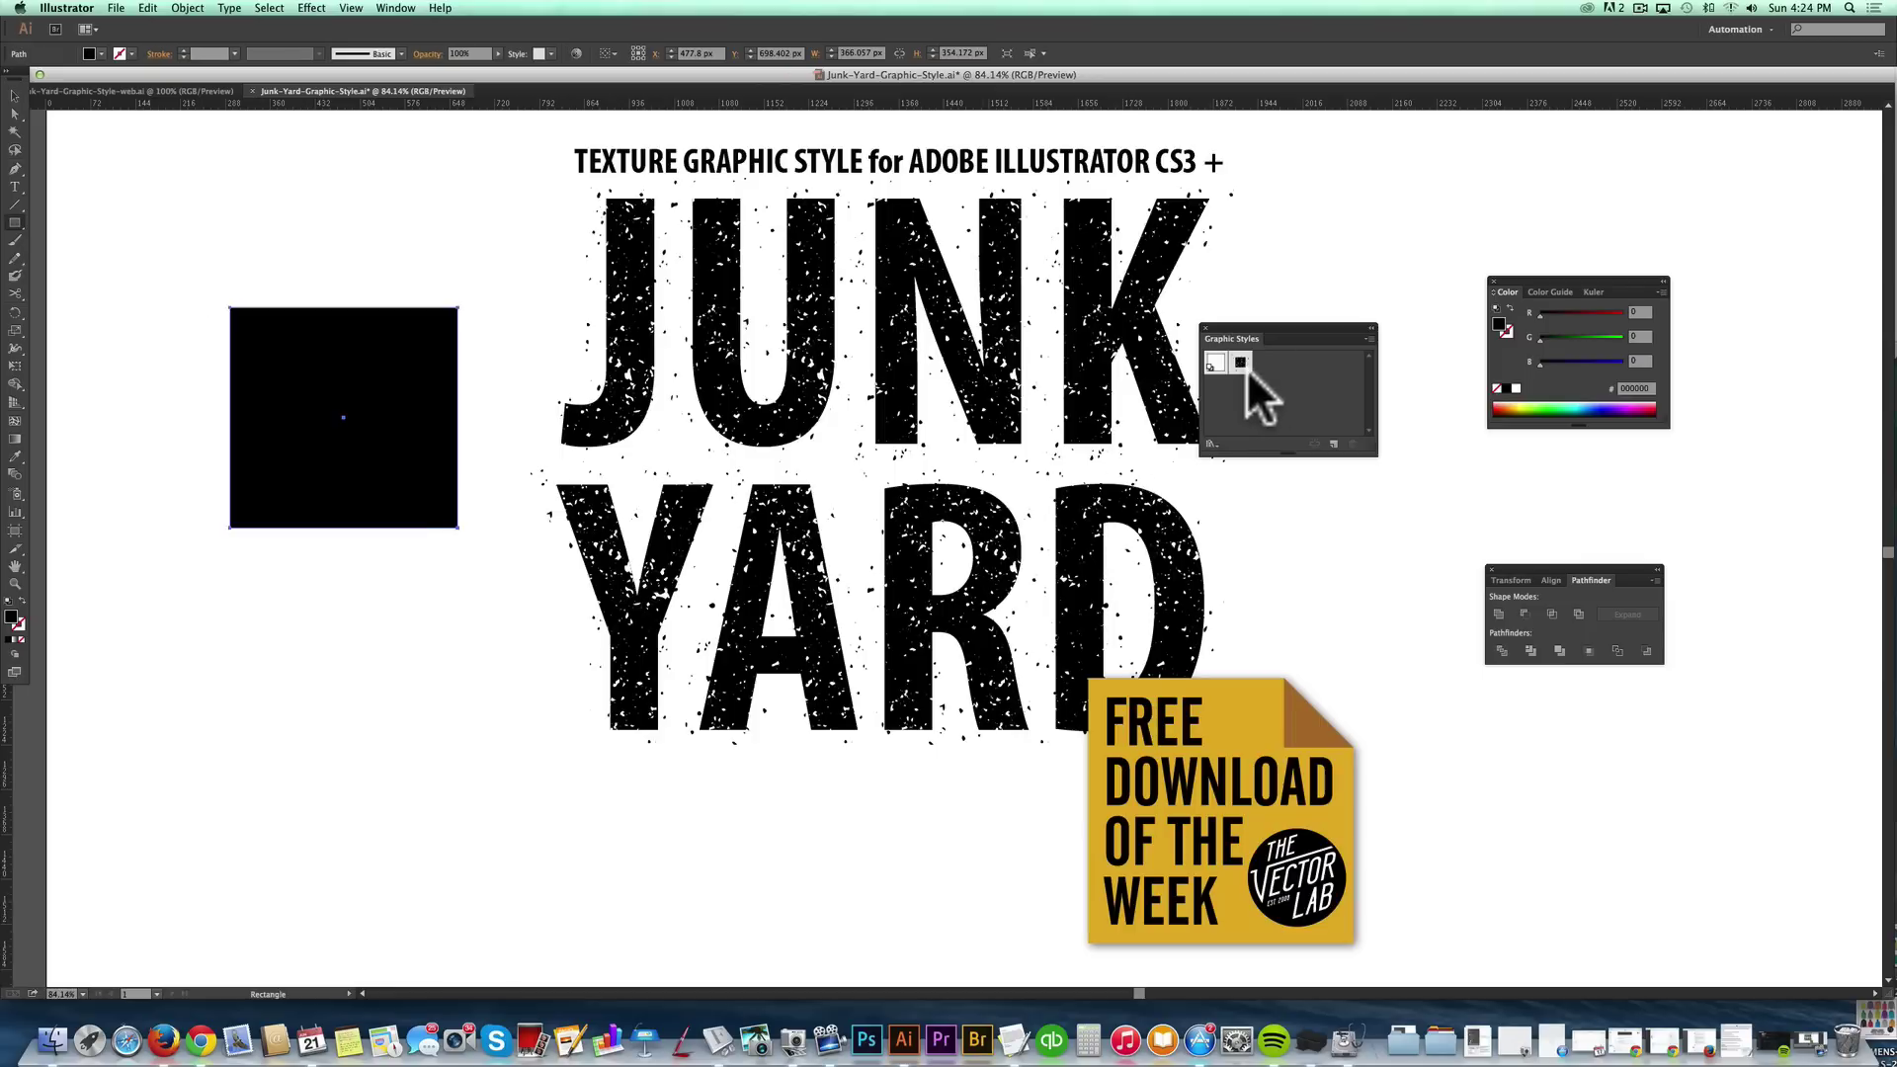
pyautogui.click(1241, 362)
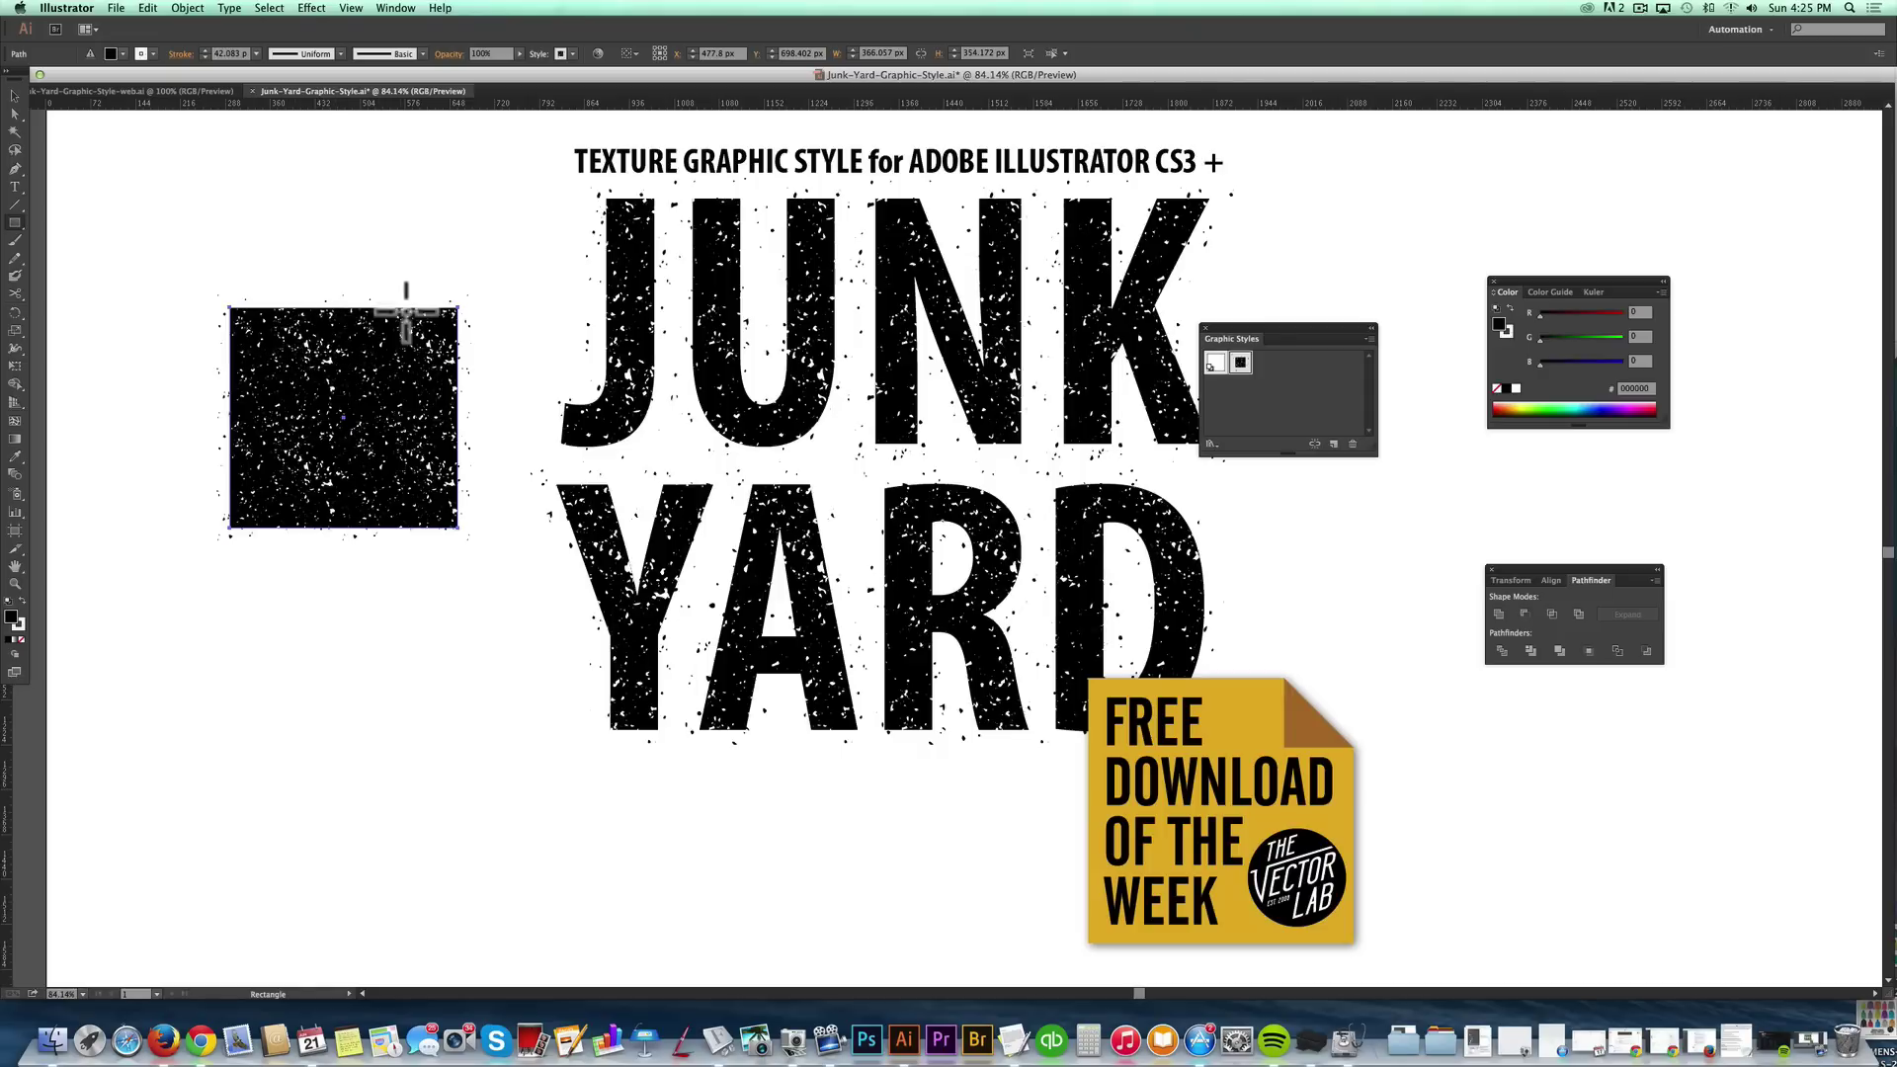
pyautogui.press('v')
pyautogui.press('Delete')
# Drag the Vector Lab logo onto the artboard and apply the Junk Yard style to it.
pyautogui.moveTo(1241, 542); pyautogui.dragTo(784, 508)
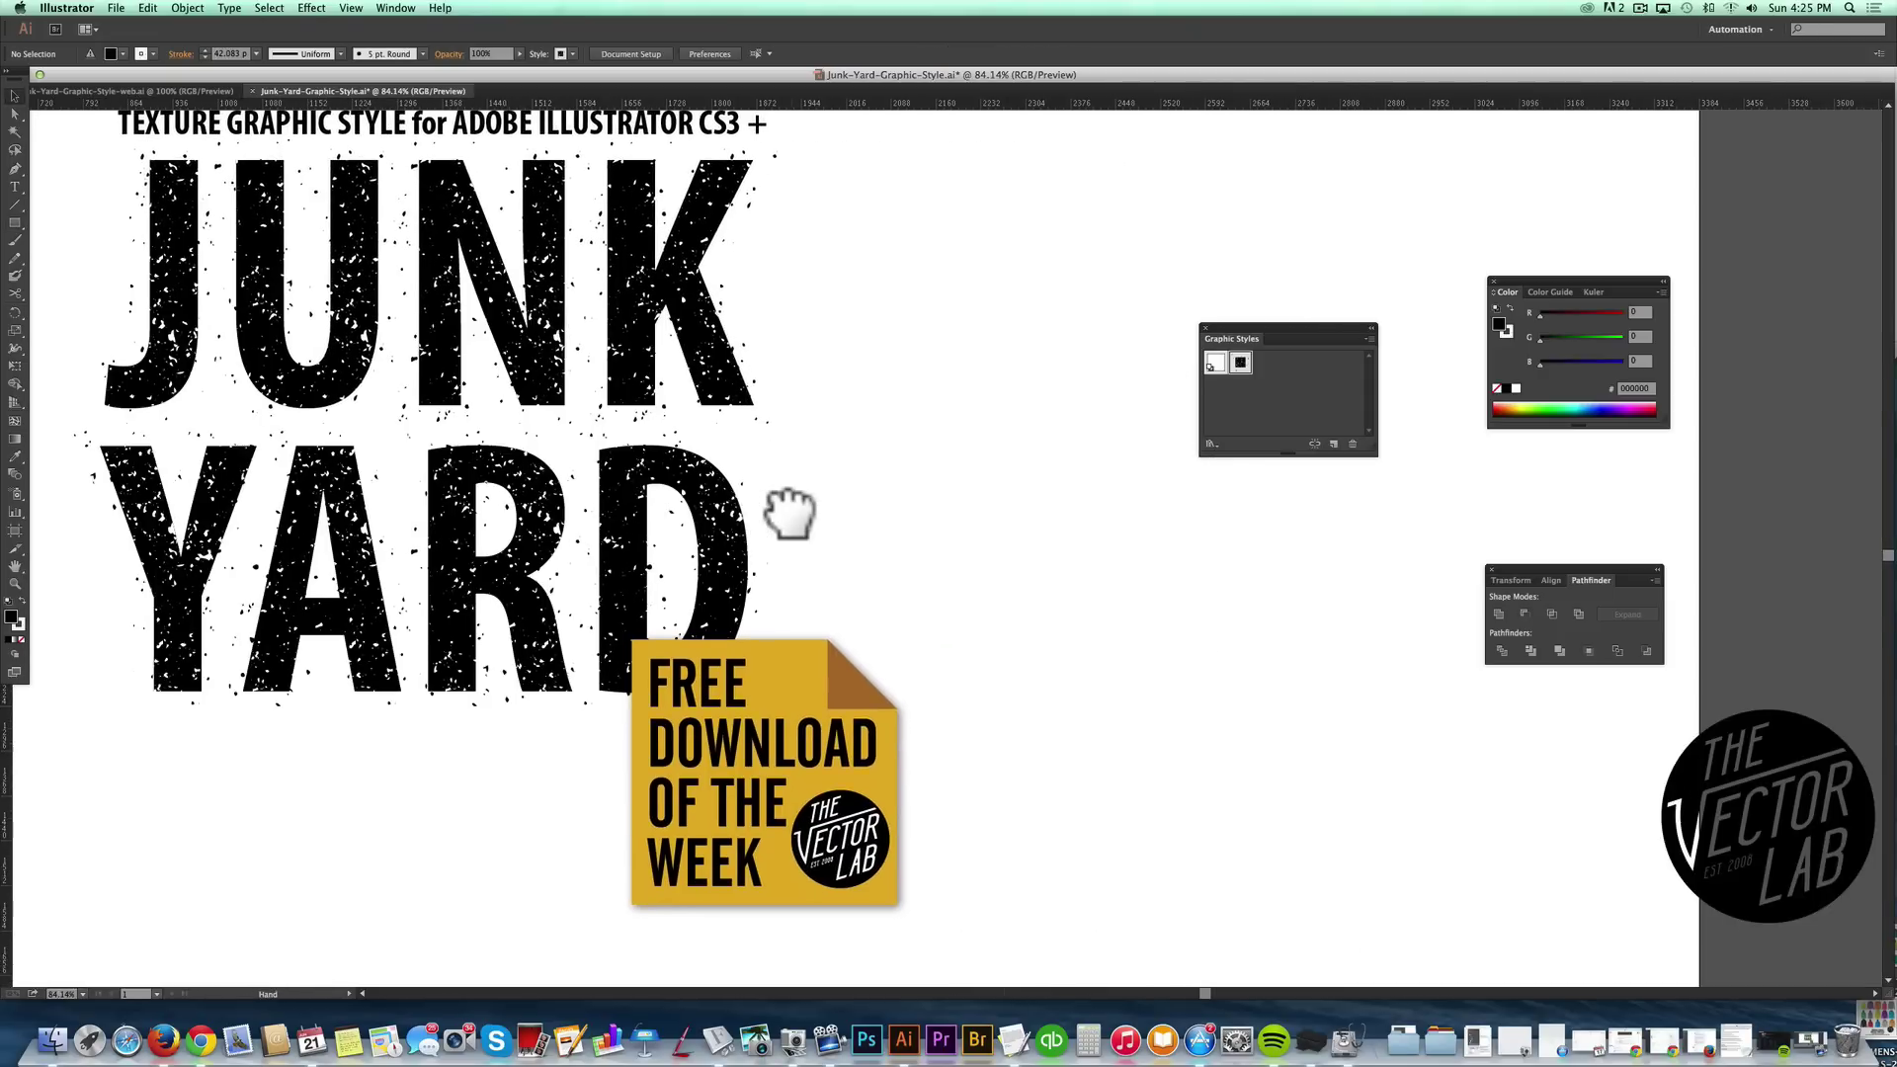
pyautogui.moveTo(1793, 845); pyautogui.dragTo(1056, 415)
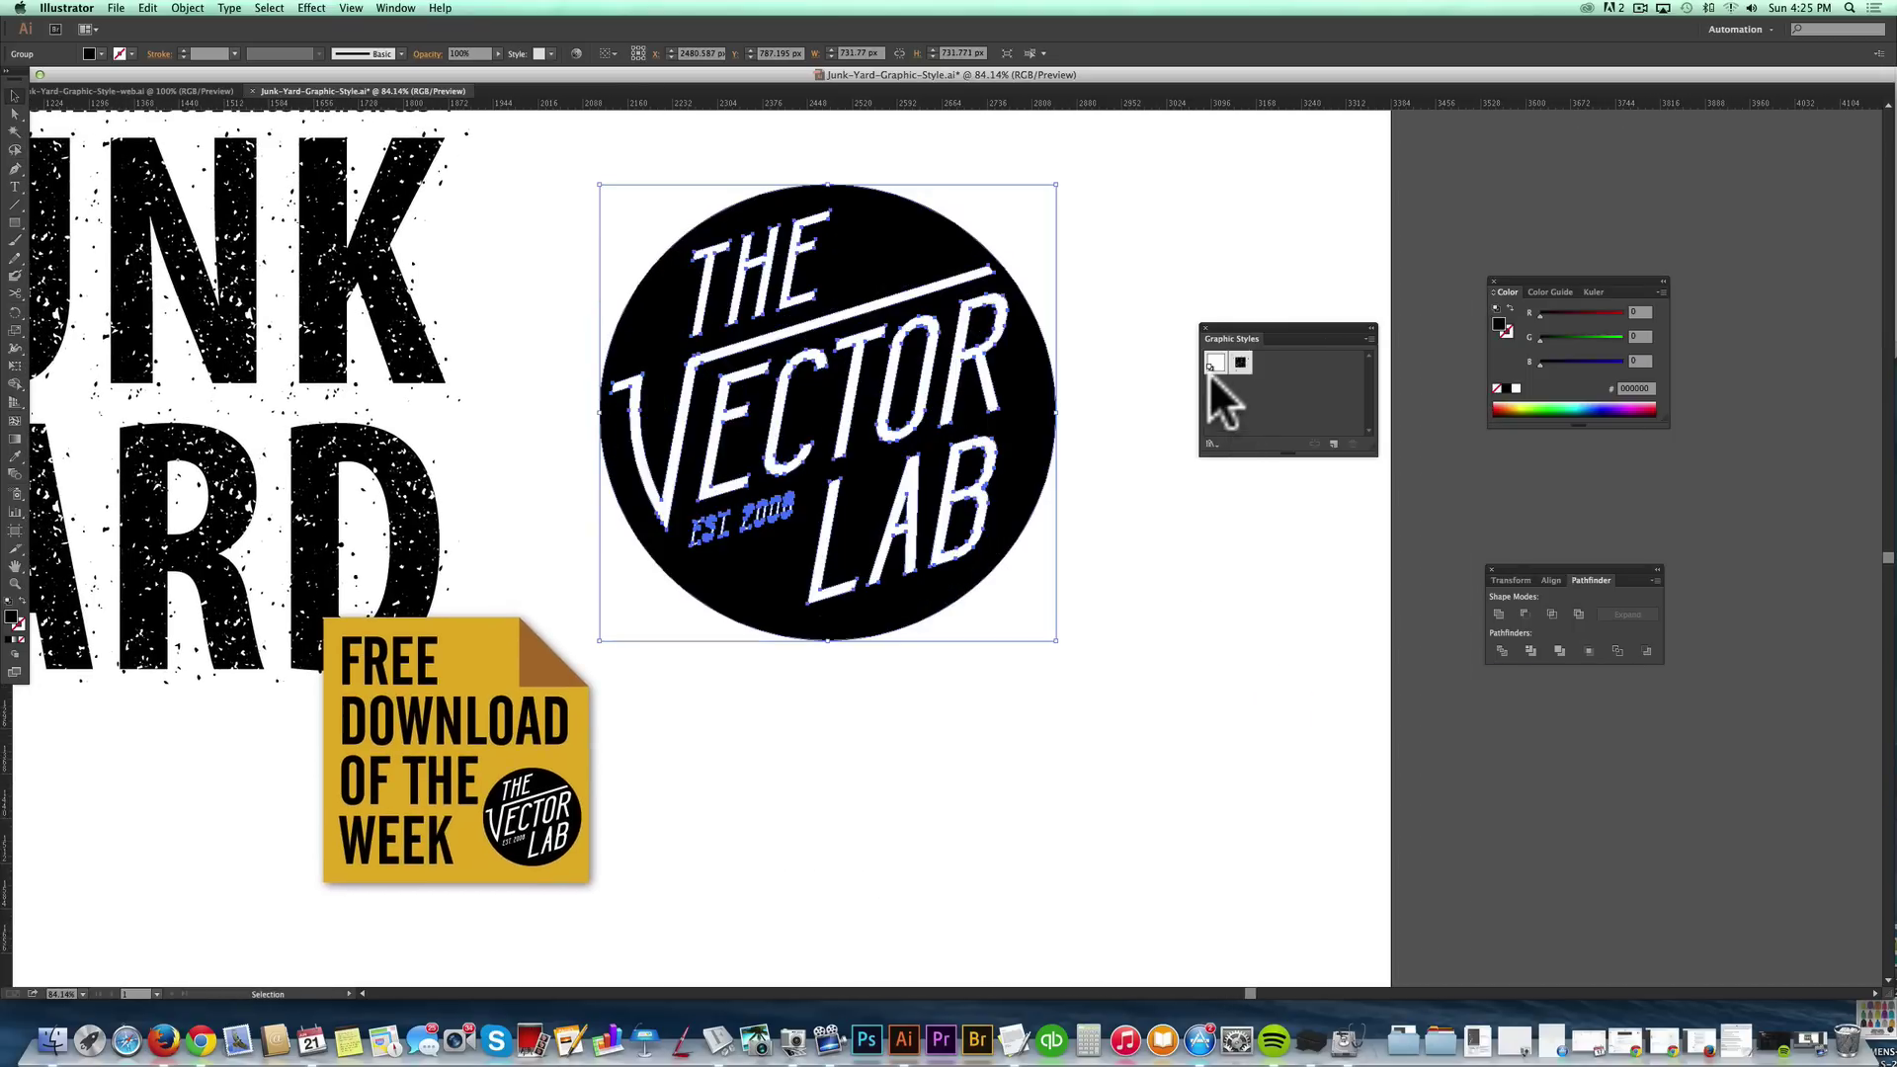
pyautogui.click(1241, 364)
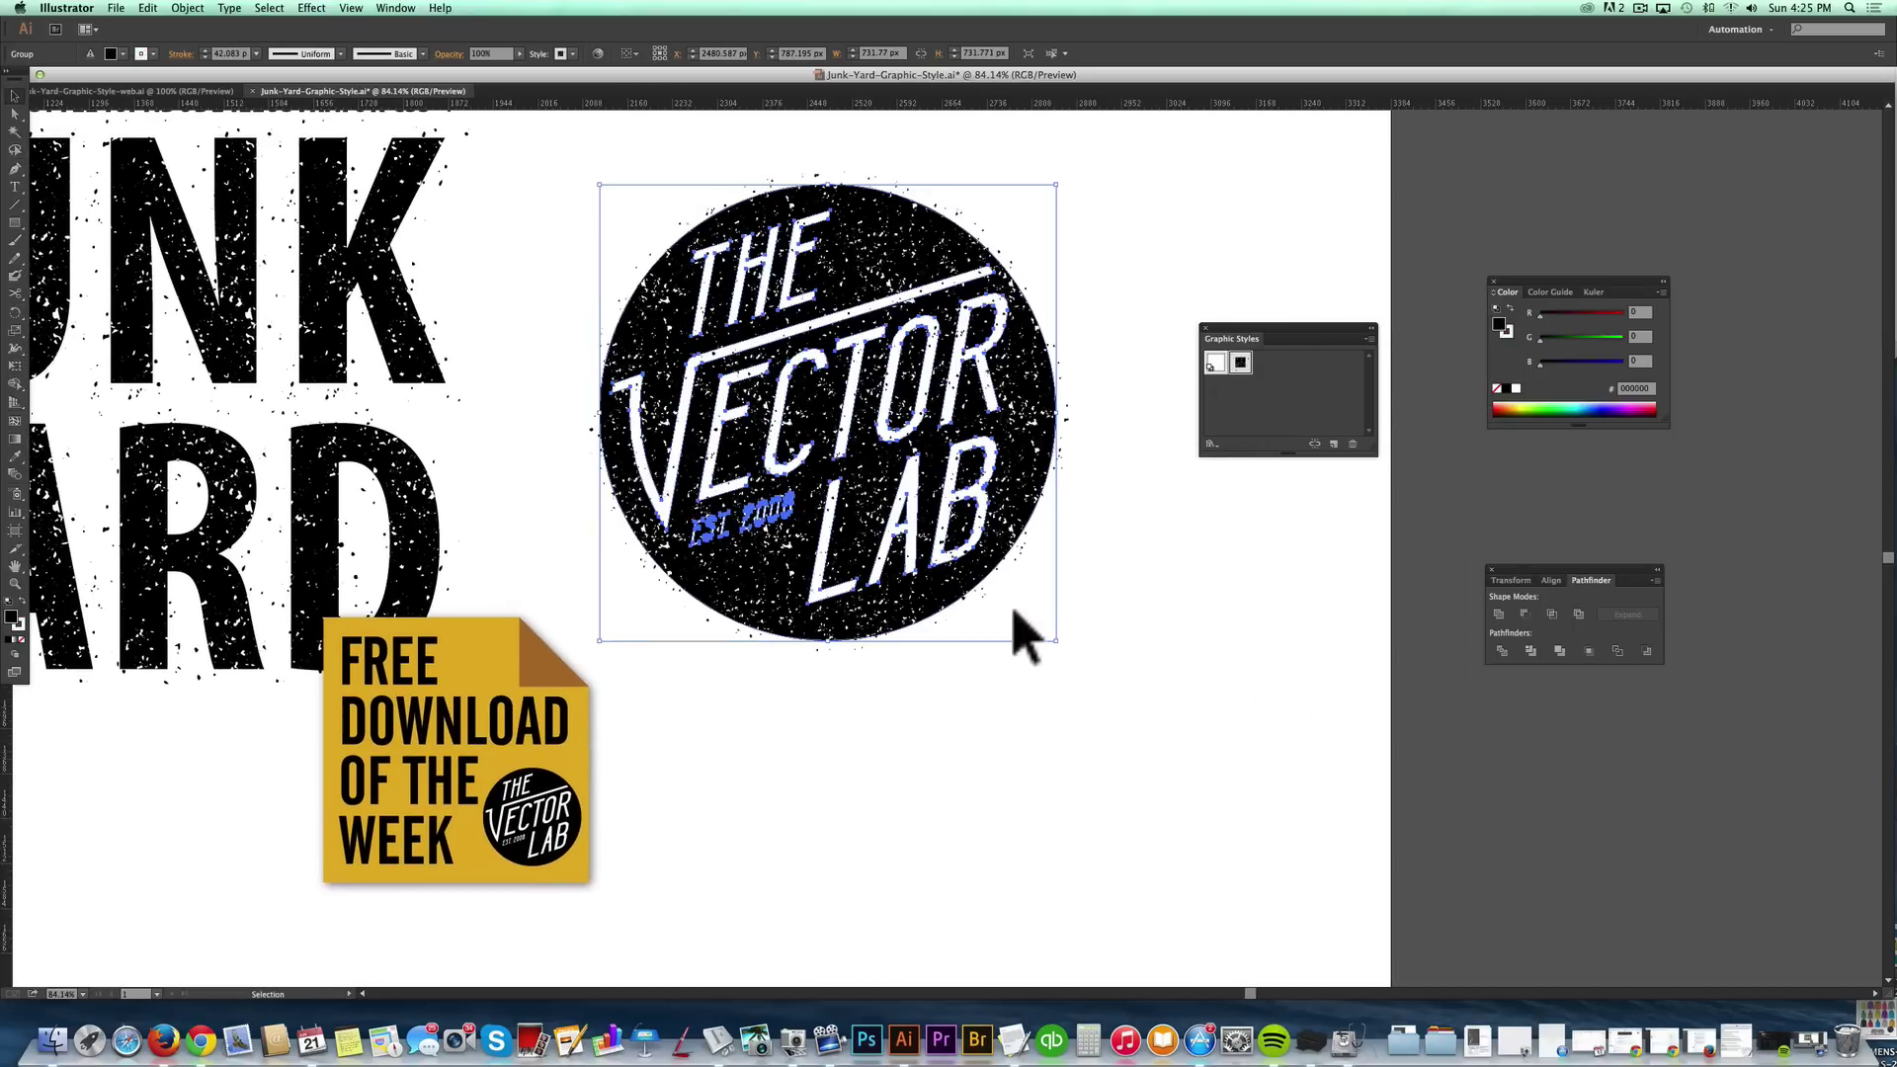
pyautogui.click(1161, 682)
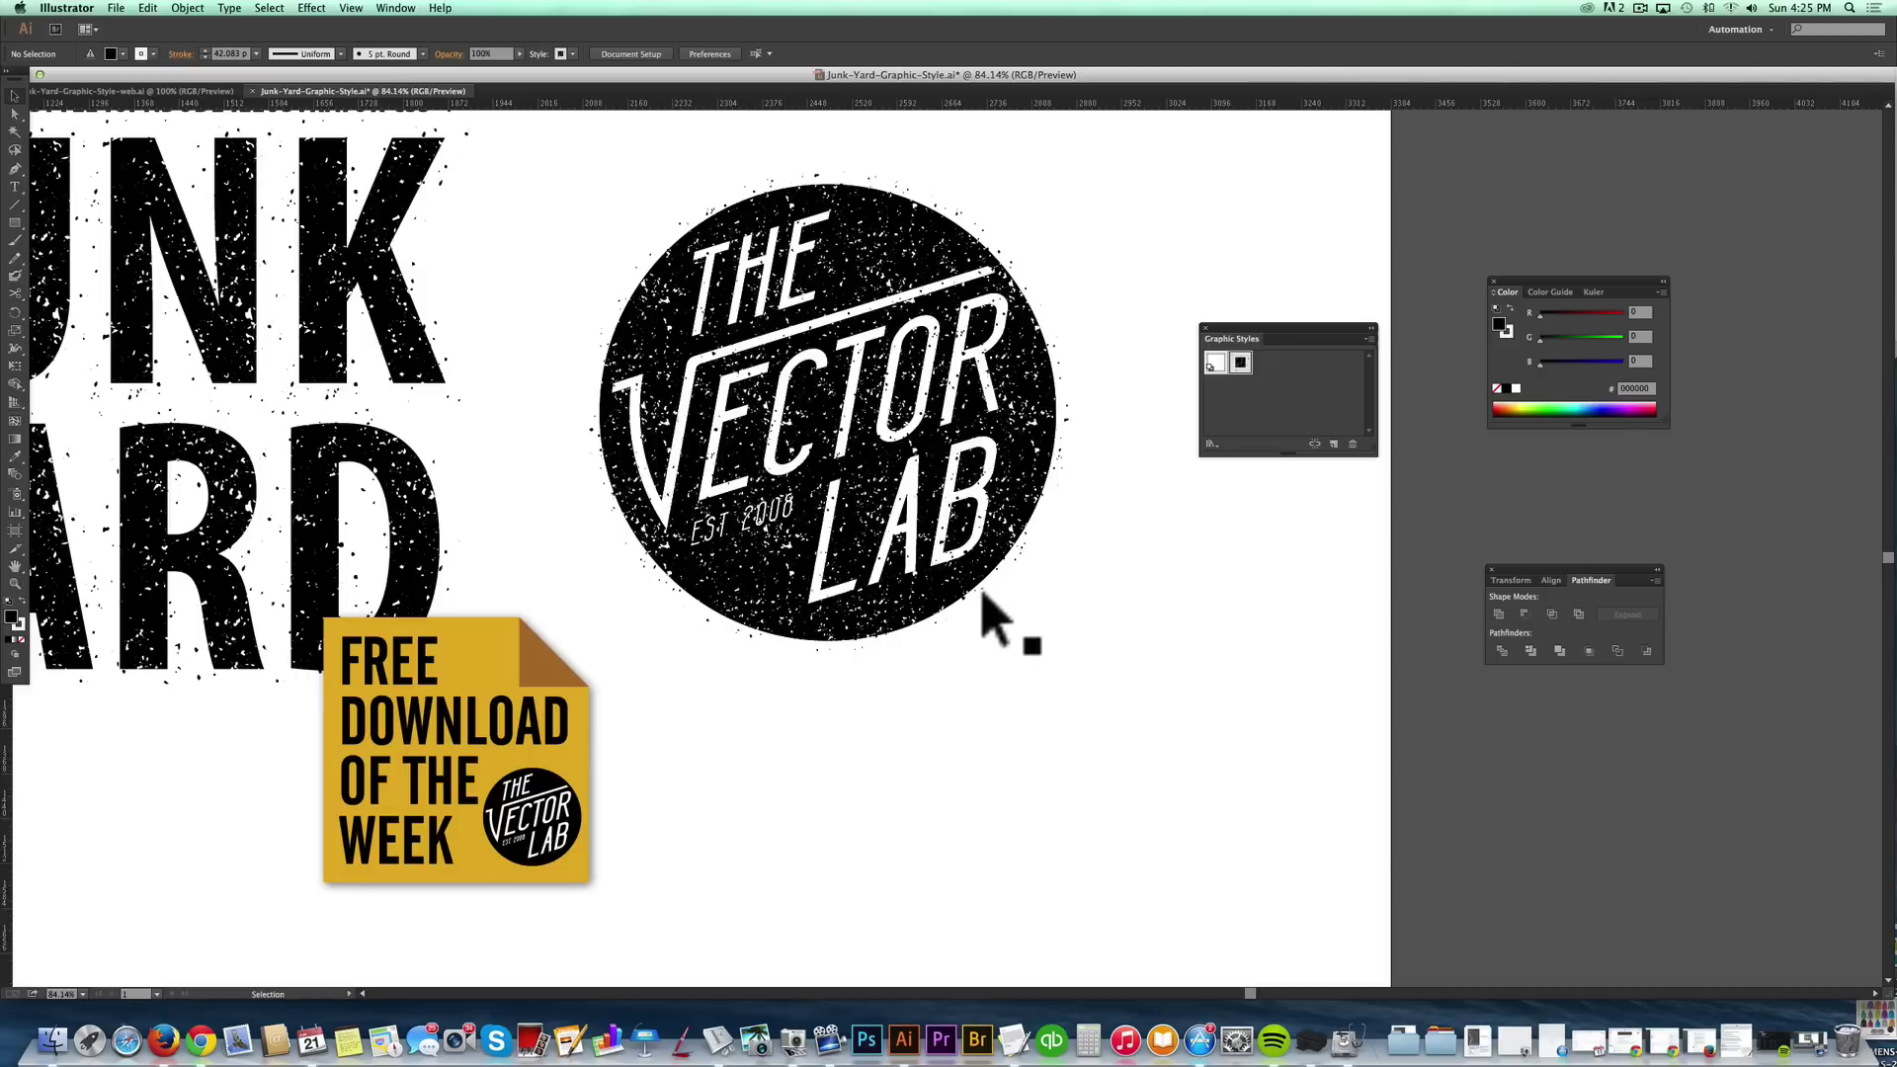
pyautogui.click(63, 8)
# Check that Scale Strokes & Effects is on in General preferences and confirm with OK.
pyautogui.moveTo(85, 48)
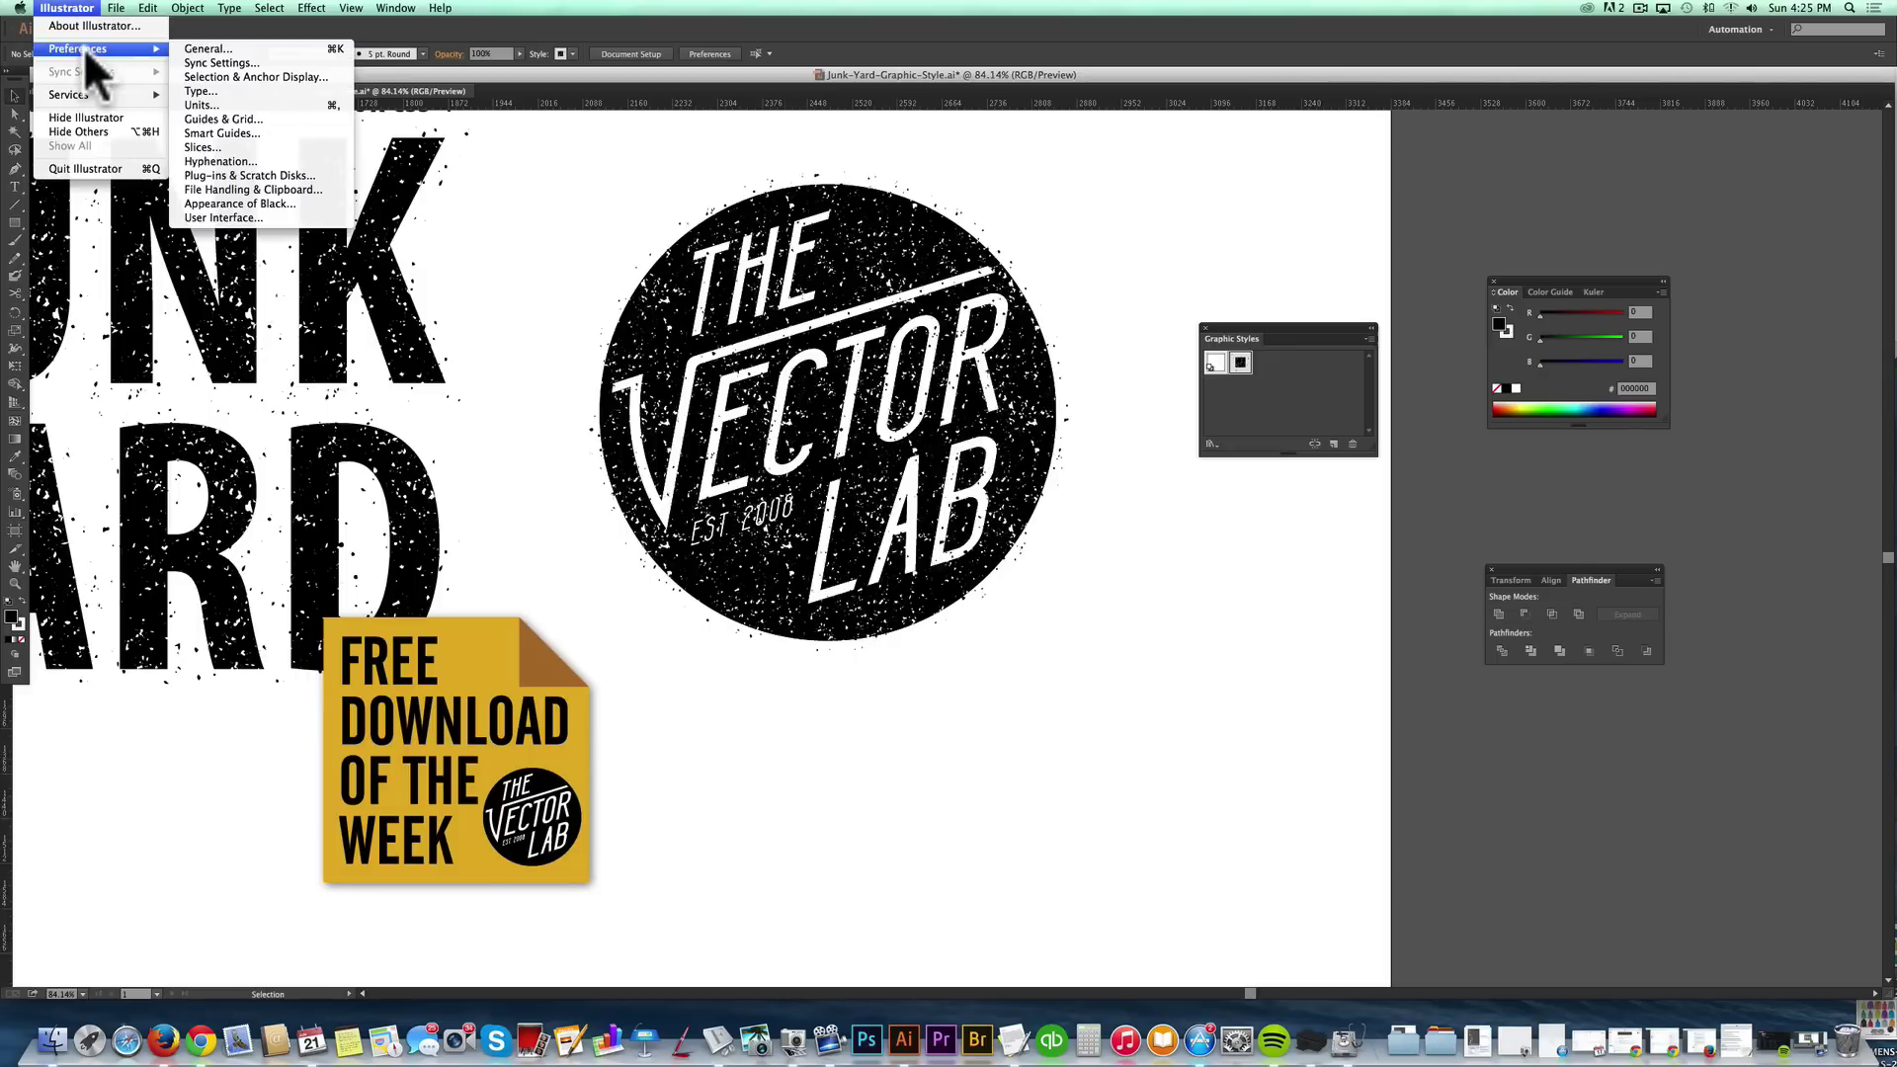
pyautogui.click(278, 49)
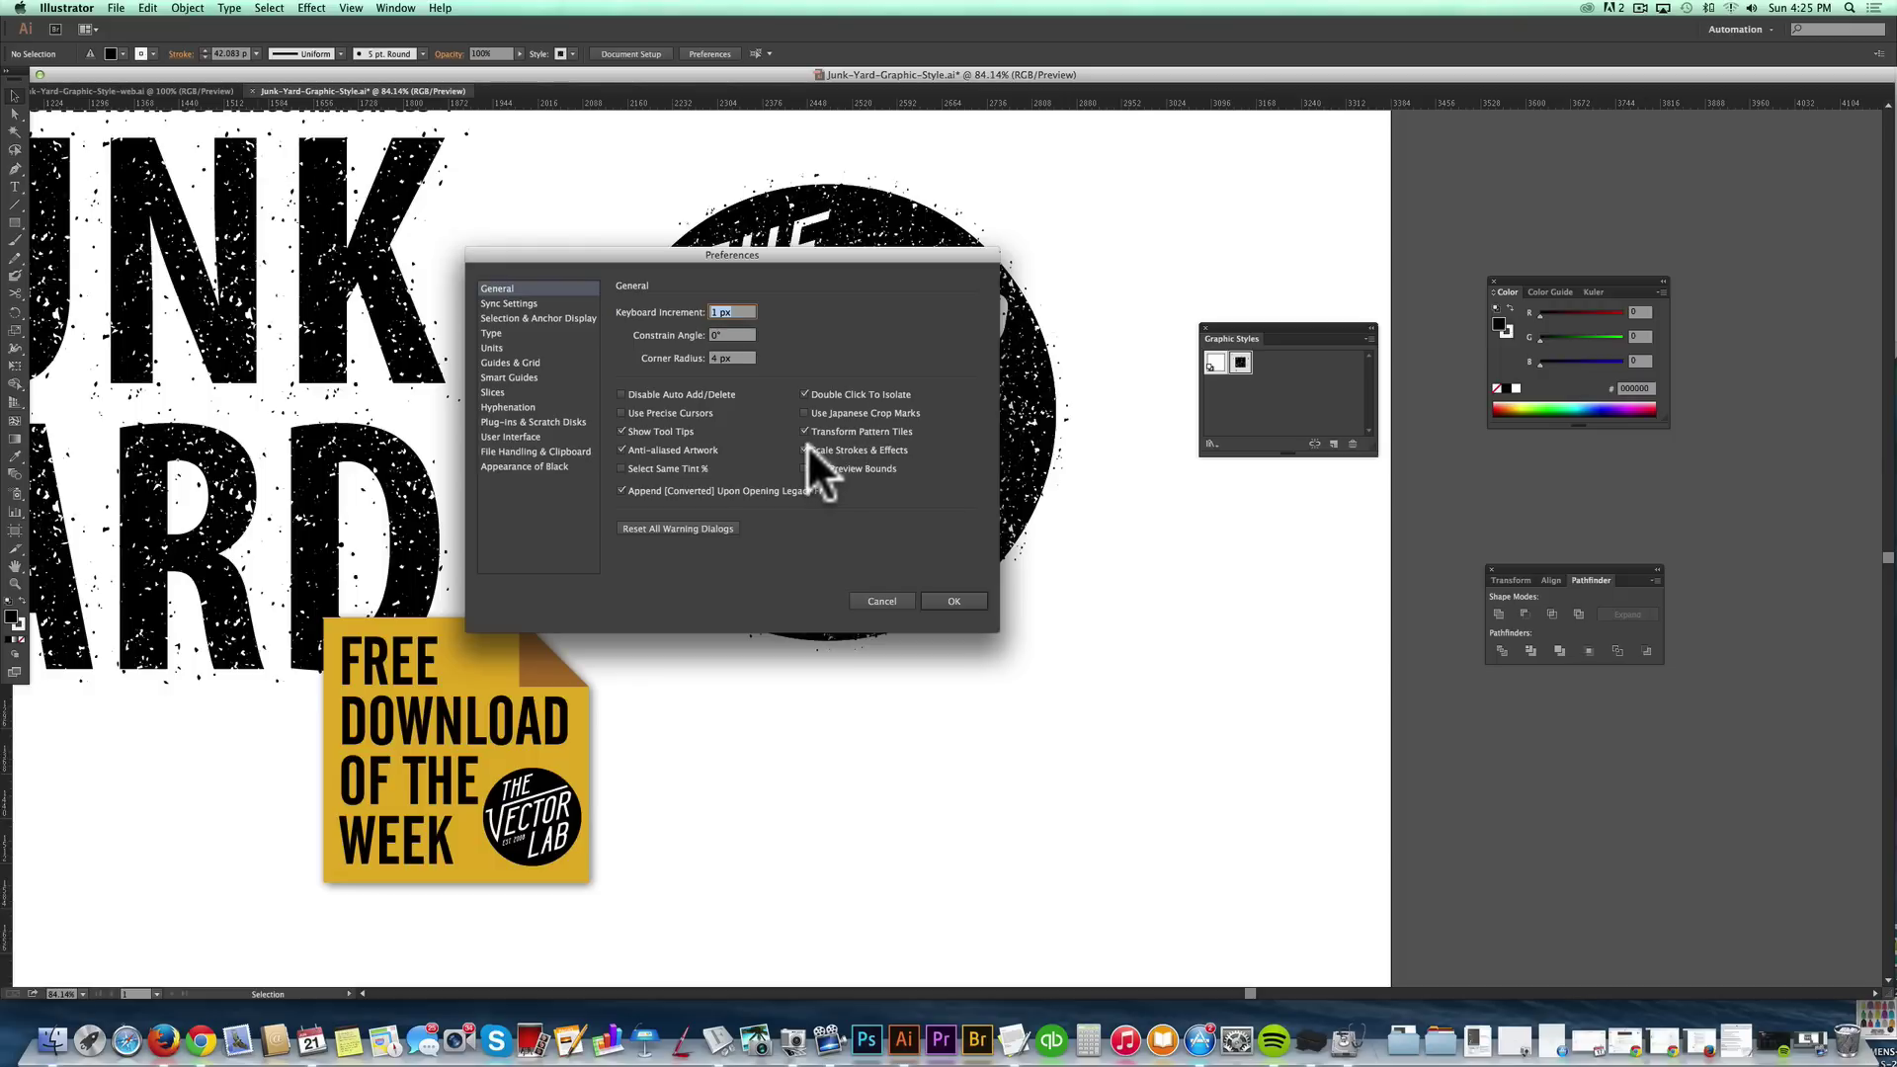
pyautogui.click(955, 601)
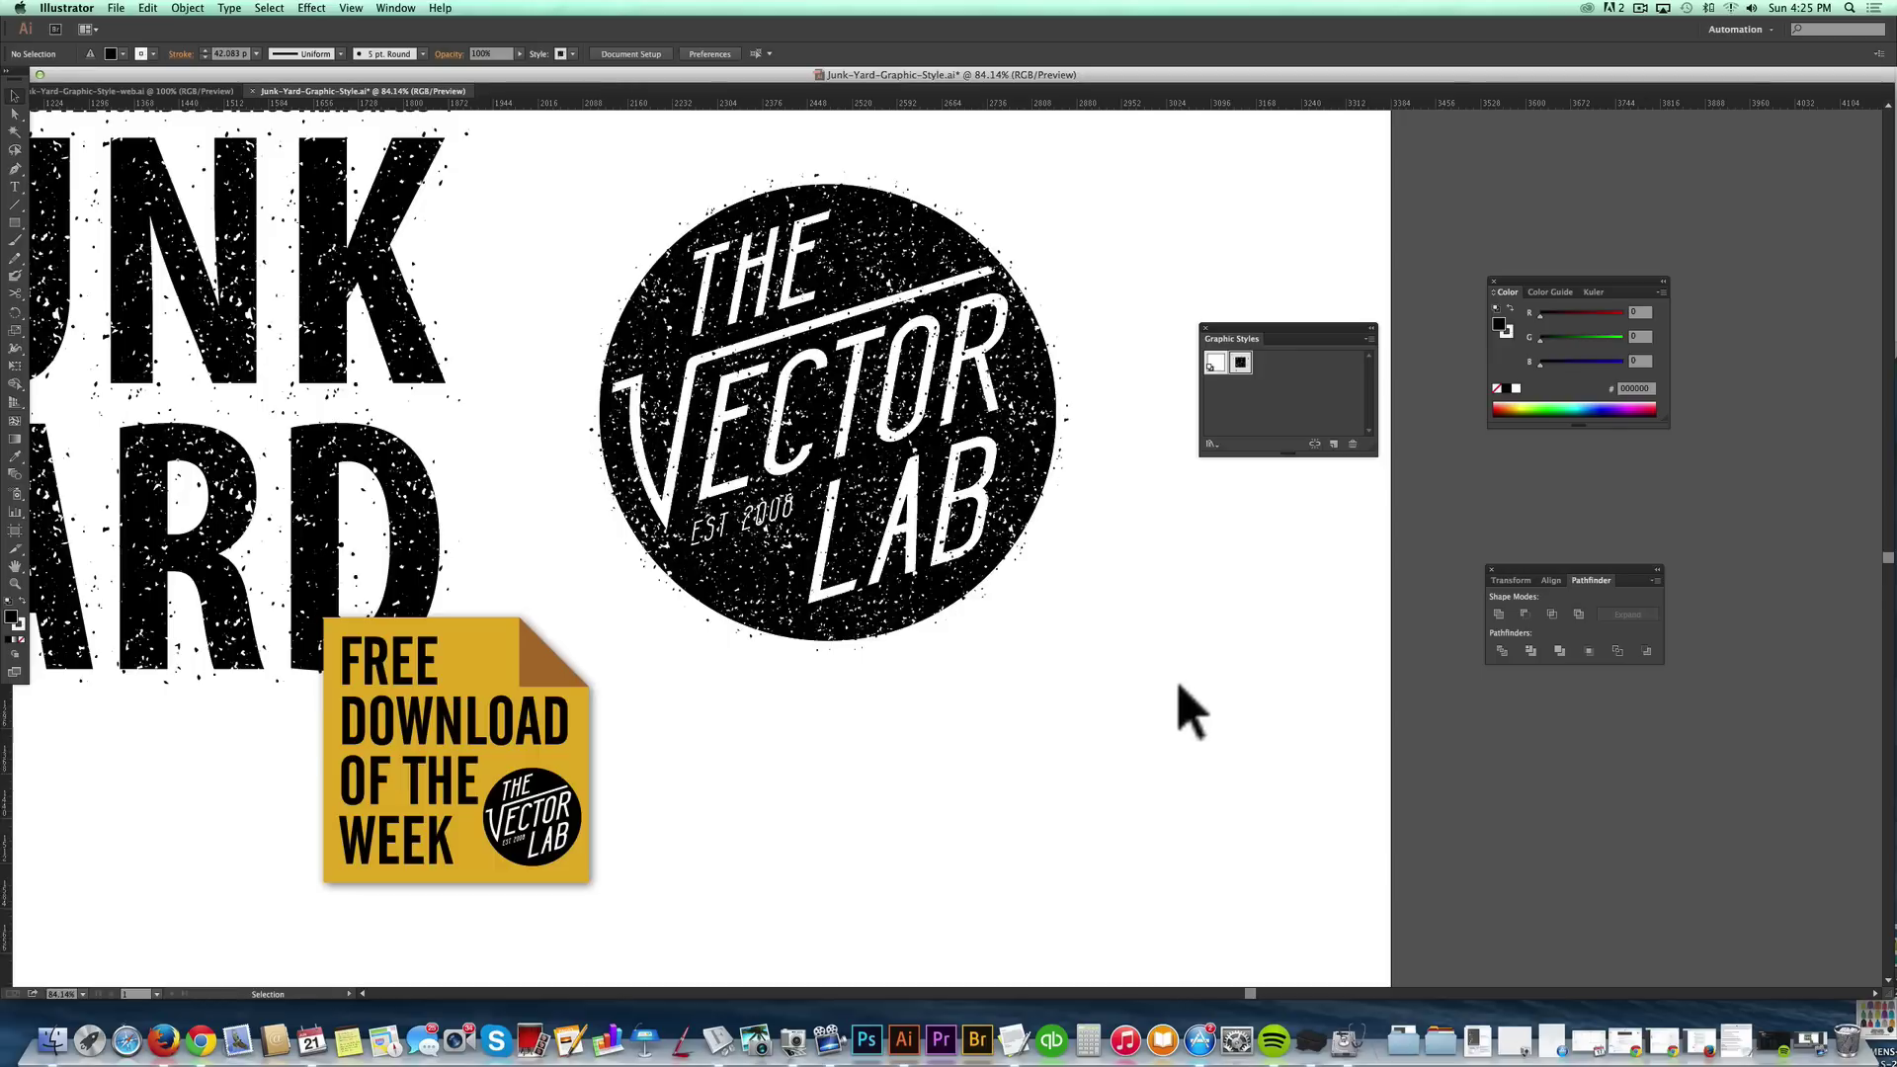
# Scale the Vector Lab logo down to about half size with a corner handle.
pyautogui.click(951, 587)
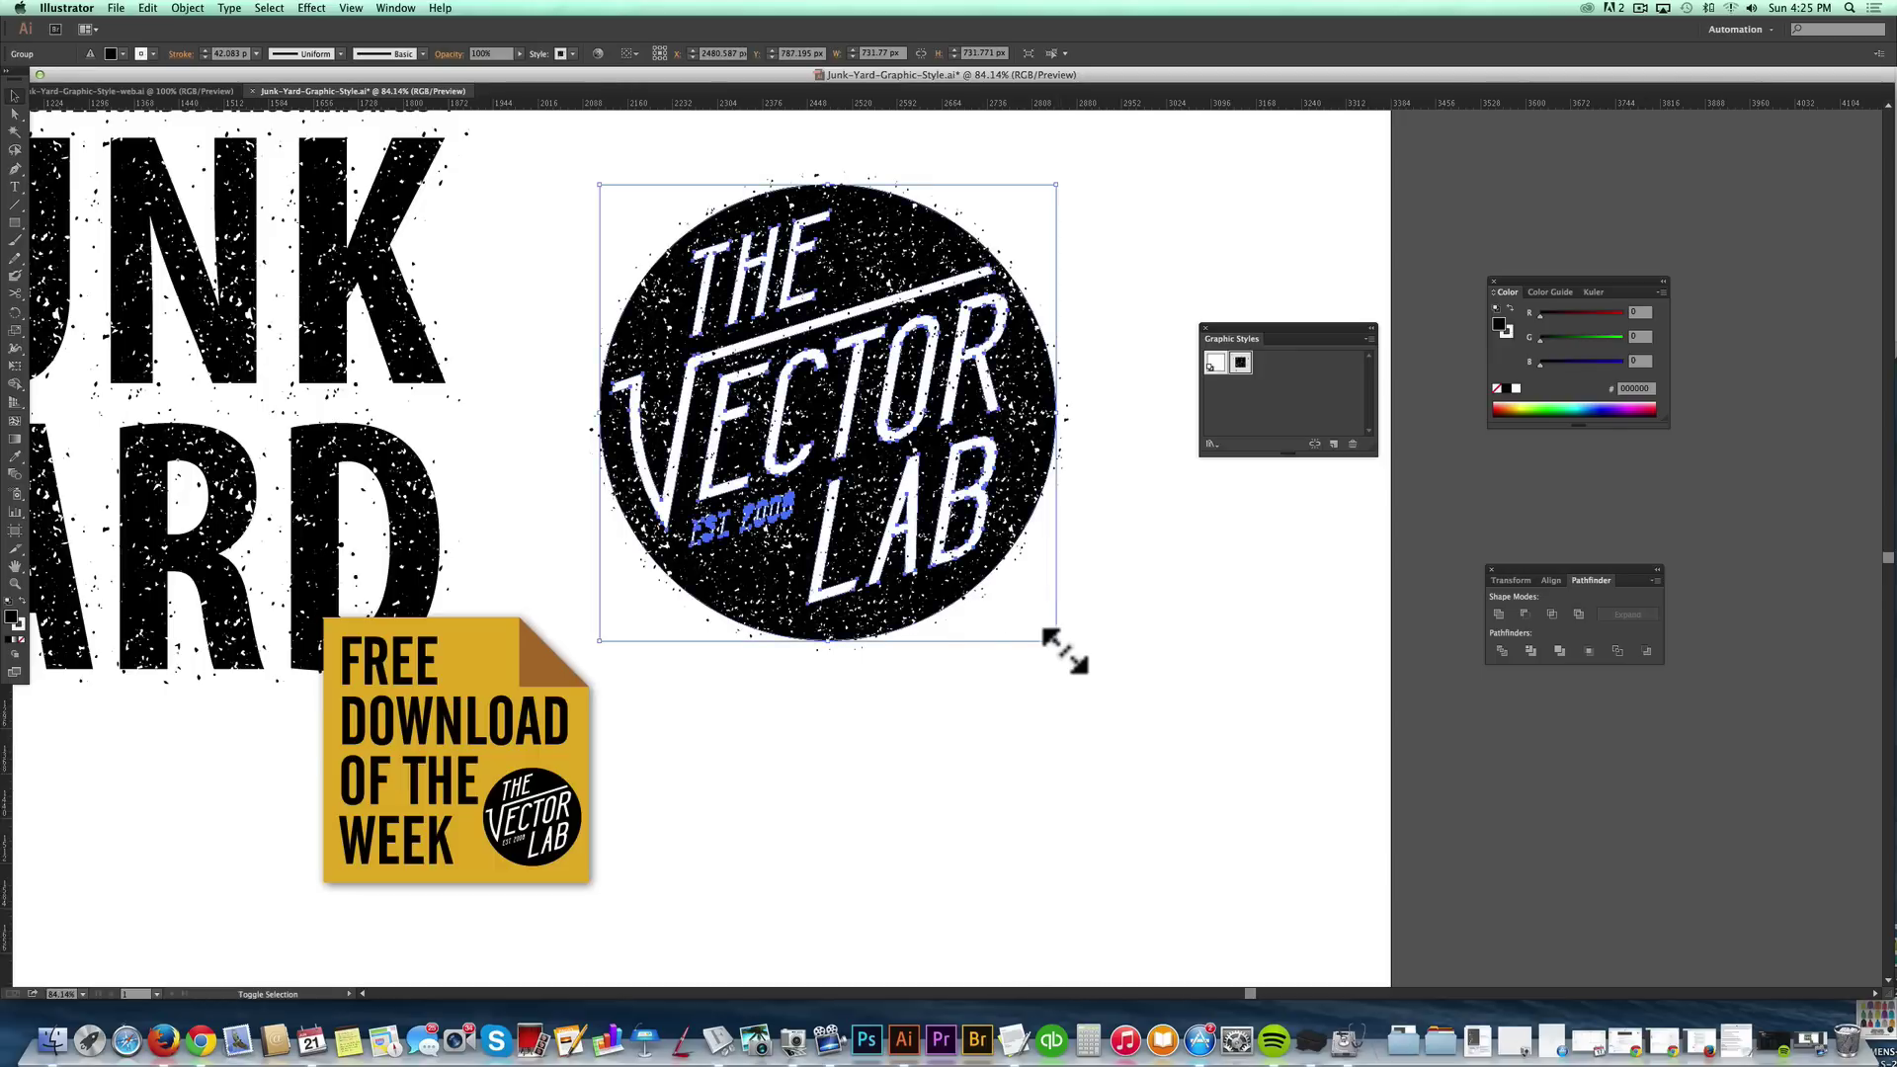
pyautogui.click(1131, 669)
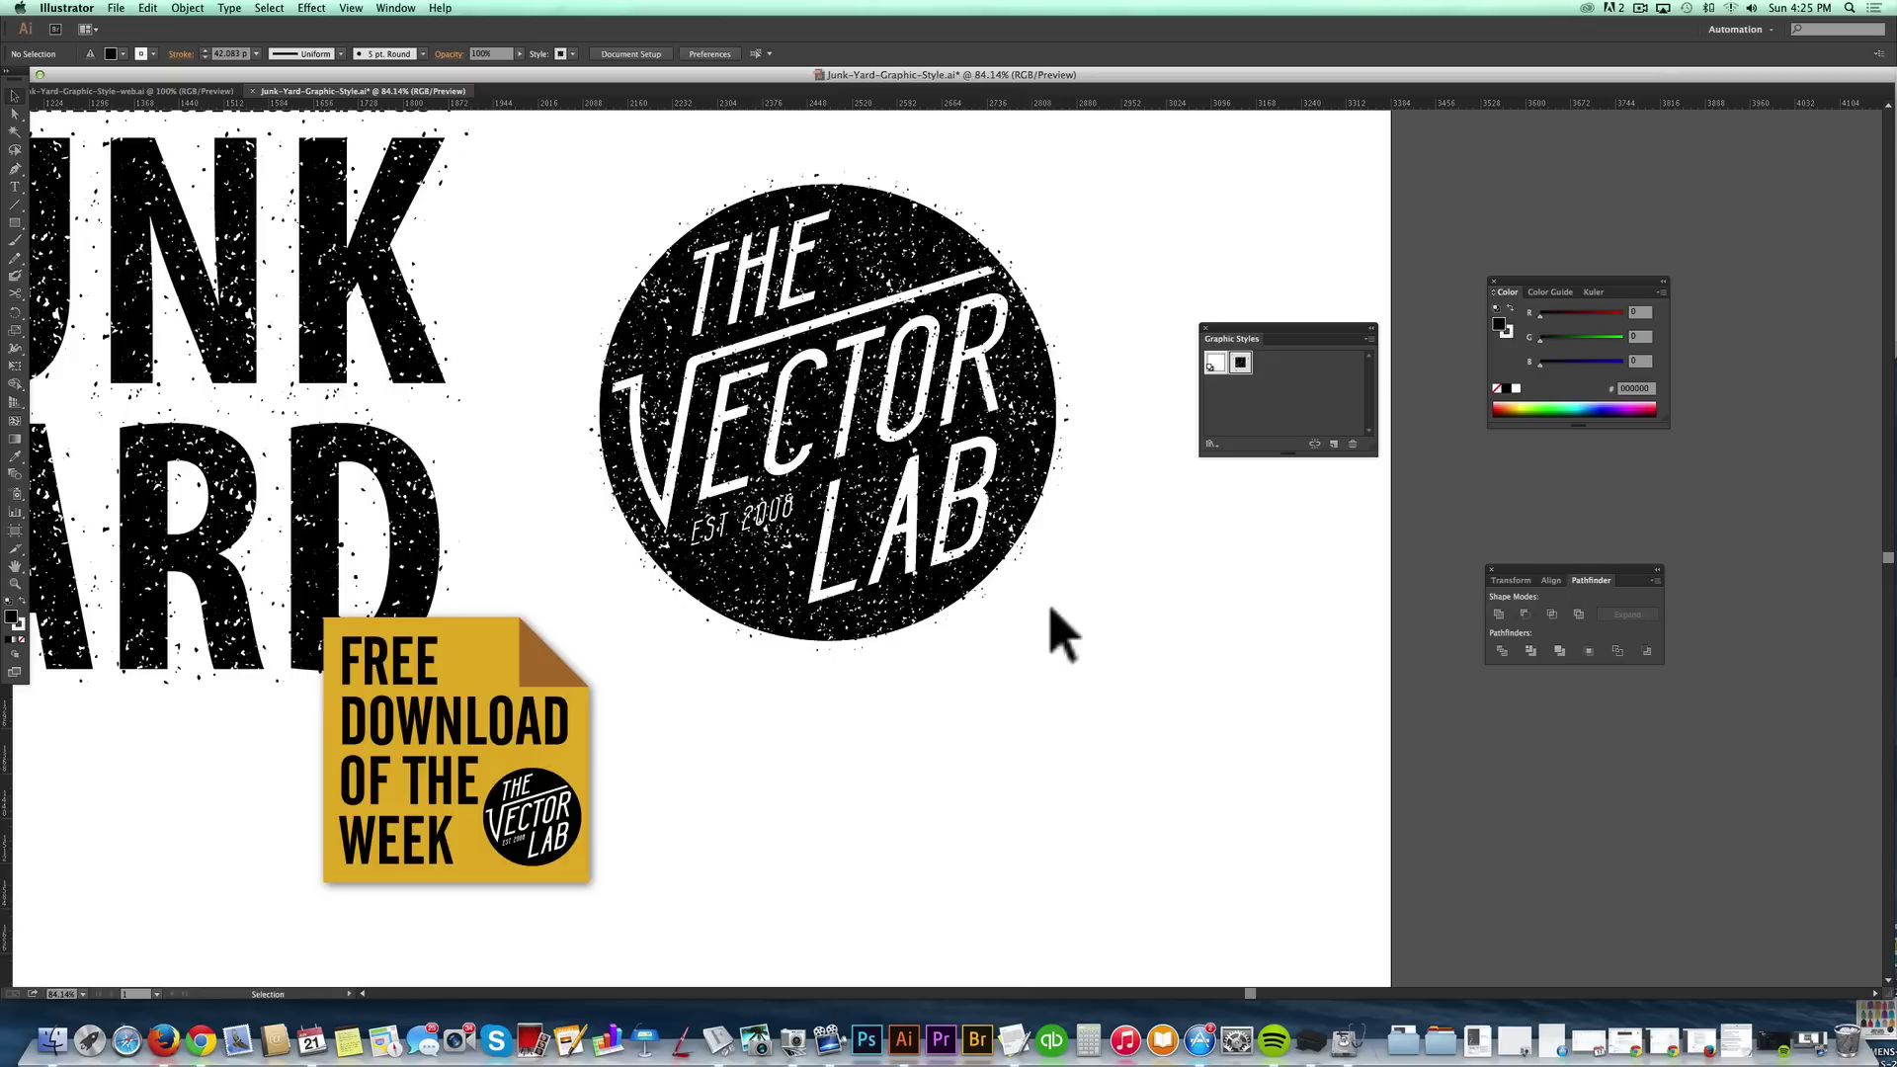
pyautogui.click(1018, 556)
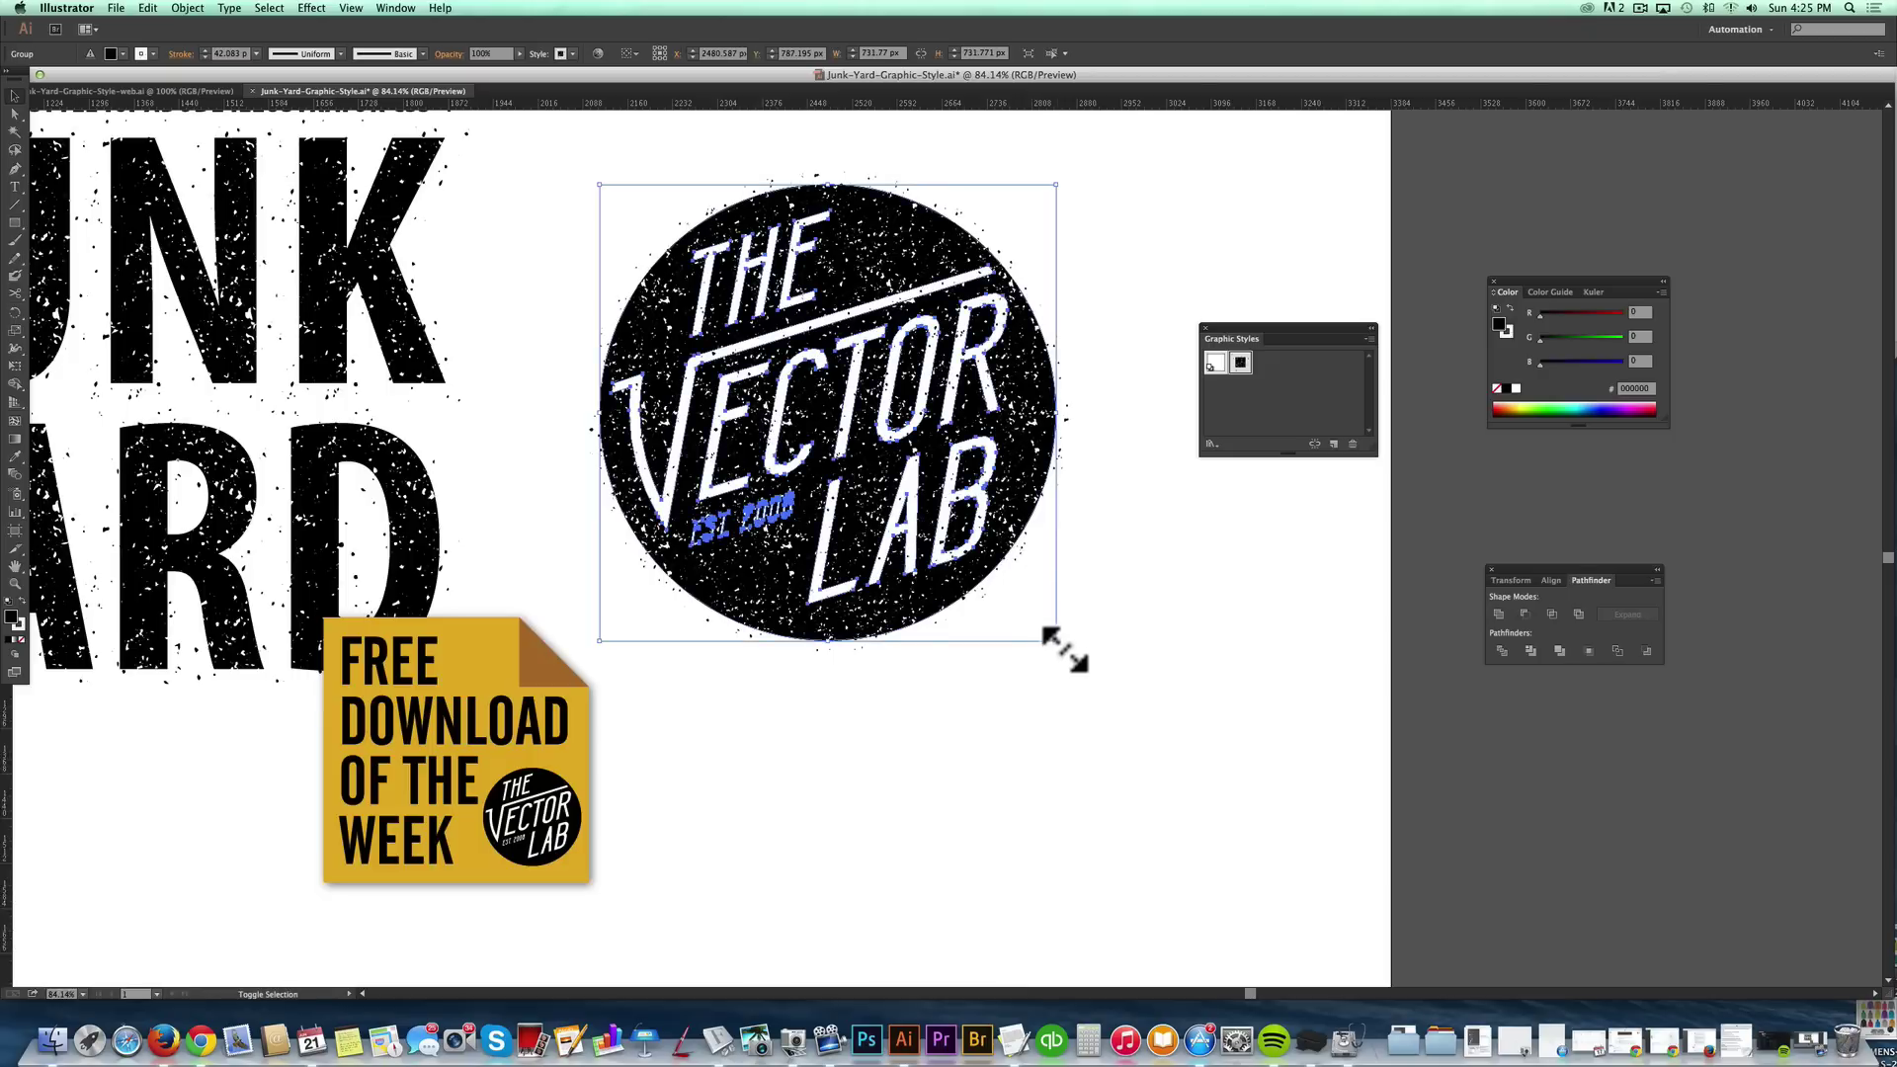
pyautogui.moveTo(1065, 649); pyautogui.dragTo(847, 431)
pyautogui.click(937, 486)
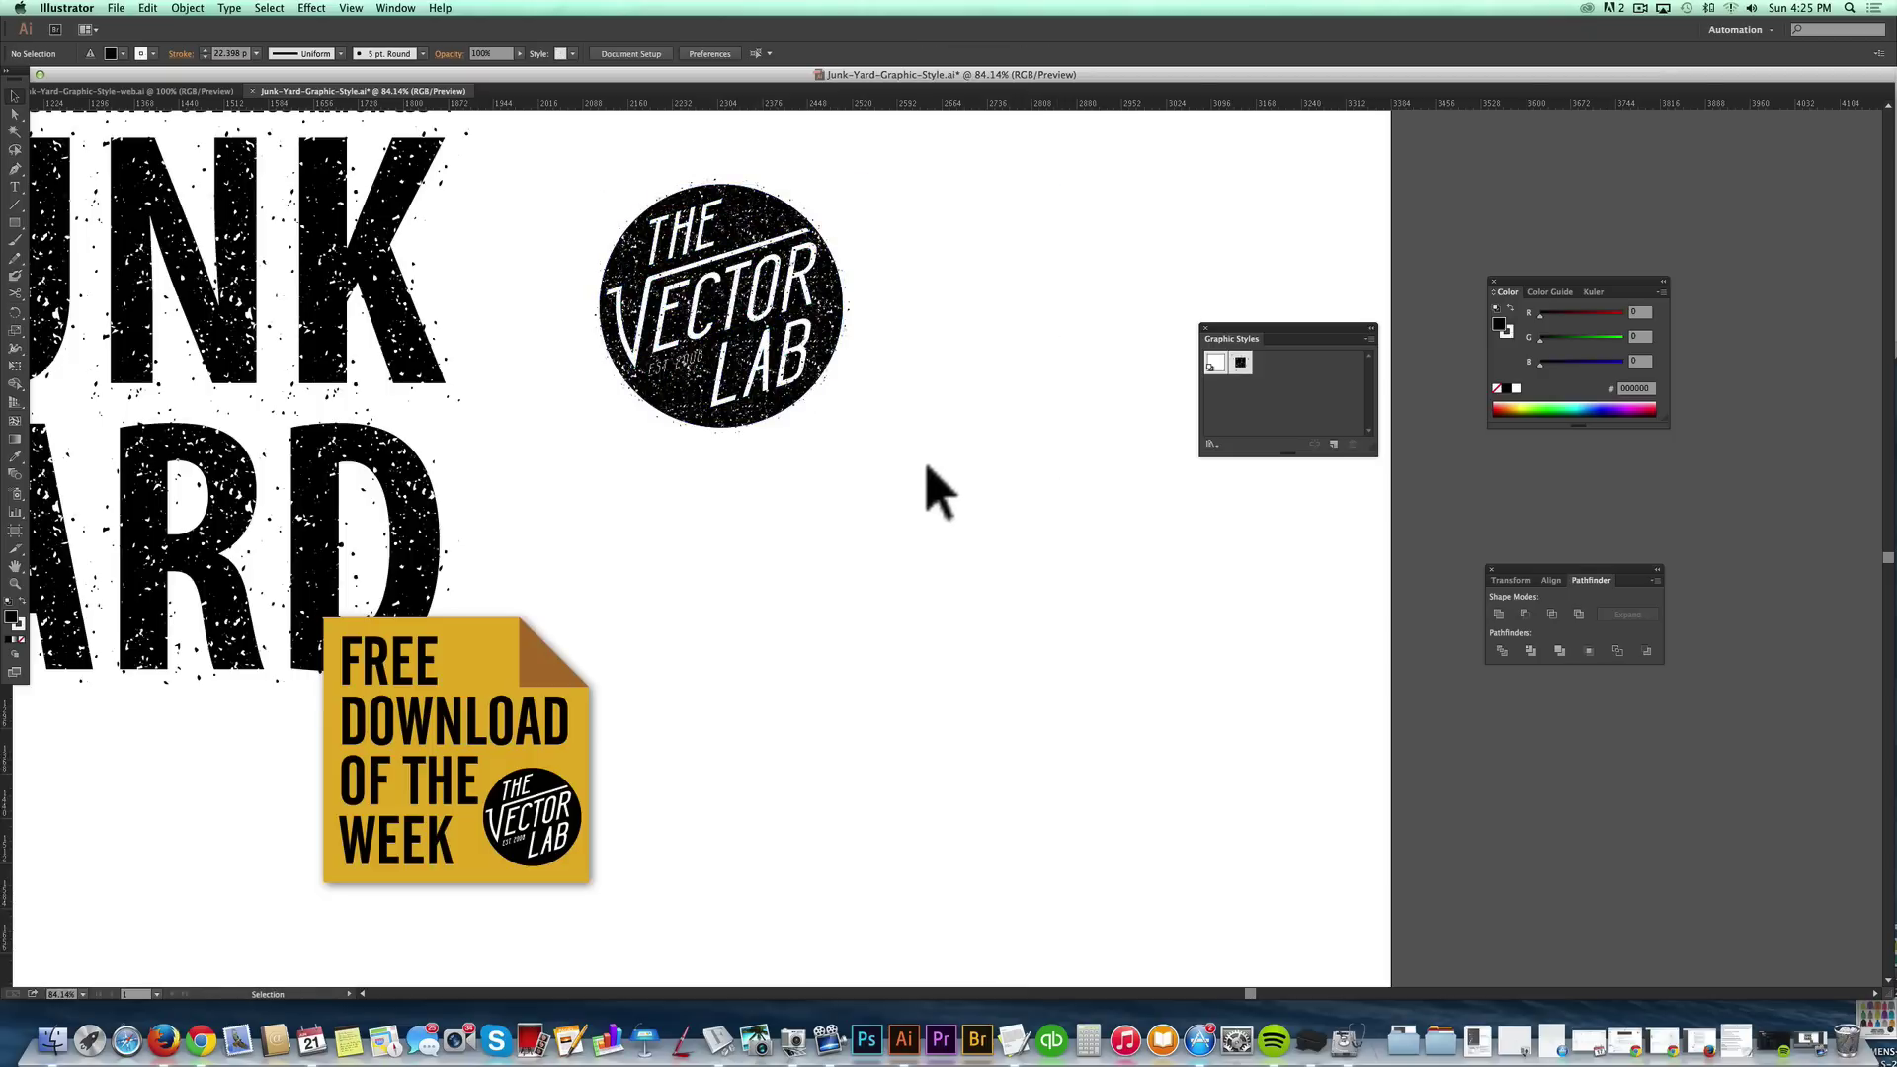
pyautogui.click(773, 413)
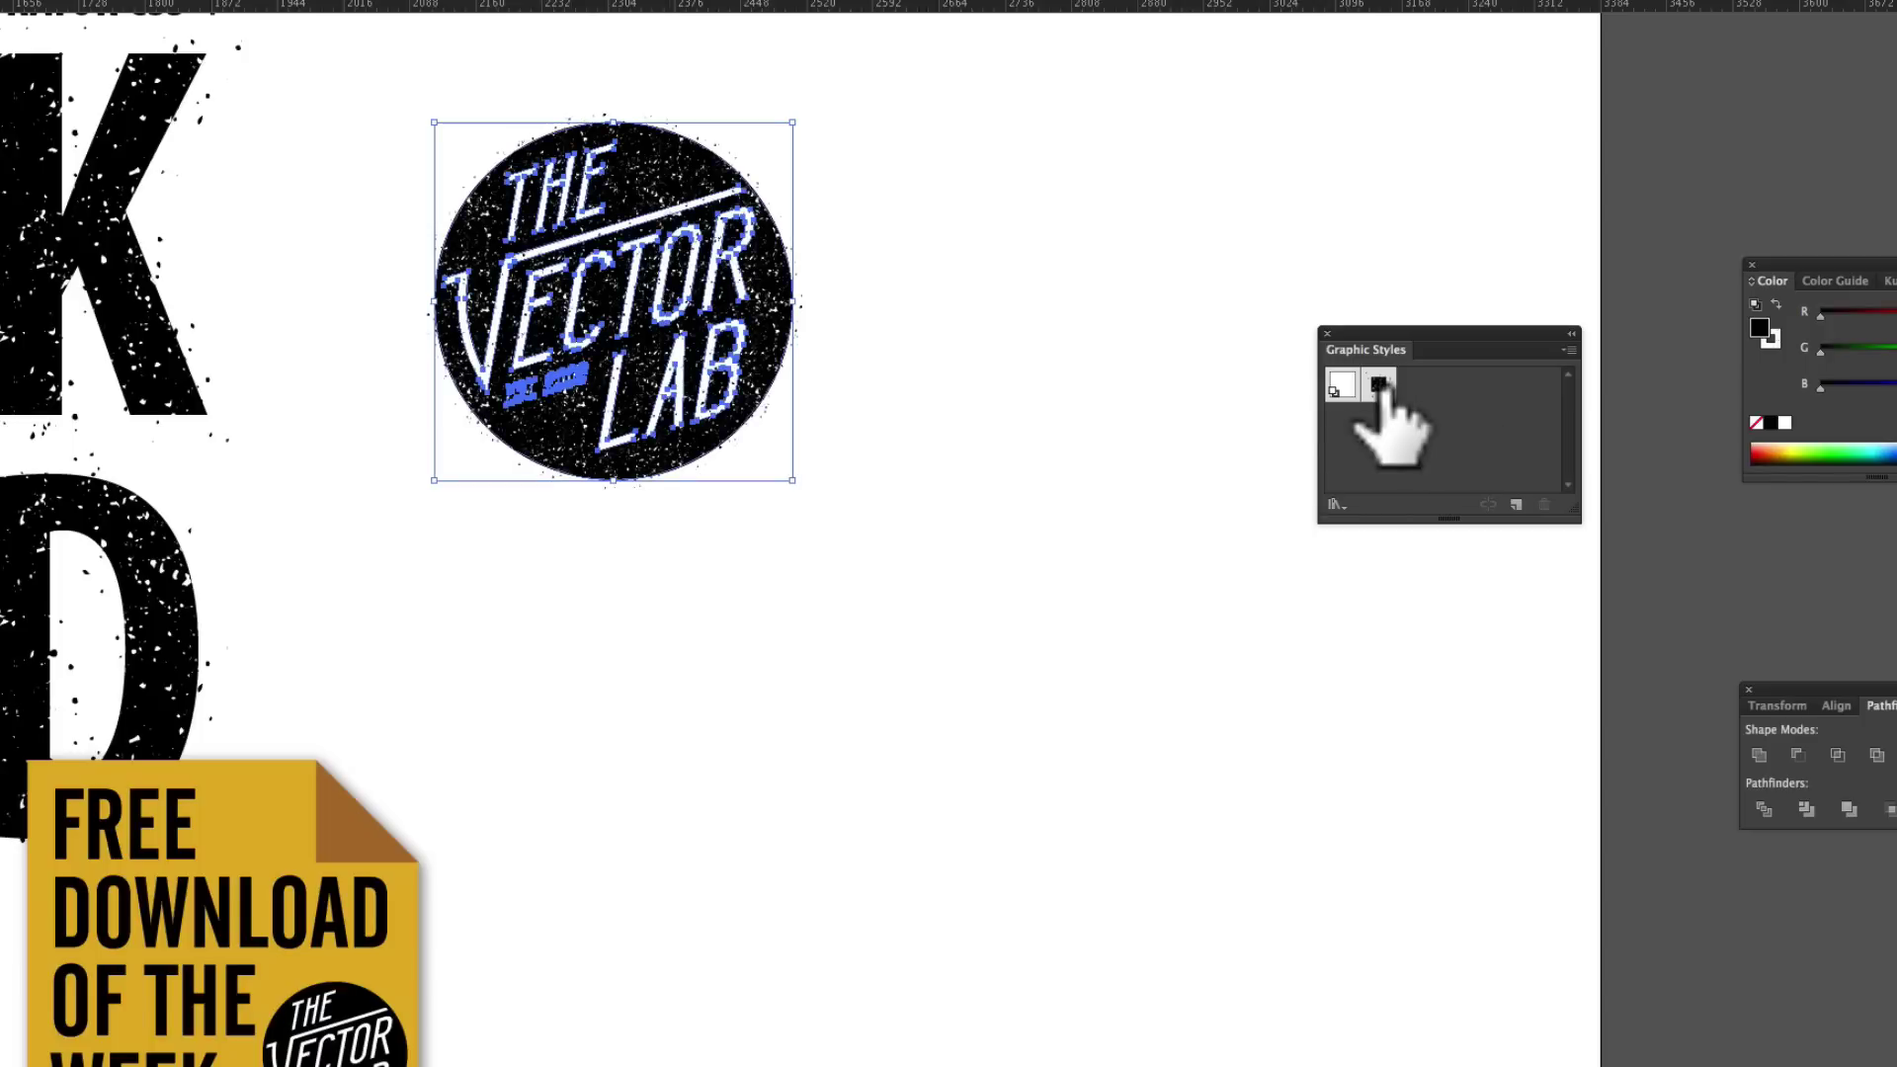
# Reapply the Junk Yard style to the small logo, shrink it slightly, and reapply the style.
pyautogui.click(1379, 384)
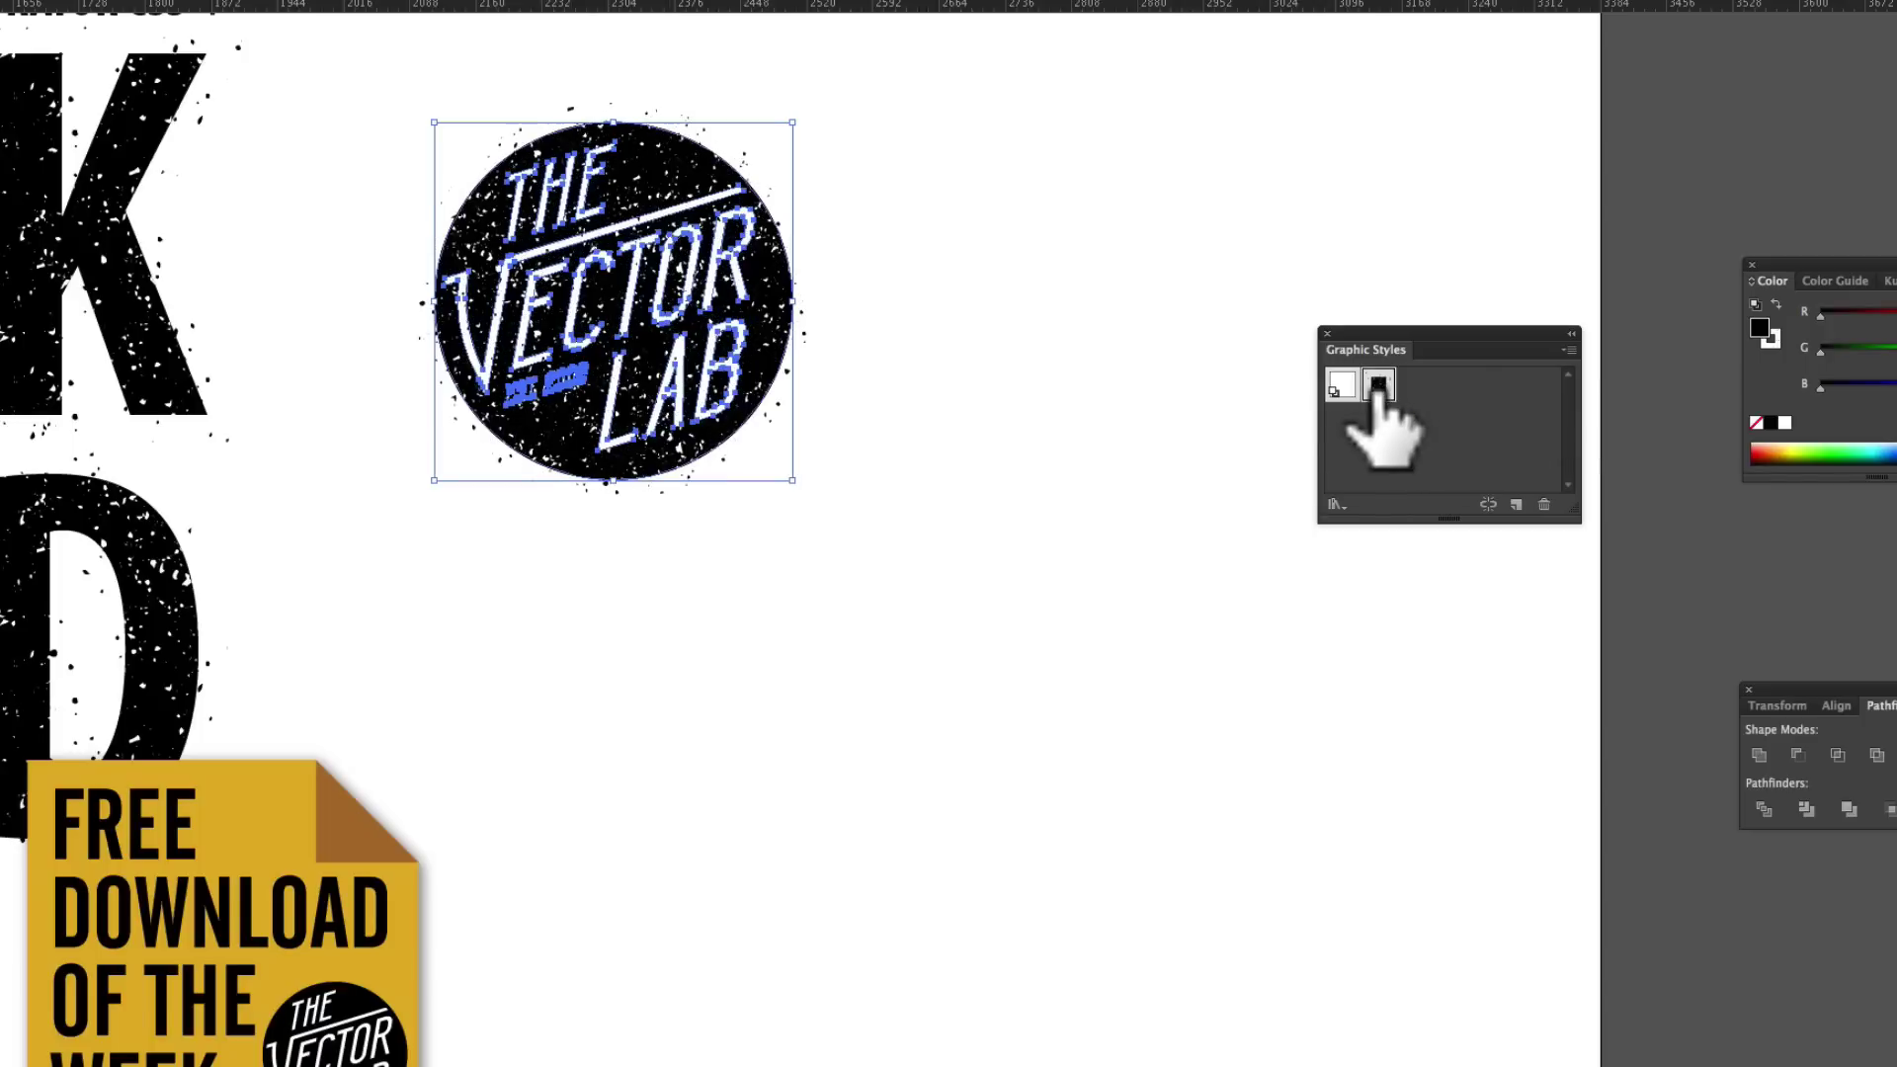
pyautogui.click(1067, 425)
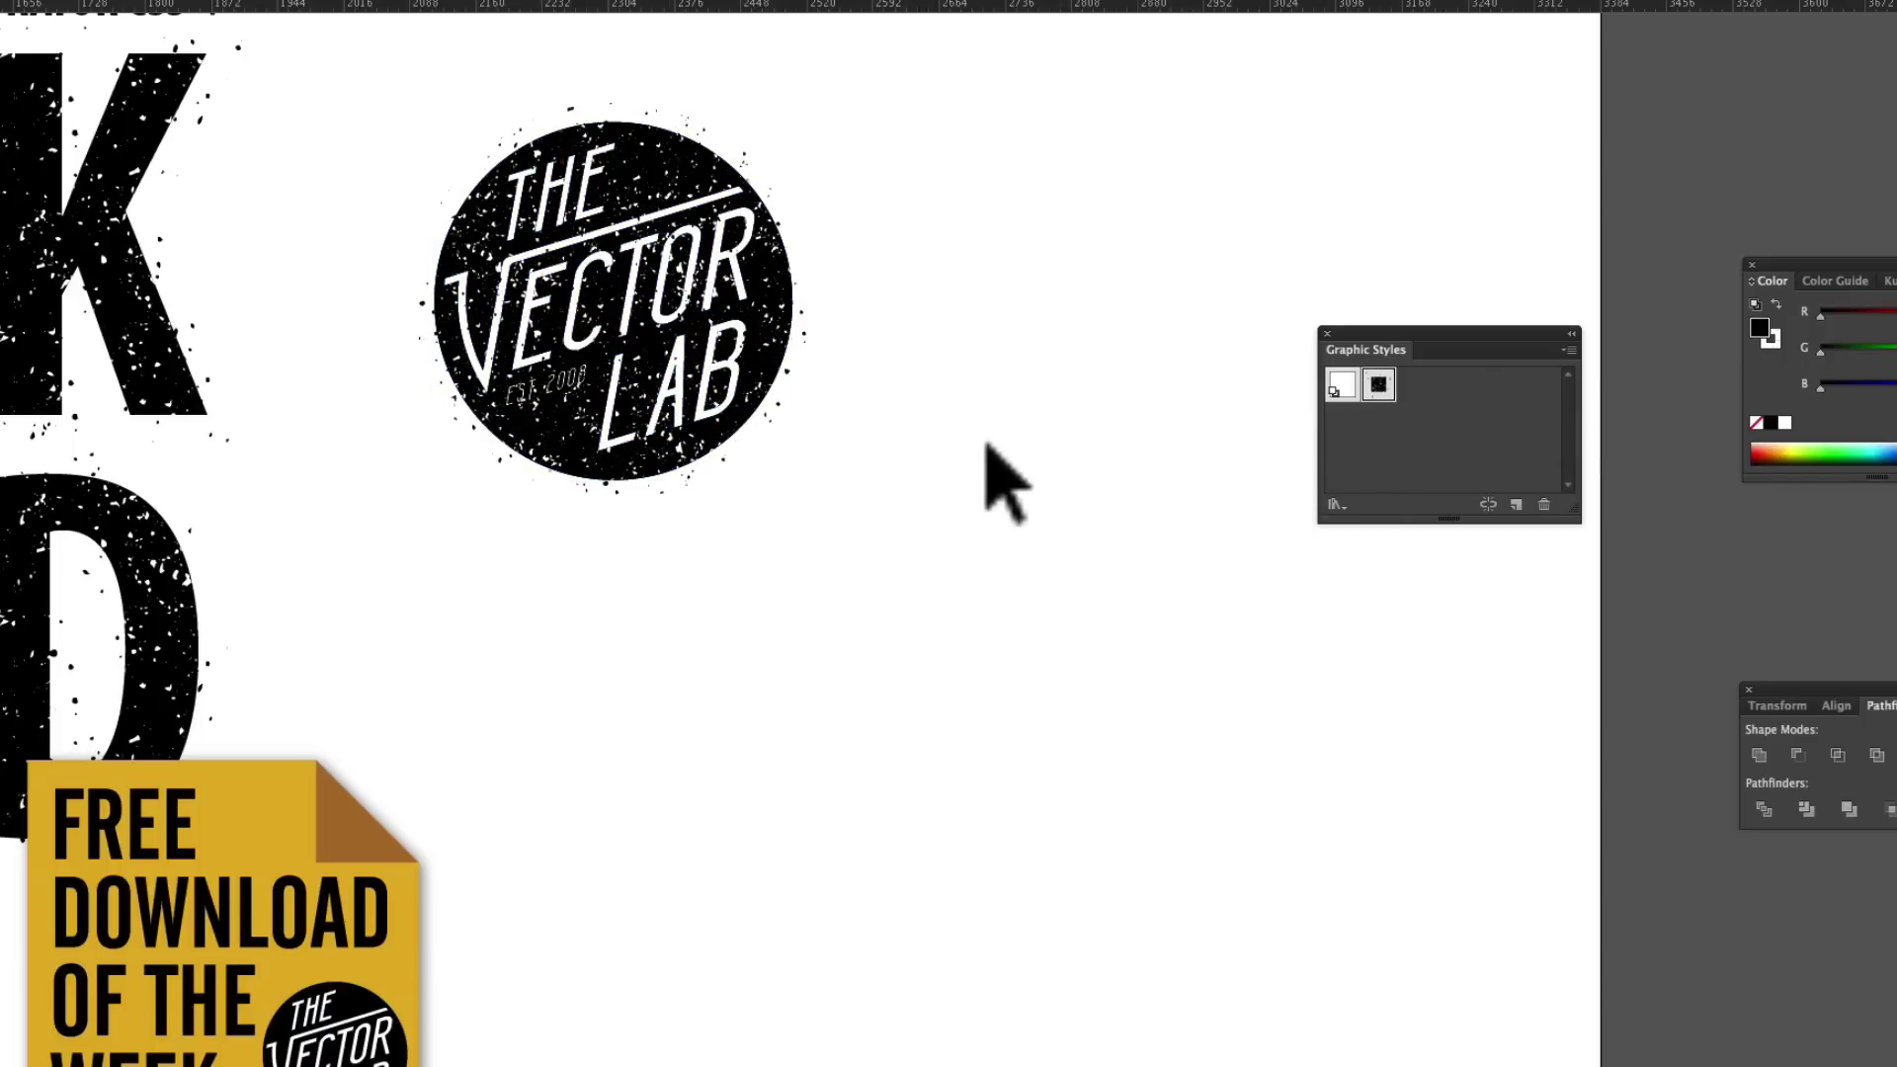
pyautogui.click(762, 391)
pyautogui.moveTo(792, 480); pyautogui.dragTo(749, 437)
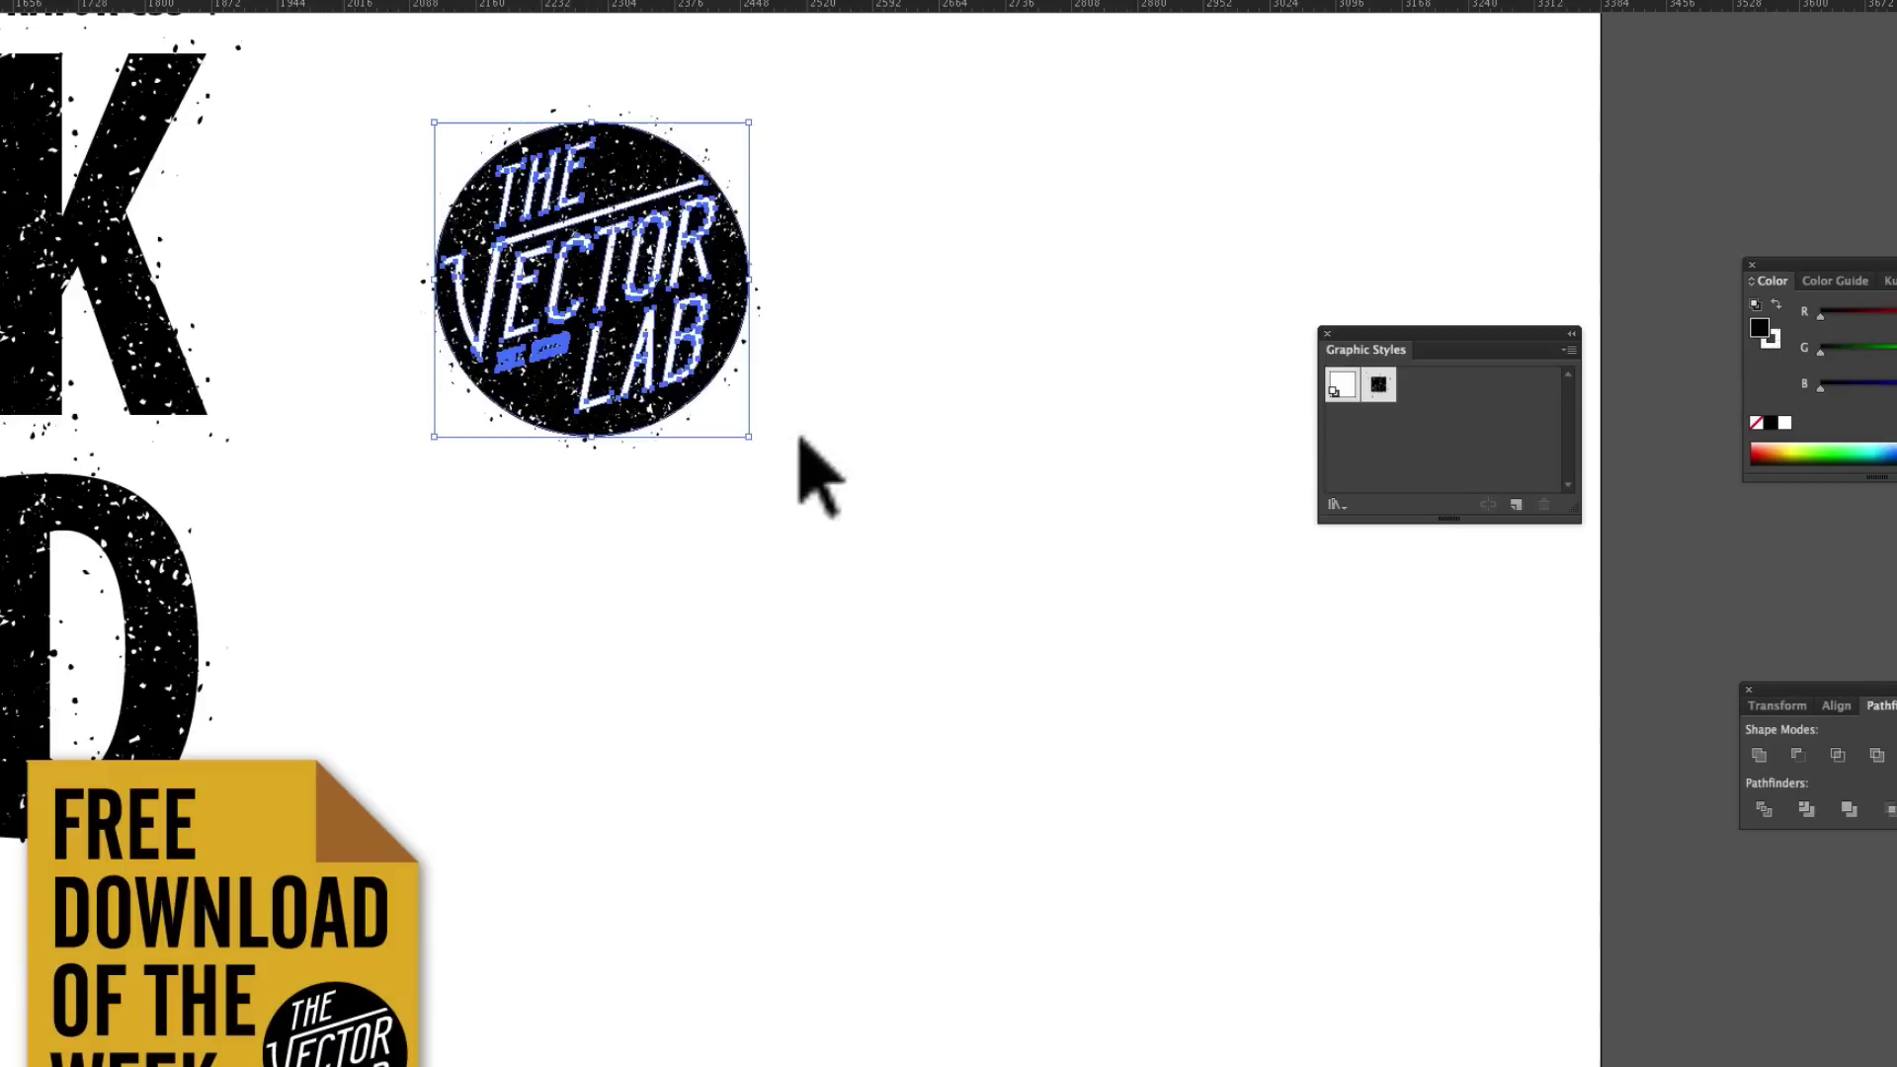
pyautogui.click(1382, 383)
pyautogui.click(1117, 457)
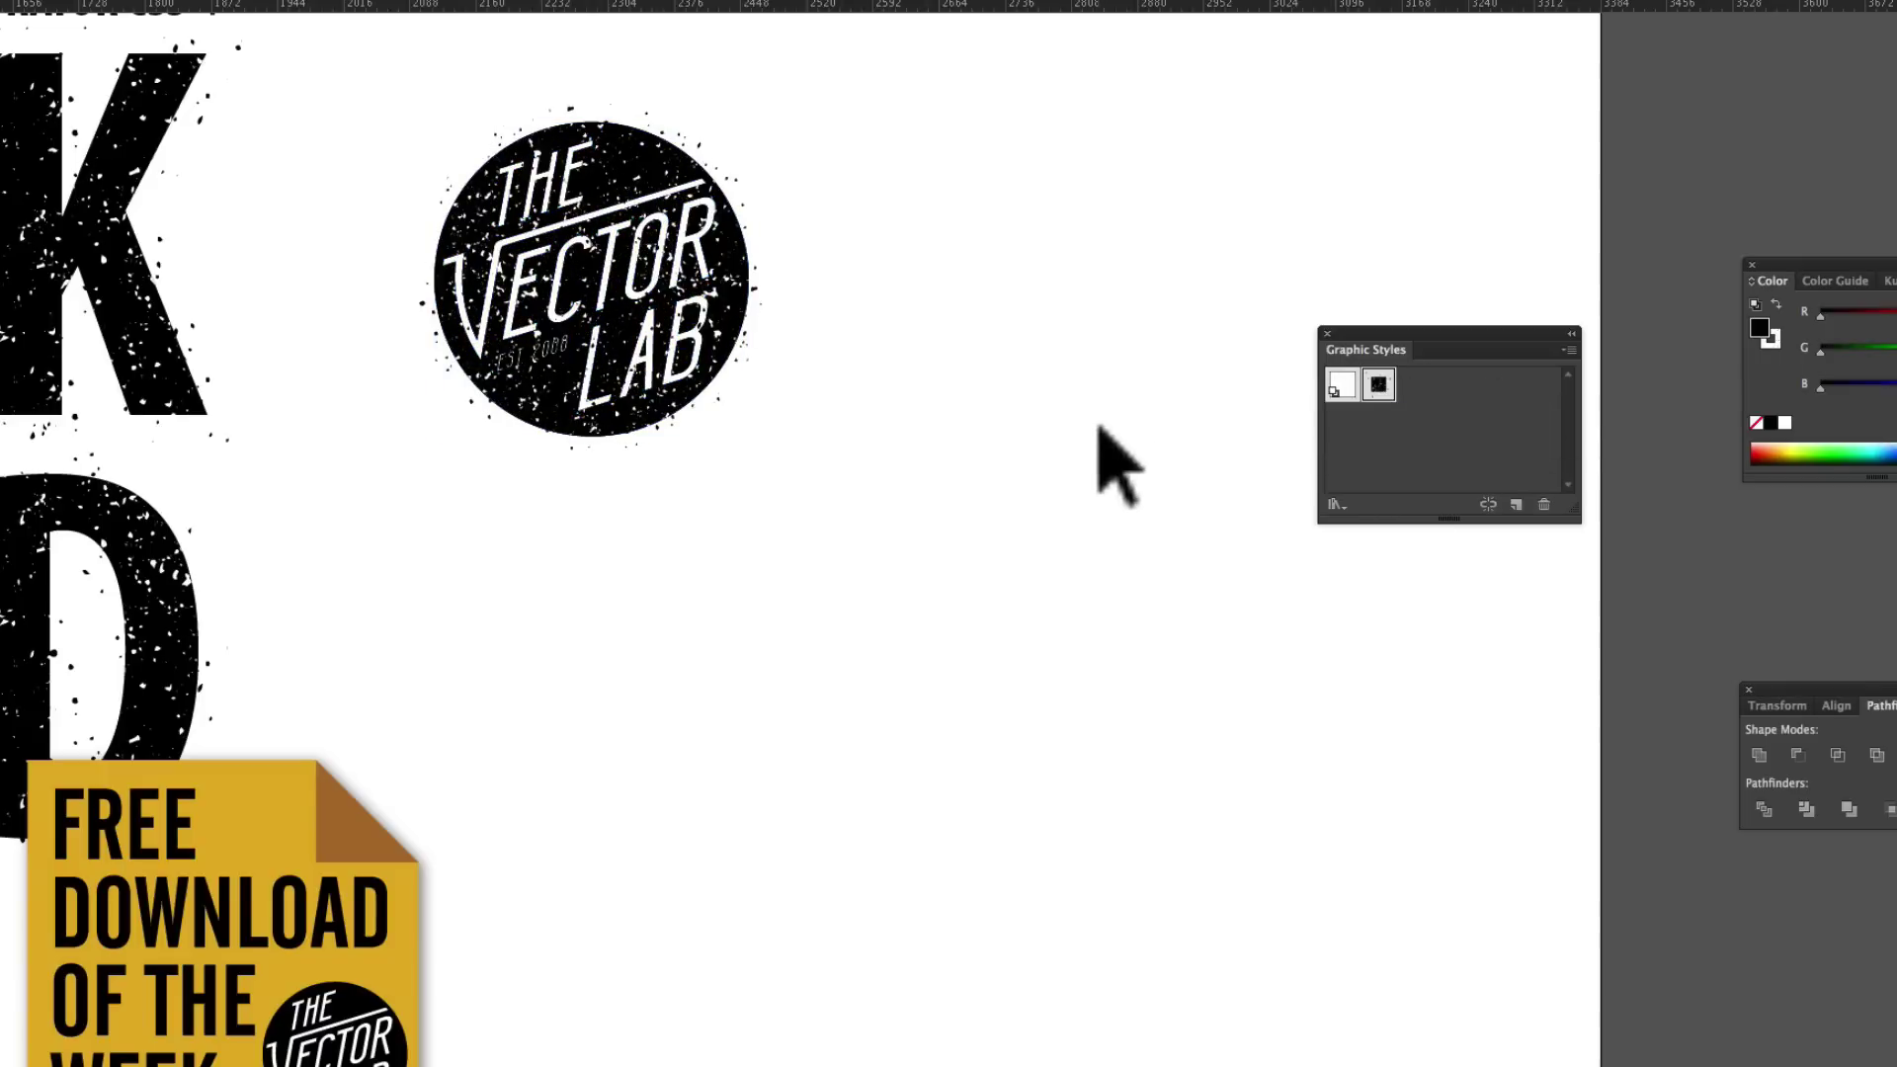
# Enlarge the Vector Lab logo to over twice its size.
pyautogui.click(745, 282)
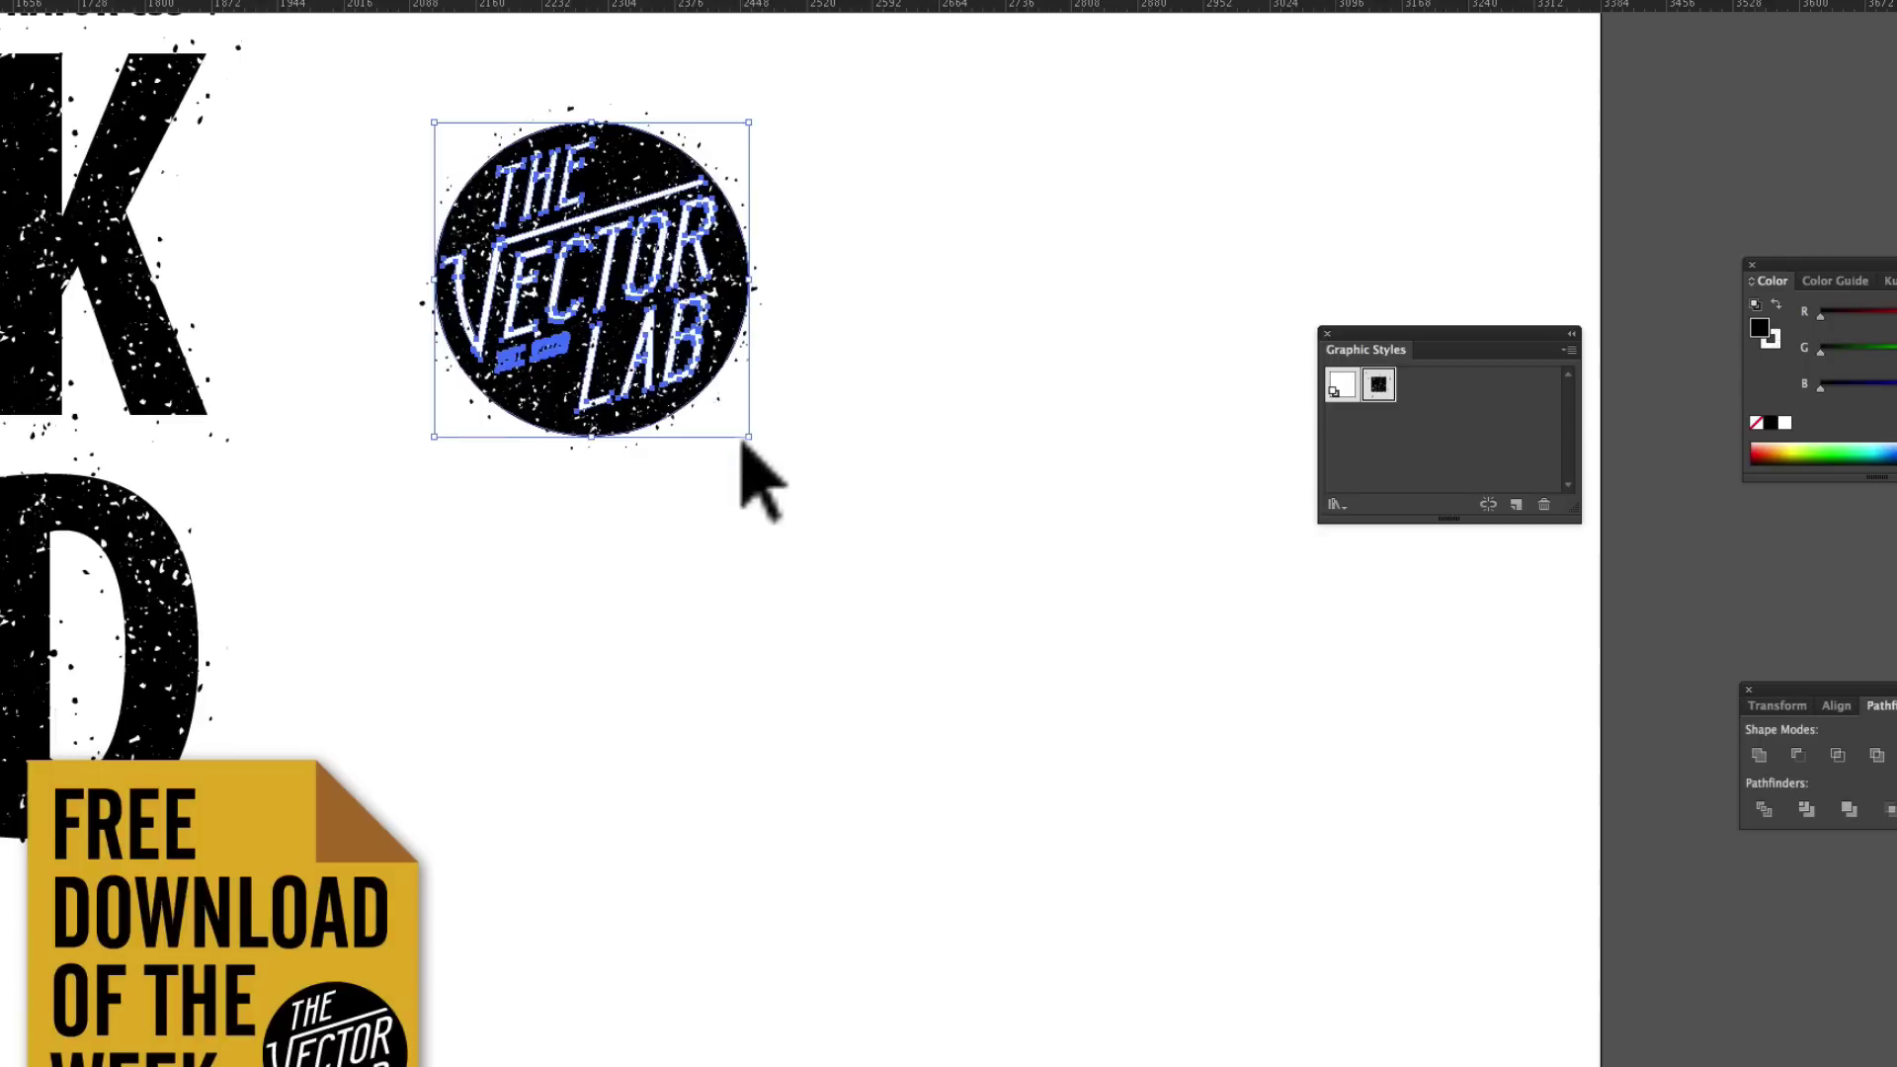
pyautogui.moveTo(746, 439); pyautogui.dragTo(1224, 911)
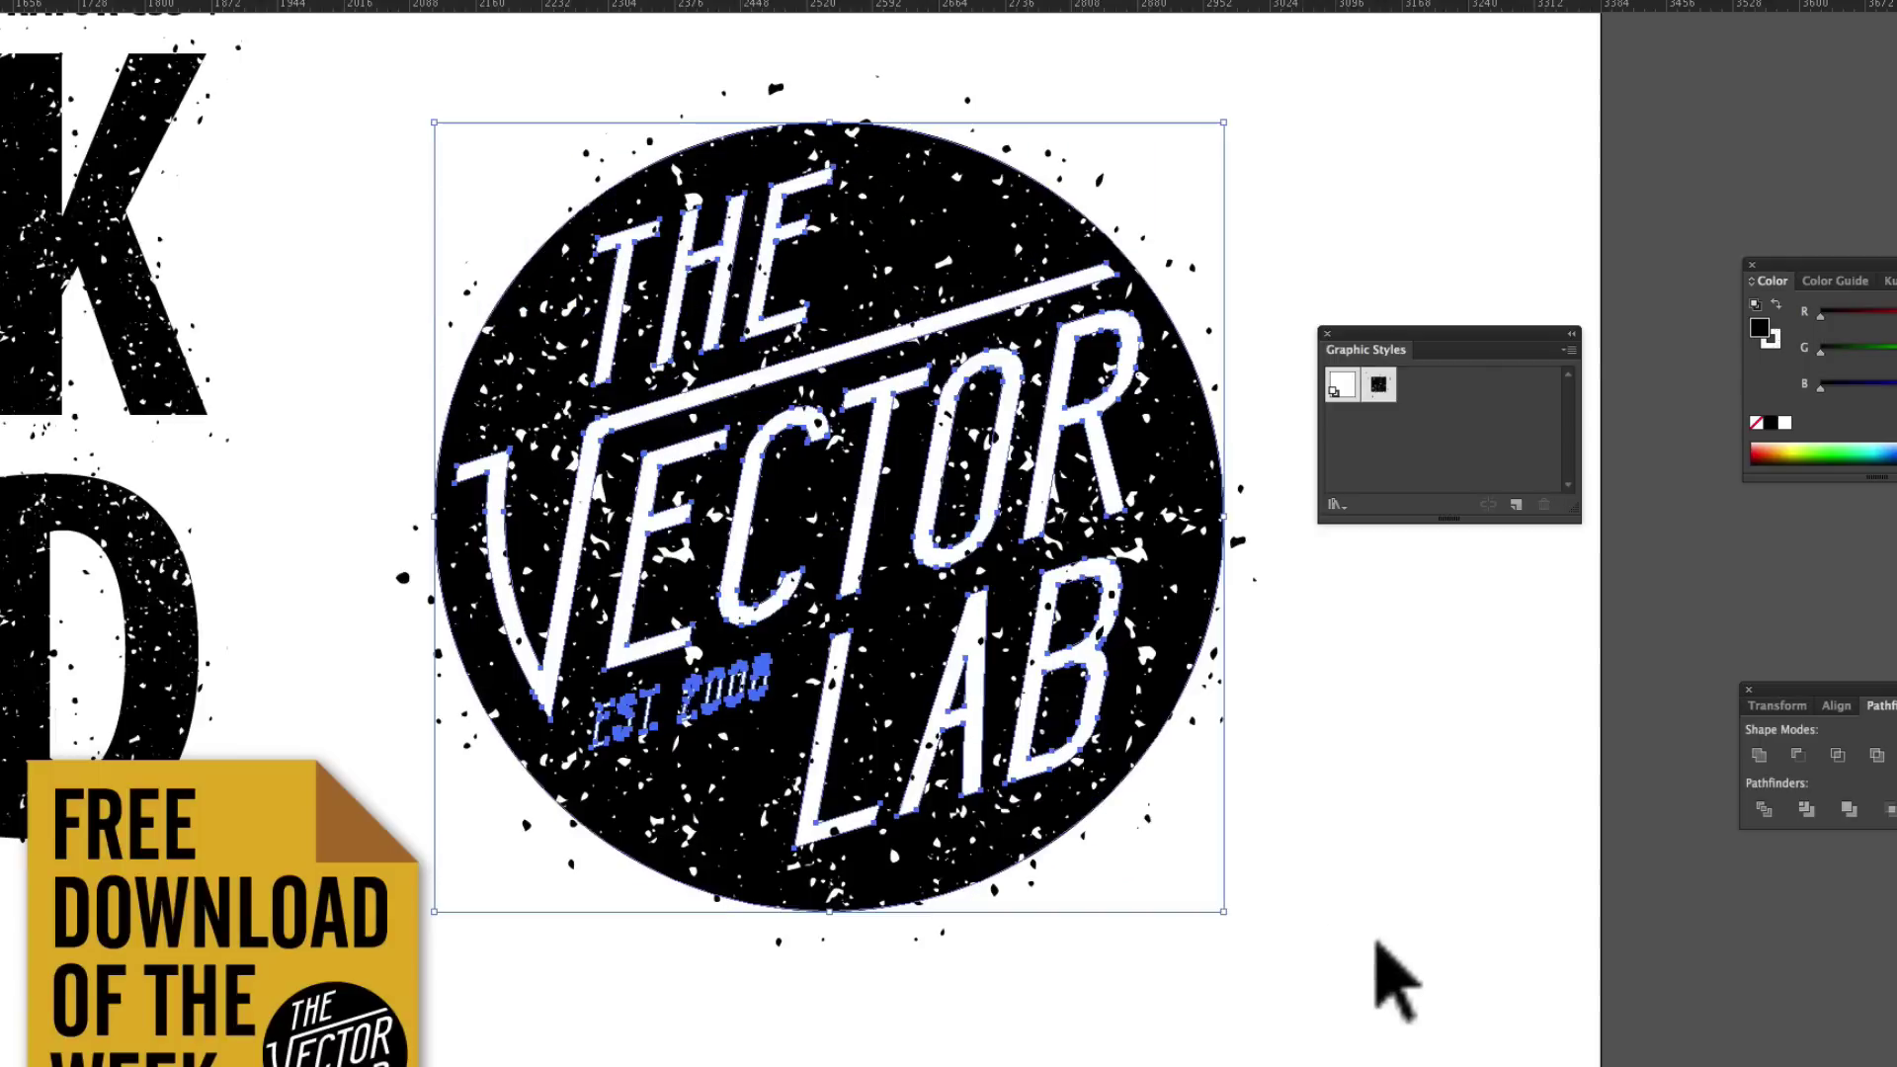
pyautogui.click(1440, 934)
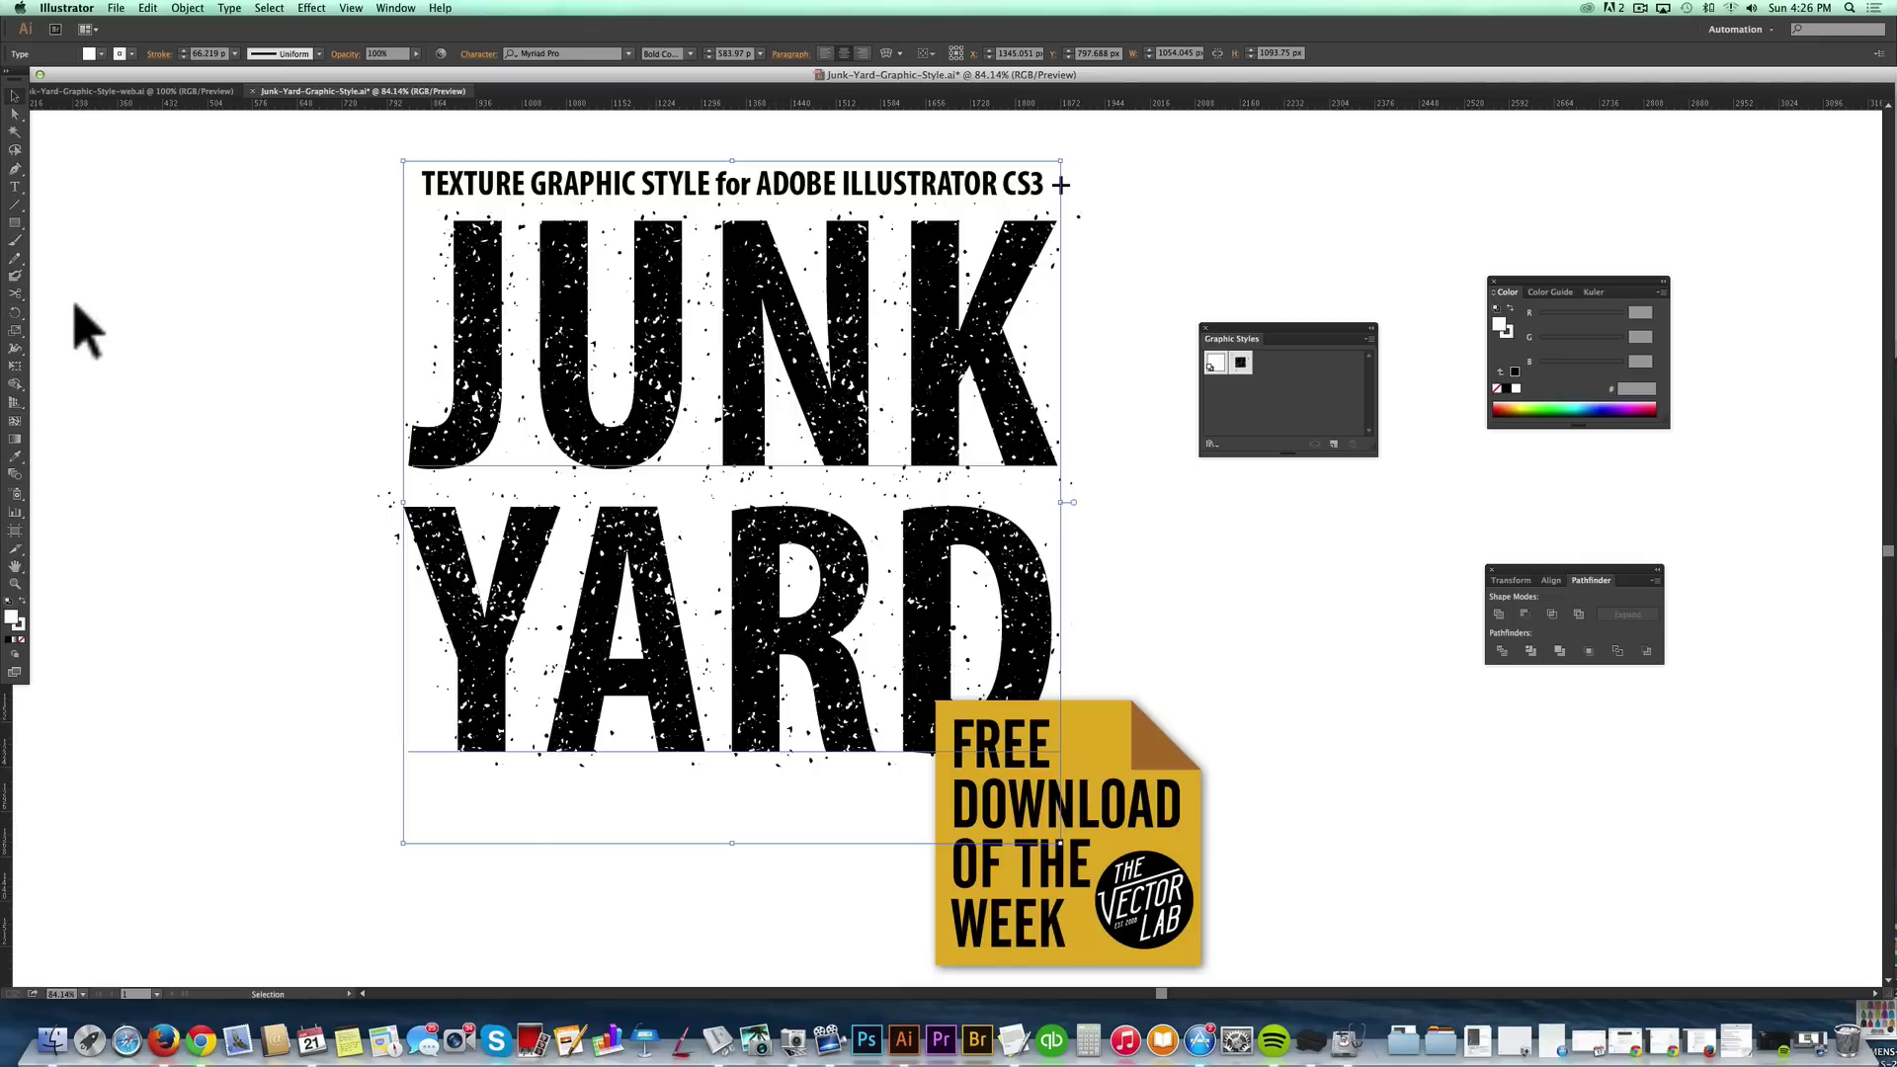
# Replace the title text with 'ANYTHING' using the Type tool.
pyautogui.click(14, 188)
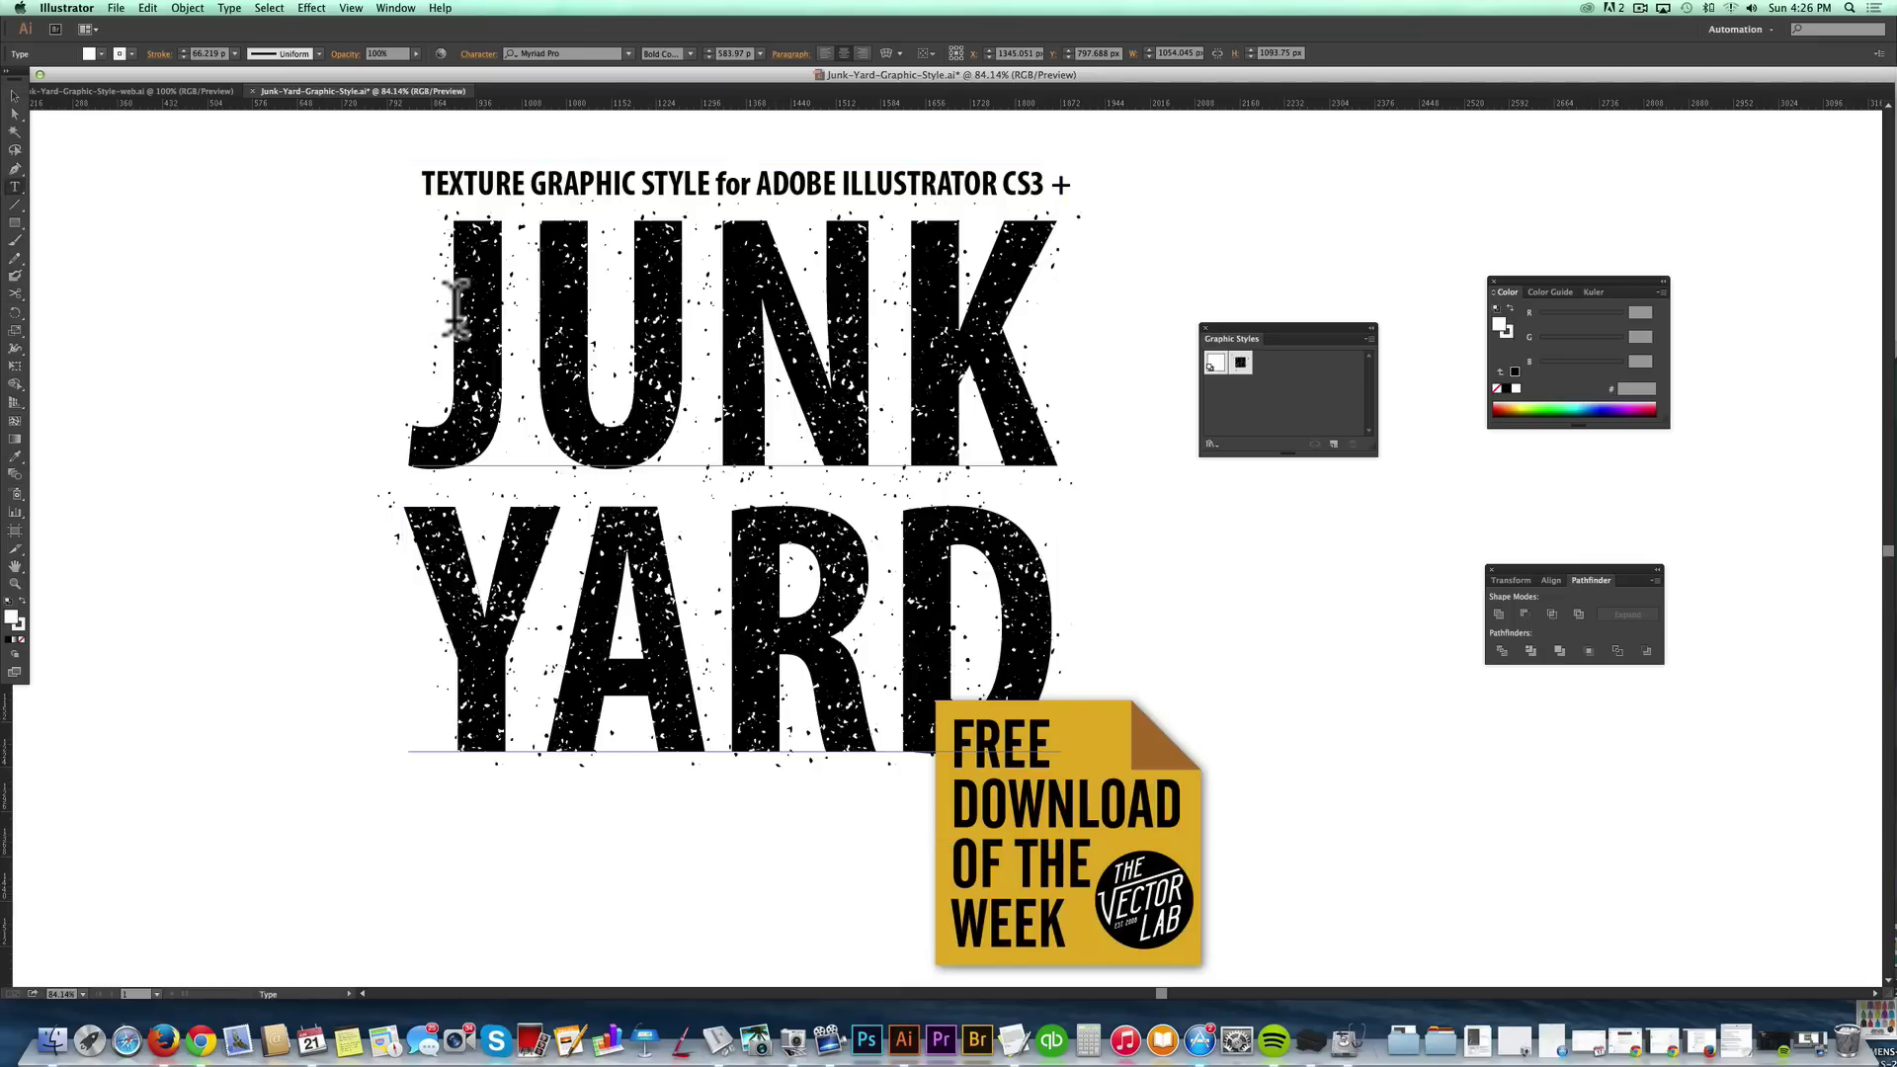
pyautogui.moveTo(456, 308); pyautogui.dragTo(1277, 688)
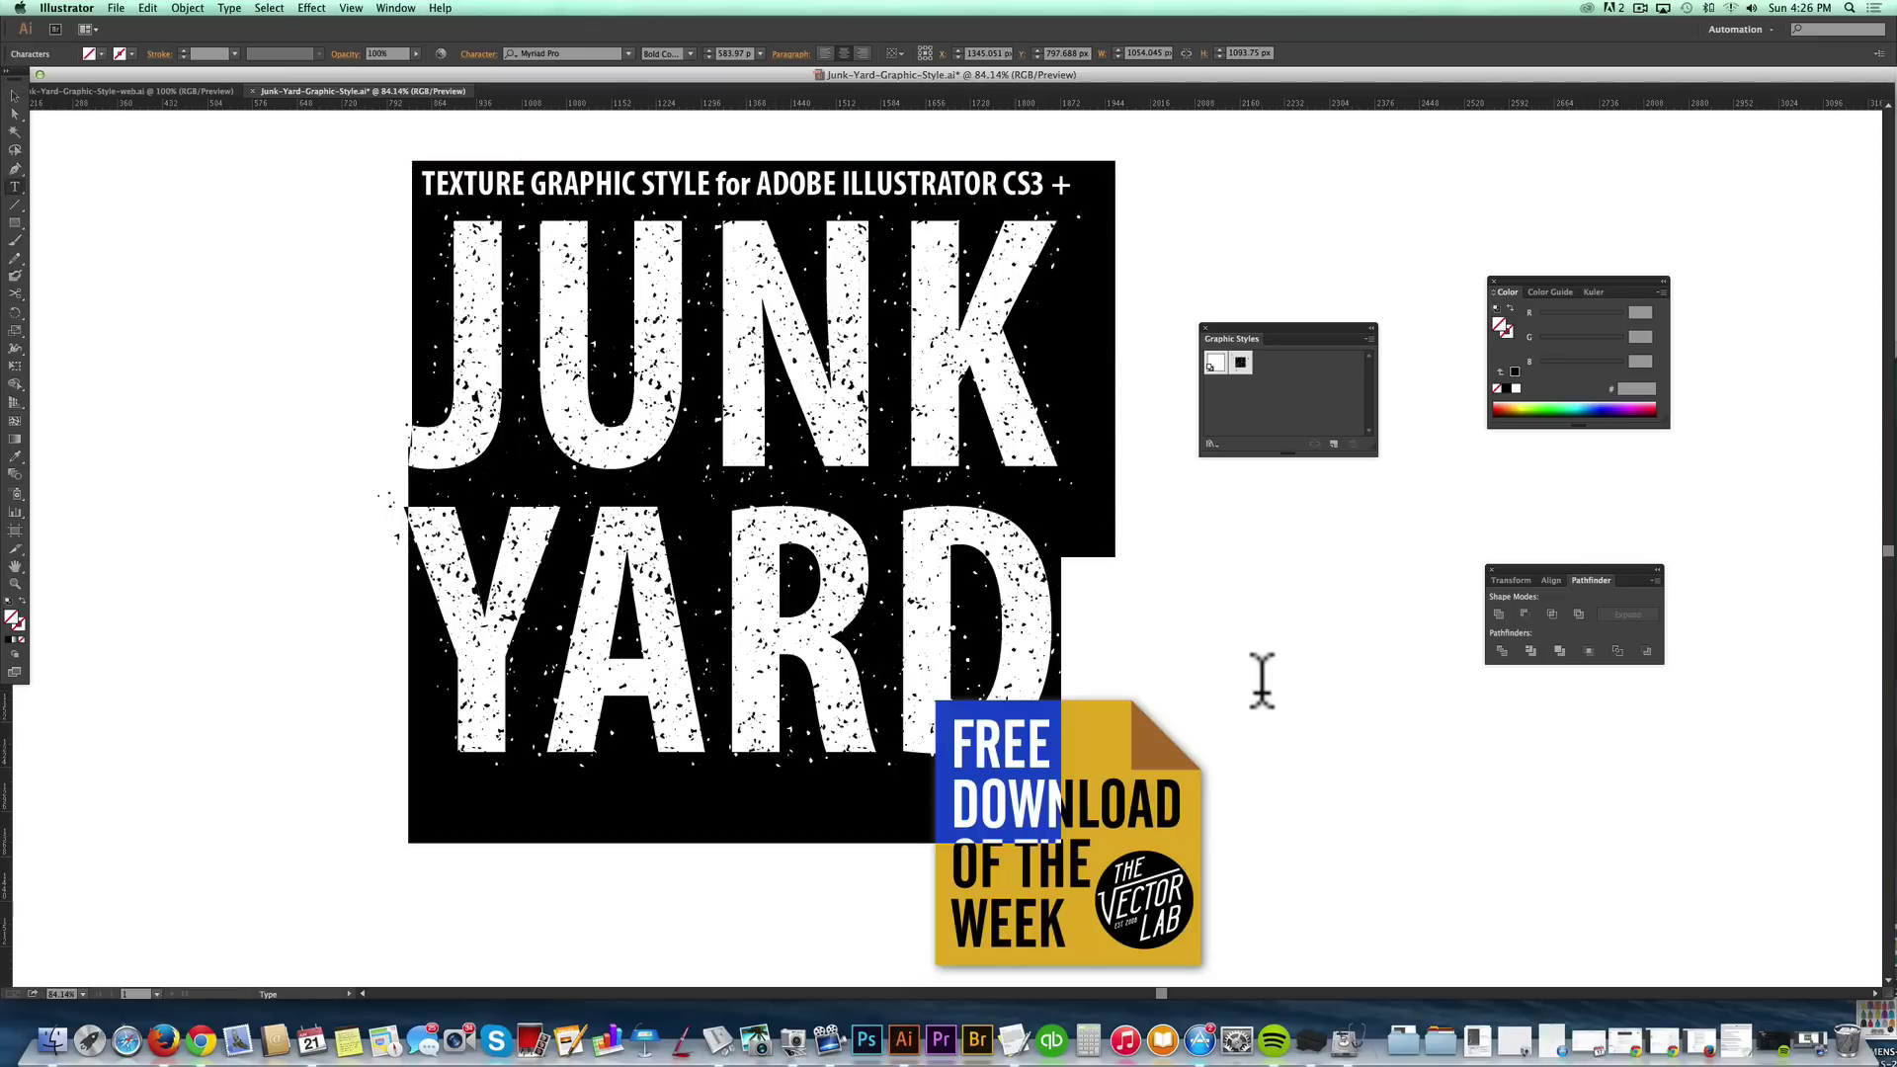
pyautogui.write('ANYTHING')
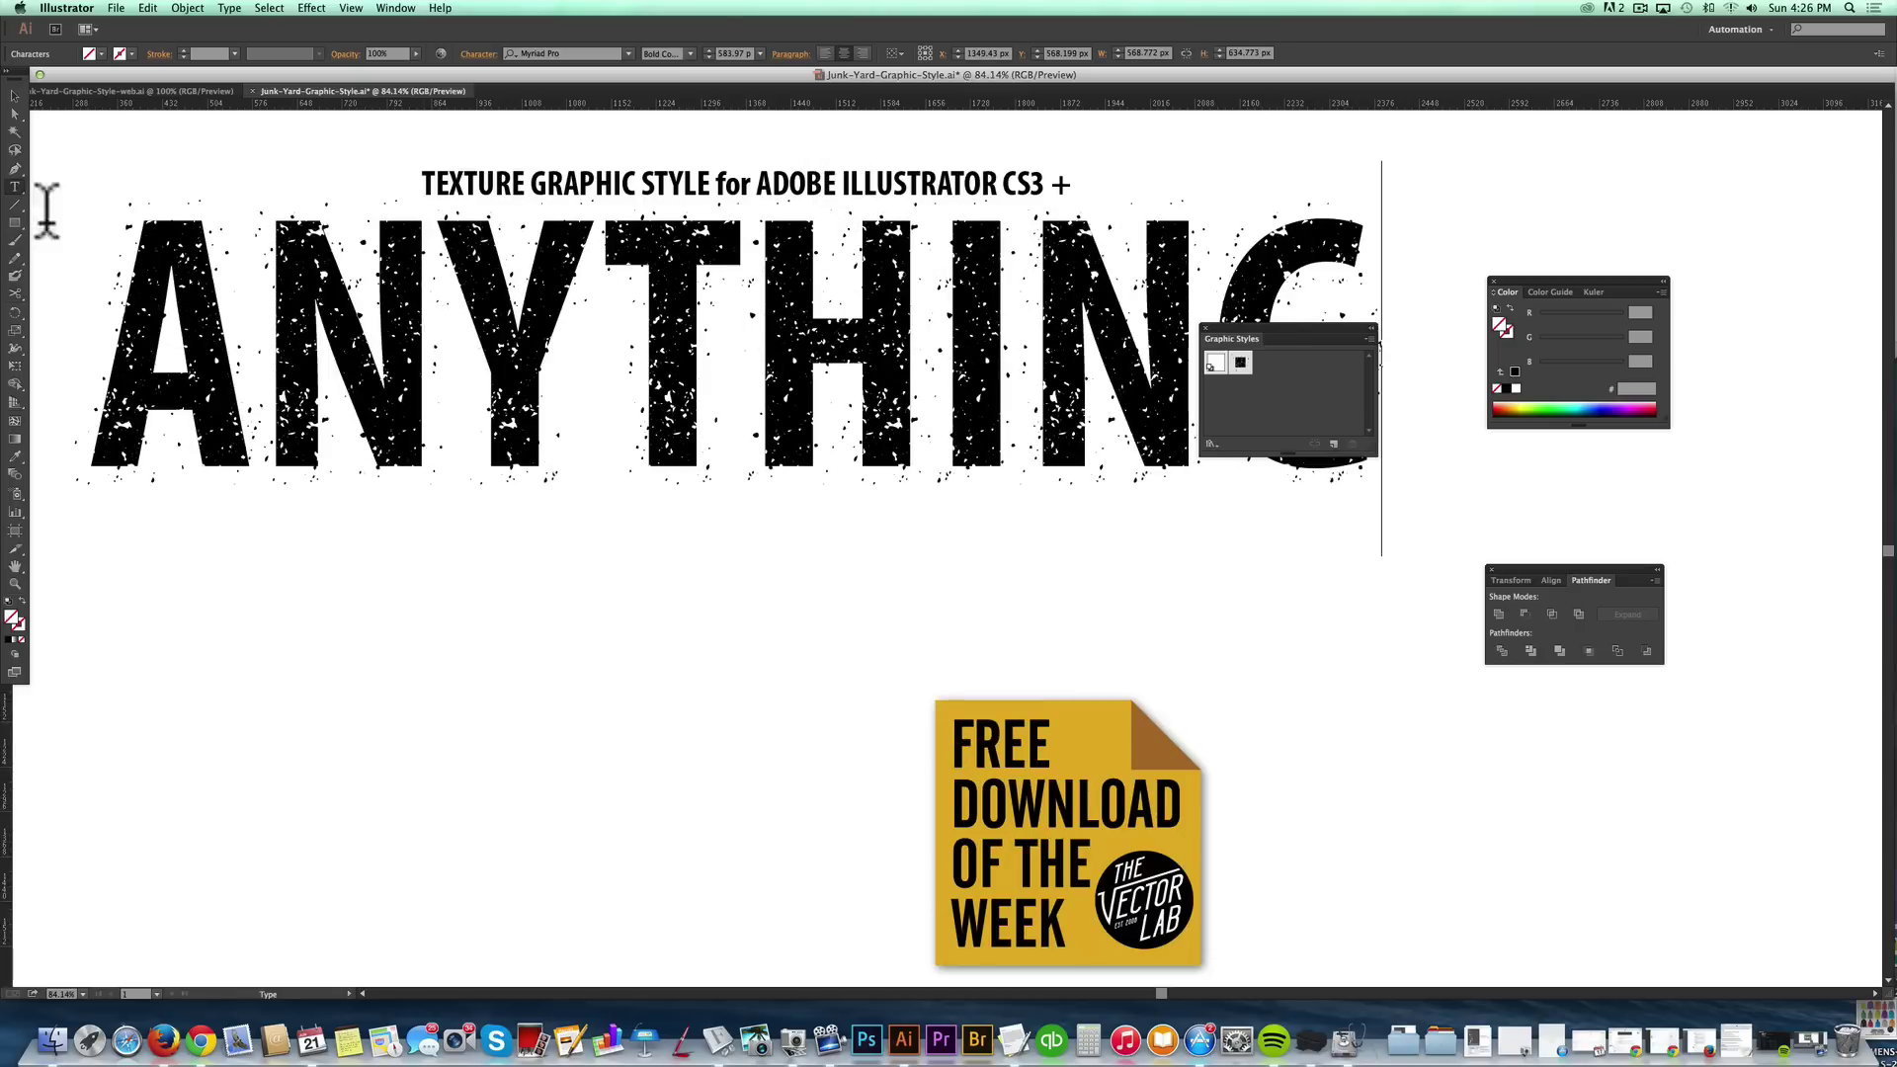
pyautogui.press('Escape')
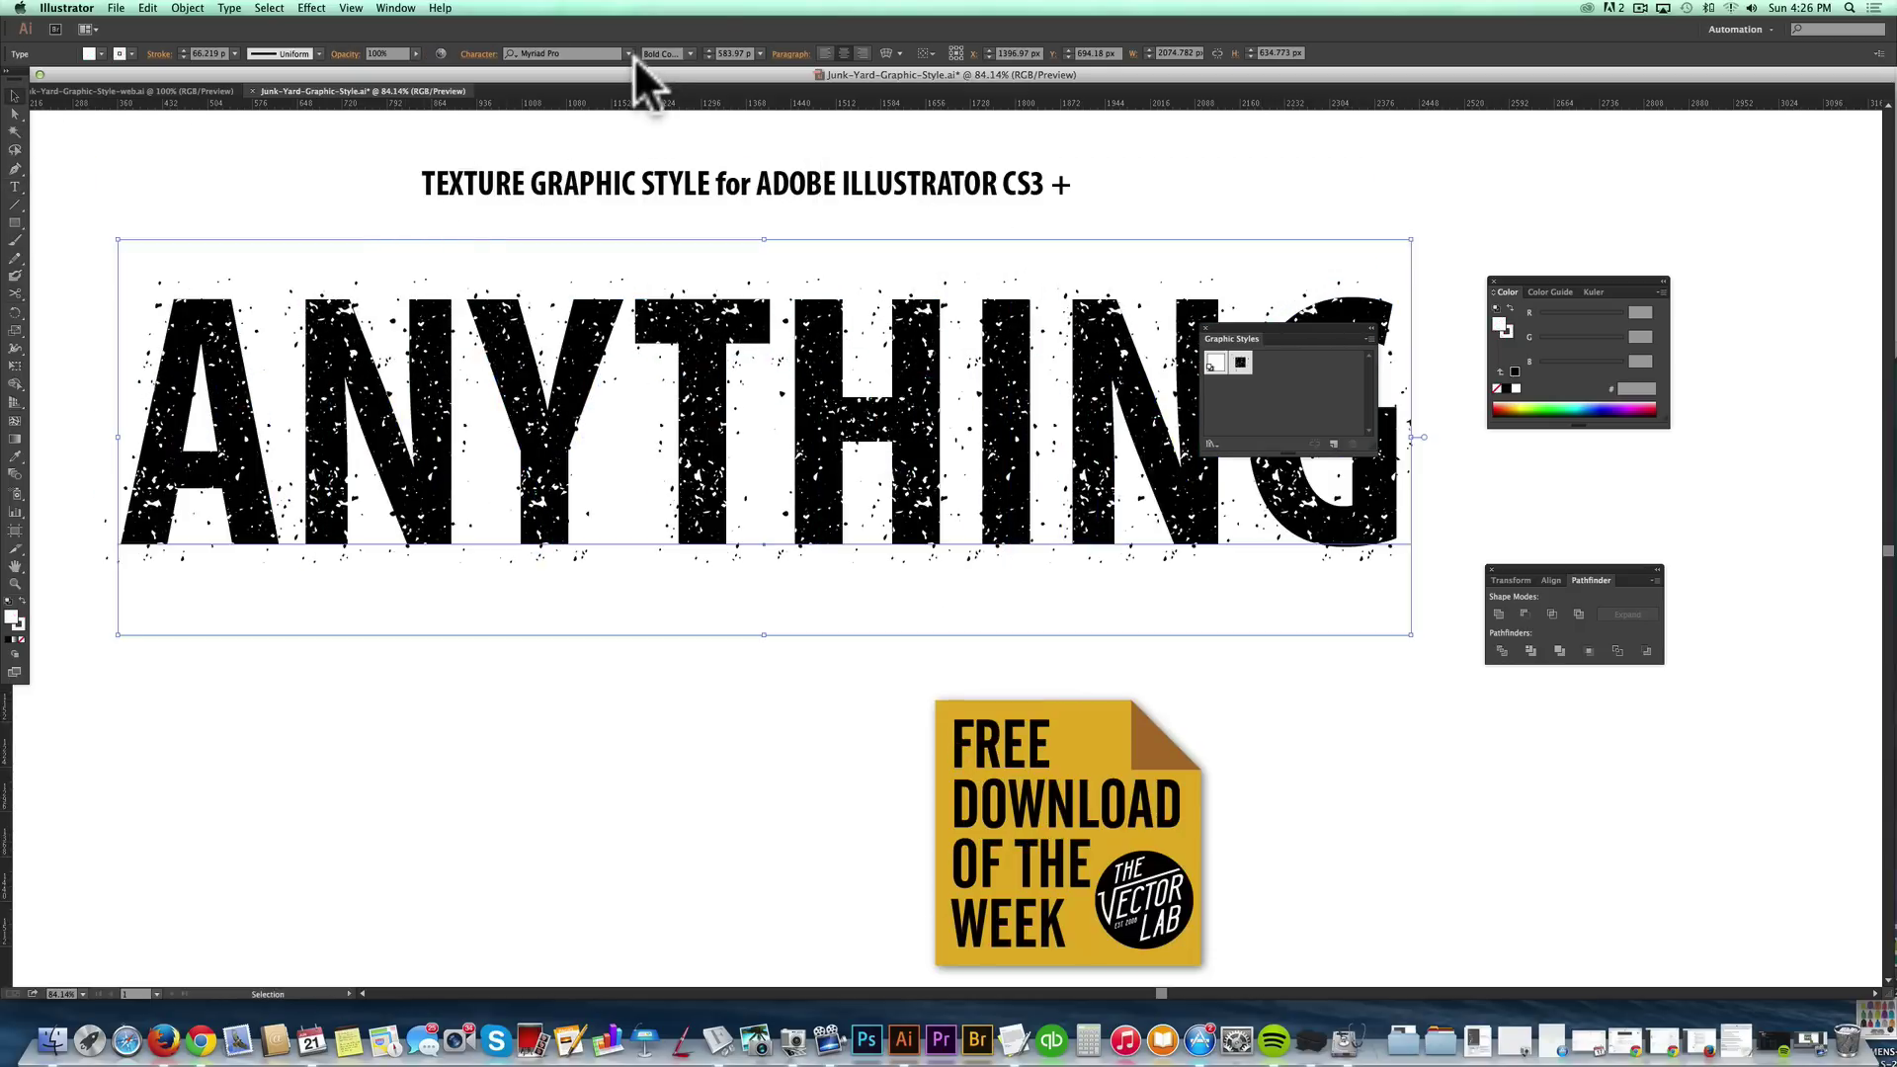
# Set the ANYTHING text's font to Baskerville Bold to preview the texture.
pyautogui.click(620, 54)
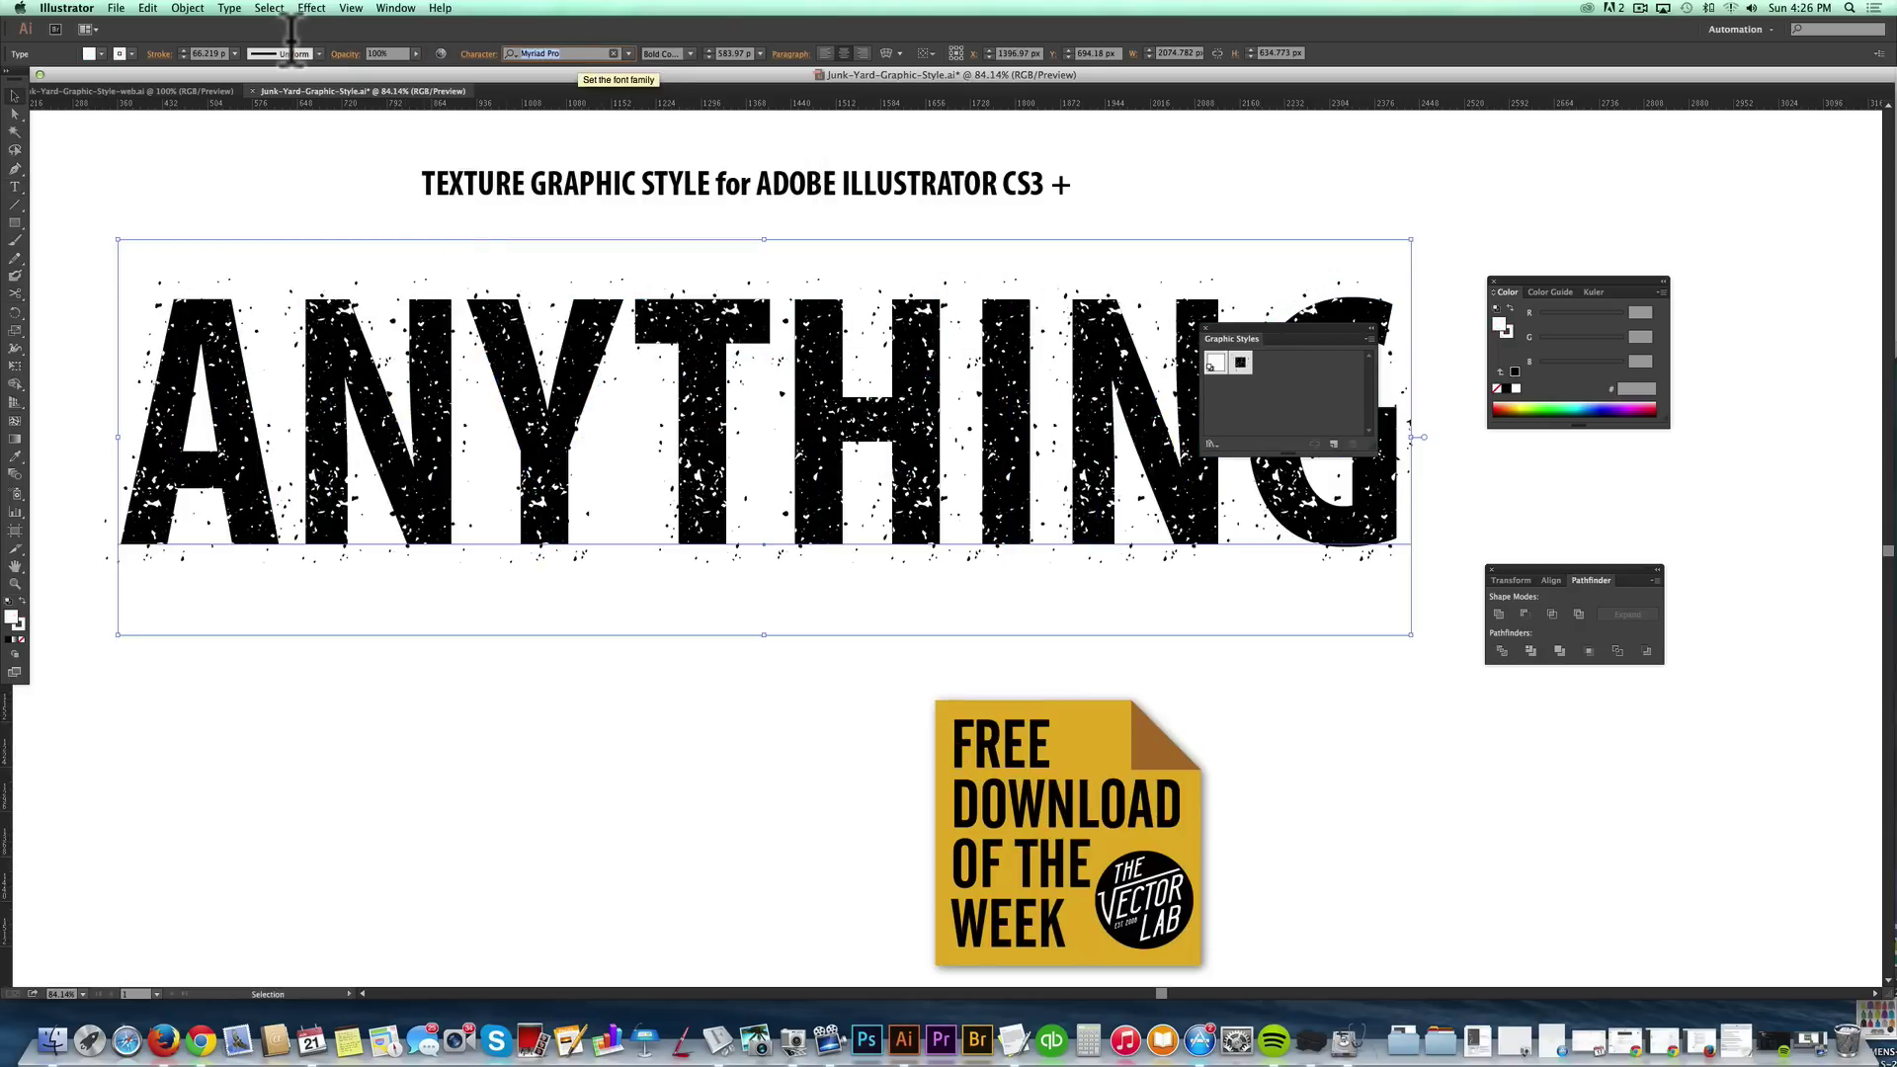
pyautogui.write('Bask')
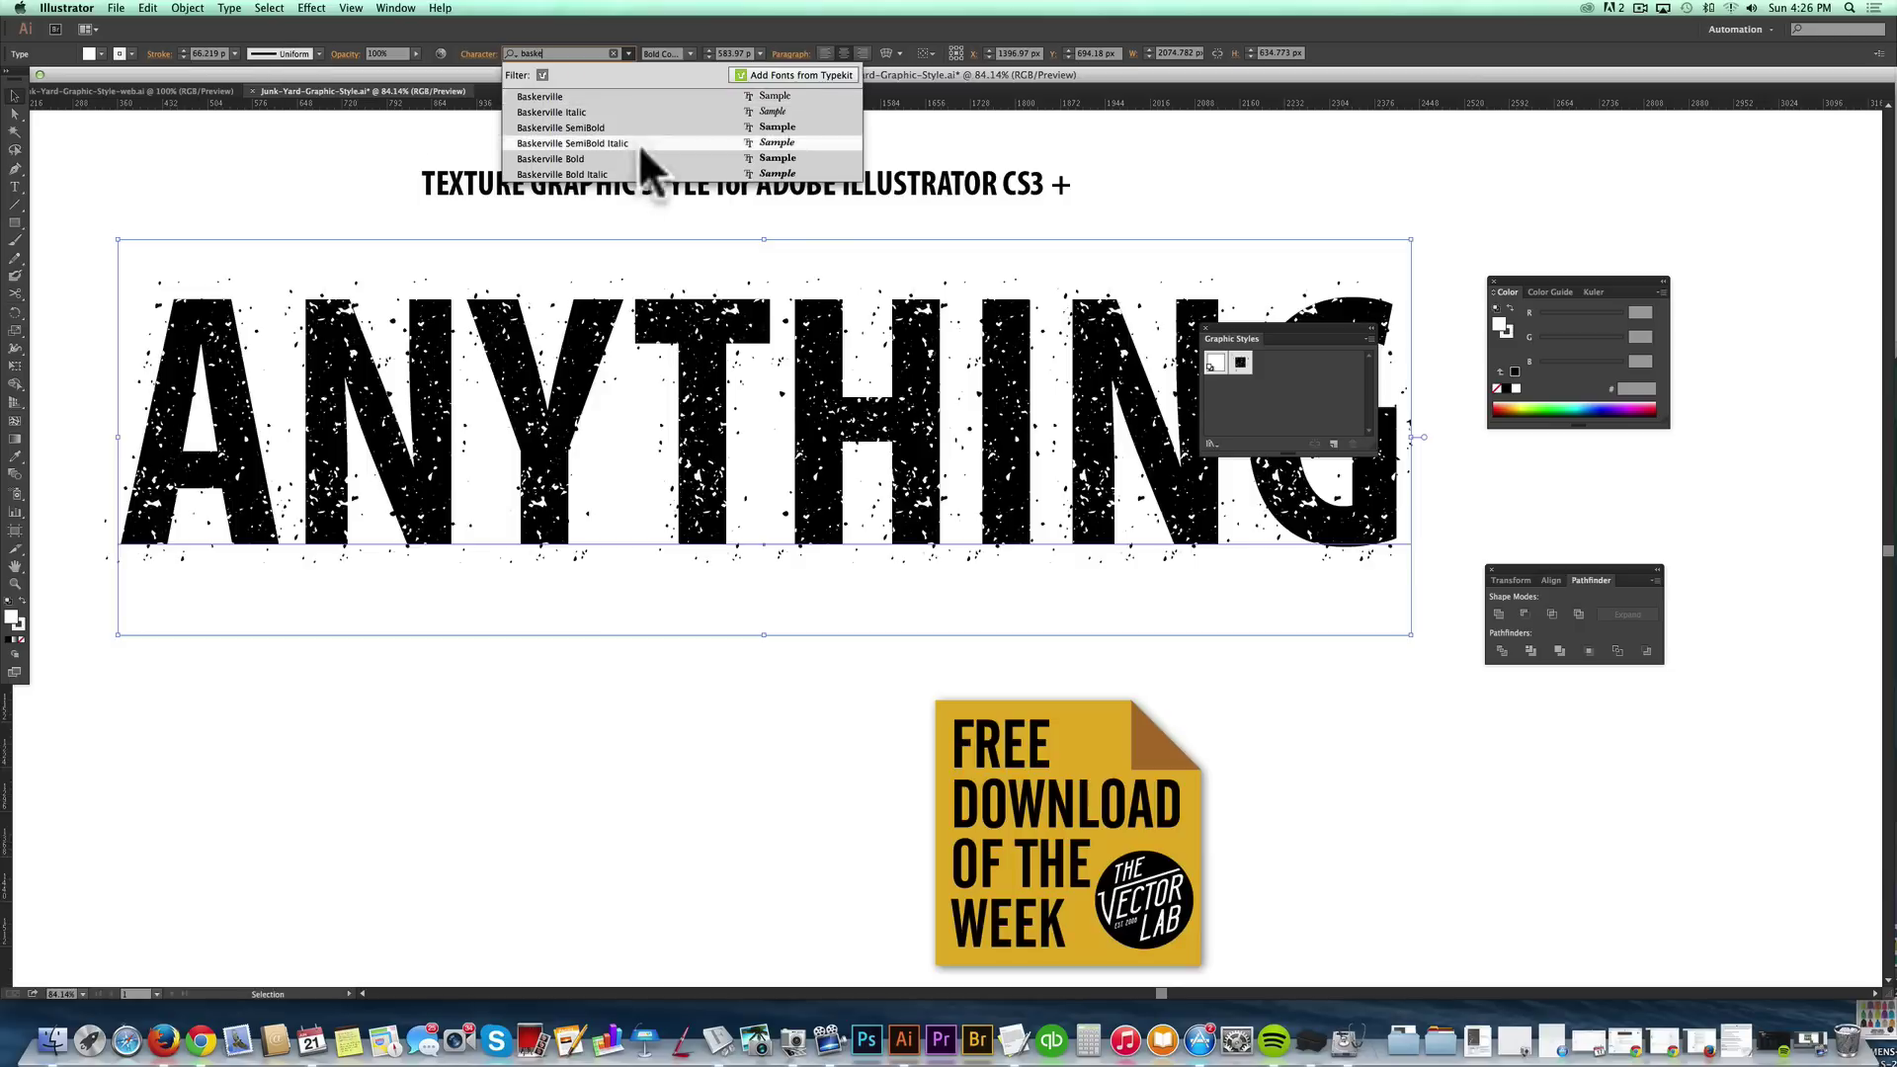
pyautogui.click(640, 146)
pyautogui.click(439, 255)
pyautogui.hscroll(-10, 633, 360)
pyautogui.hscroll(8, 445, 341)
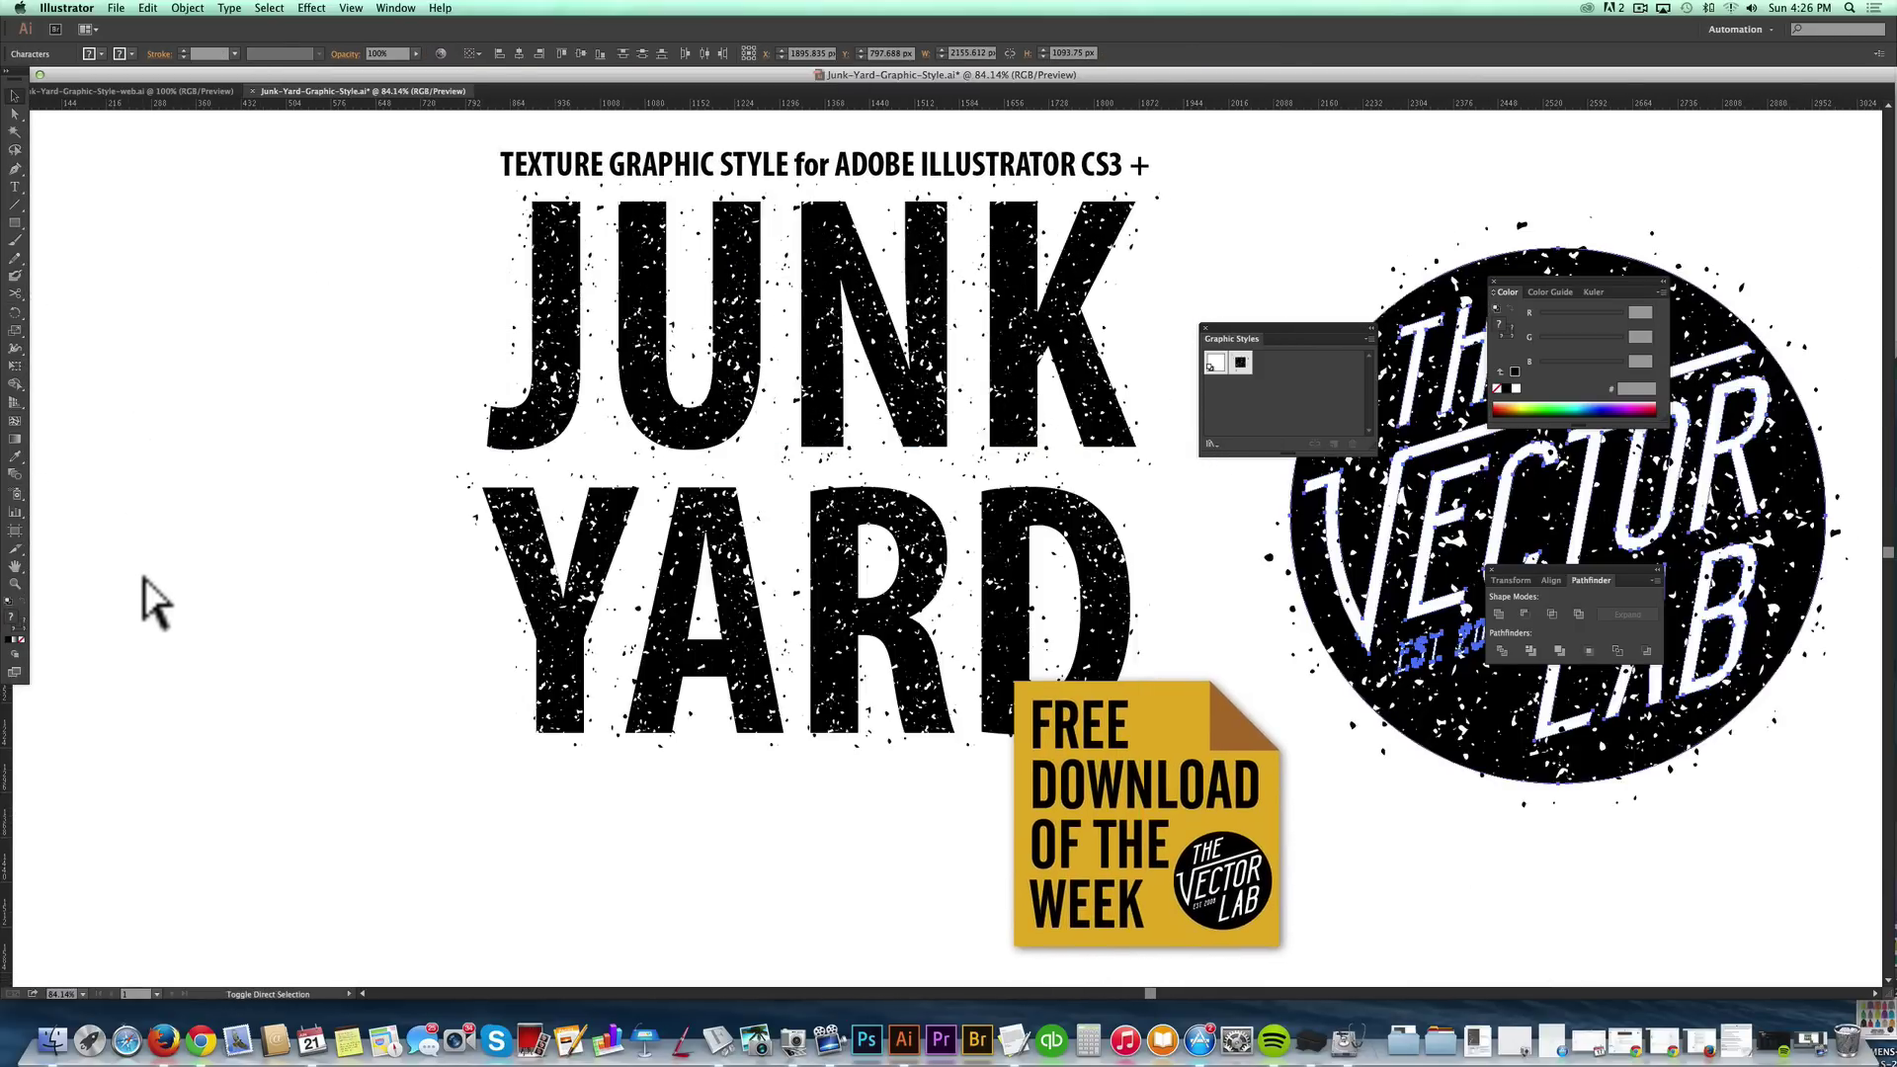
# Delete the ANYTHING text and select the JUNK YARD text.
pyautogui.press('Delete')
pyautogui.press('super+a')
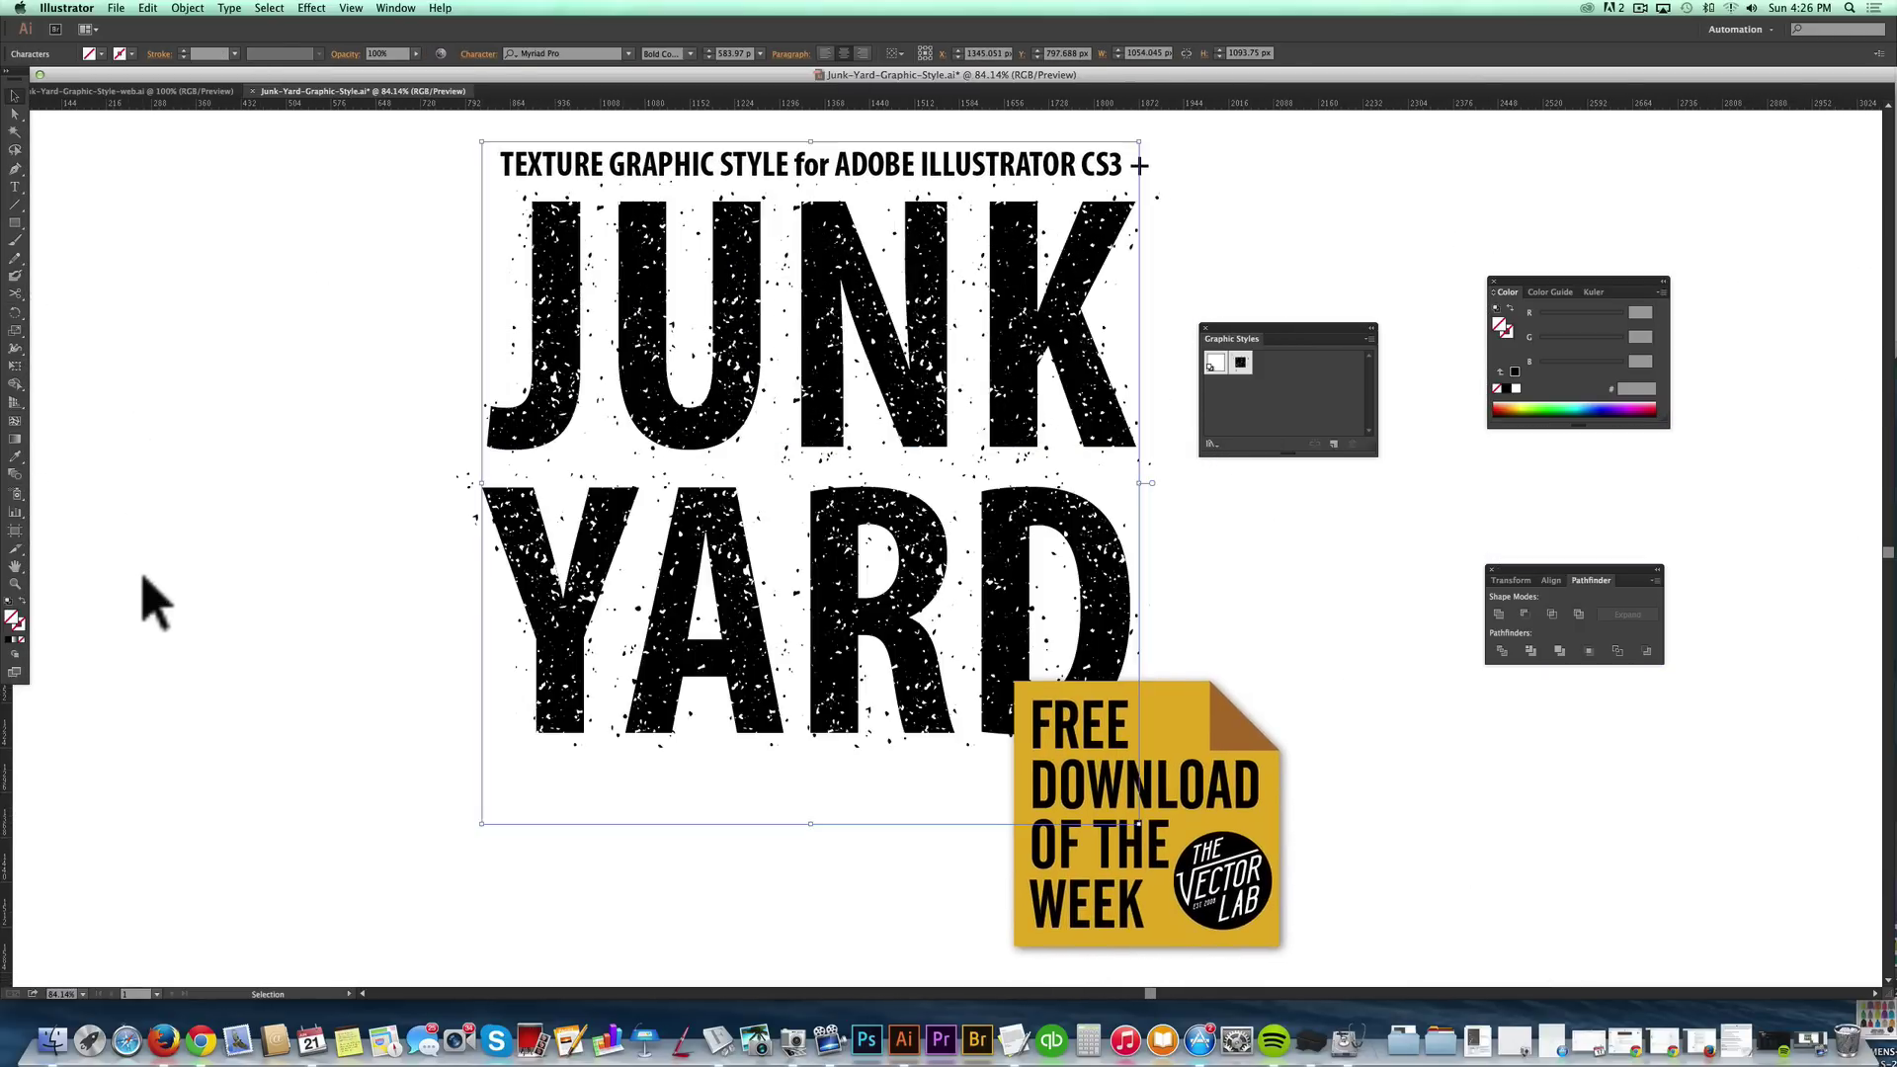
pyautogui.press('super+shift+a')
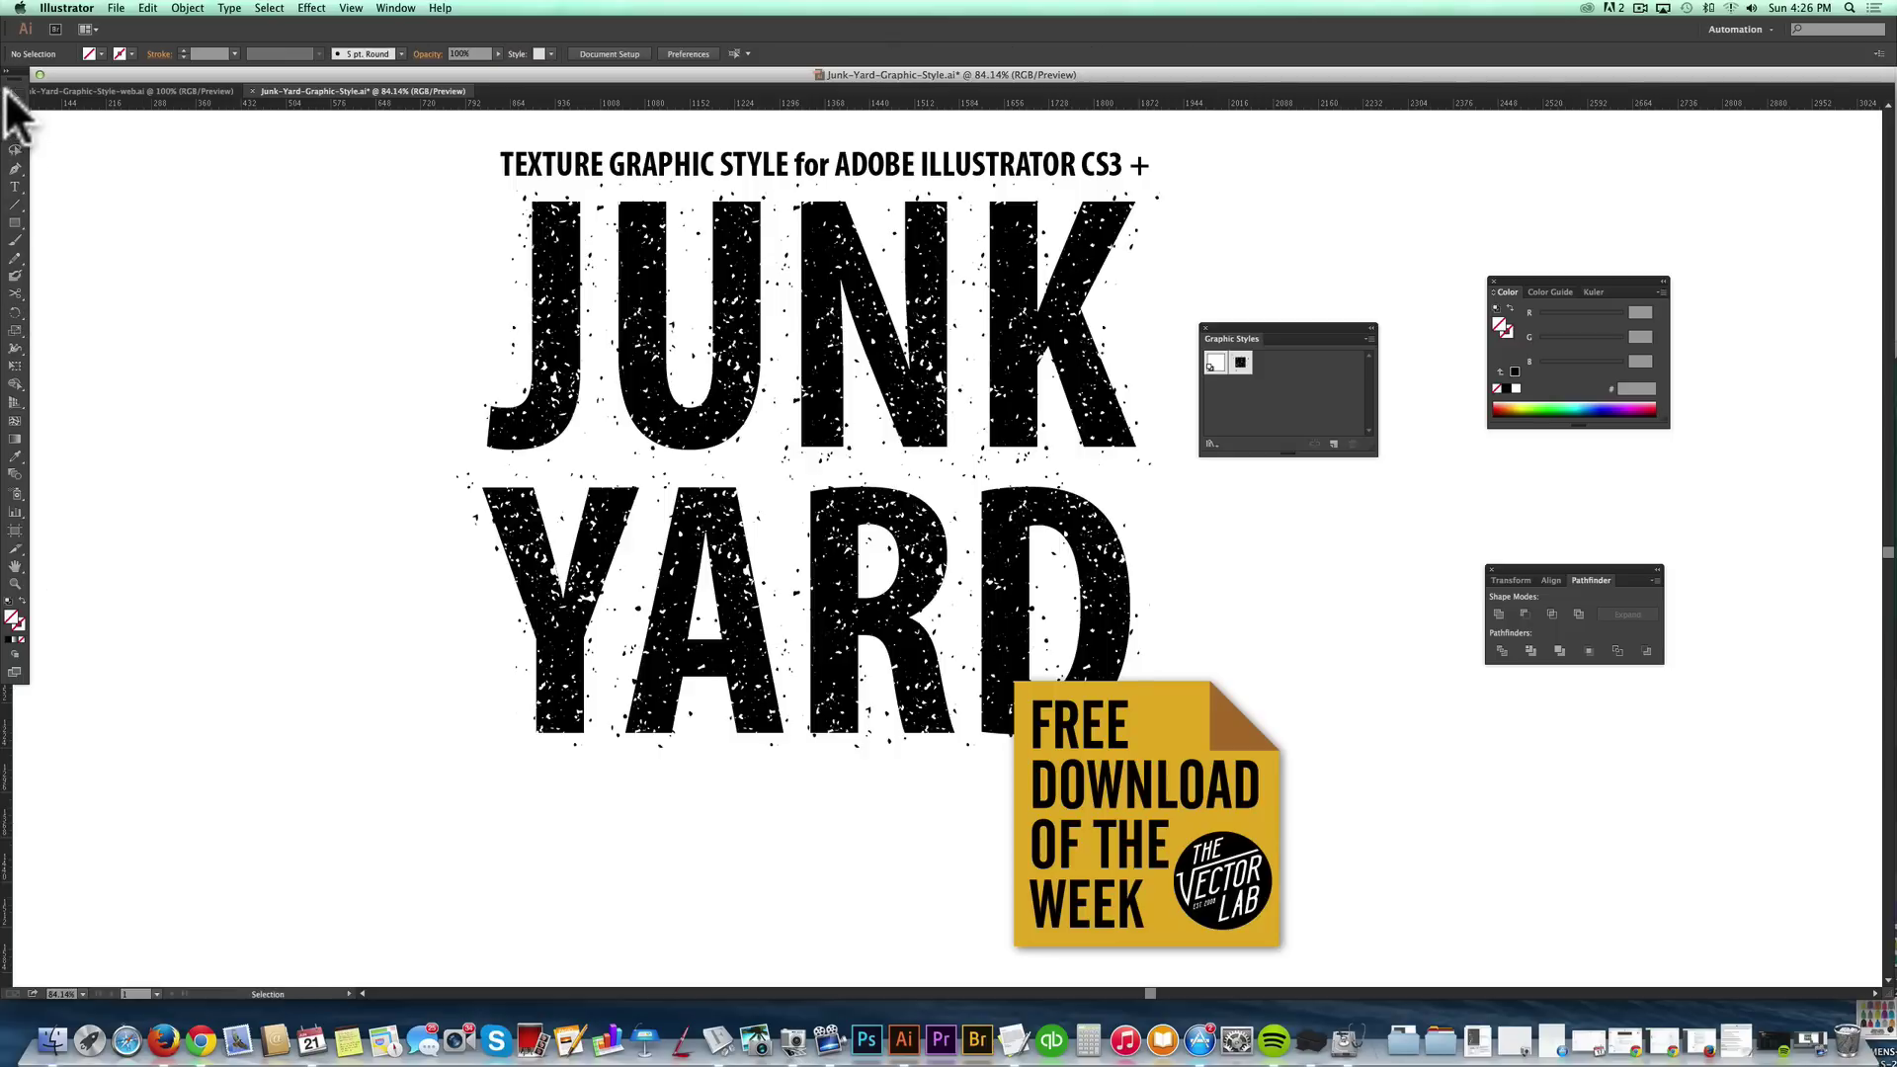
pyautogui.moveTo(486, 375); pyautogui.dragTo(578, 548)
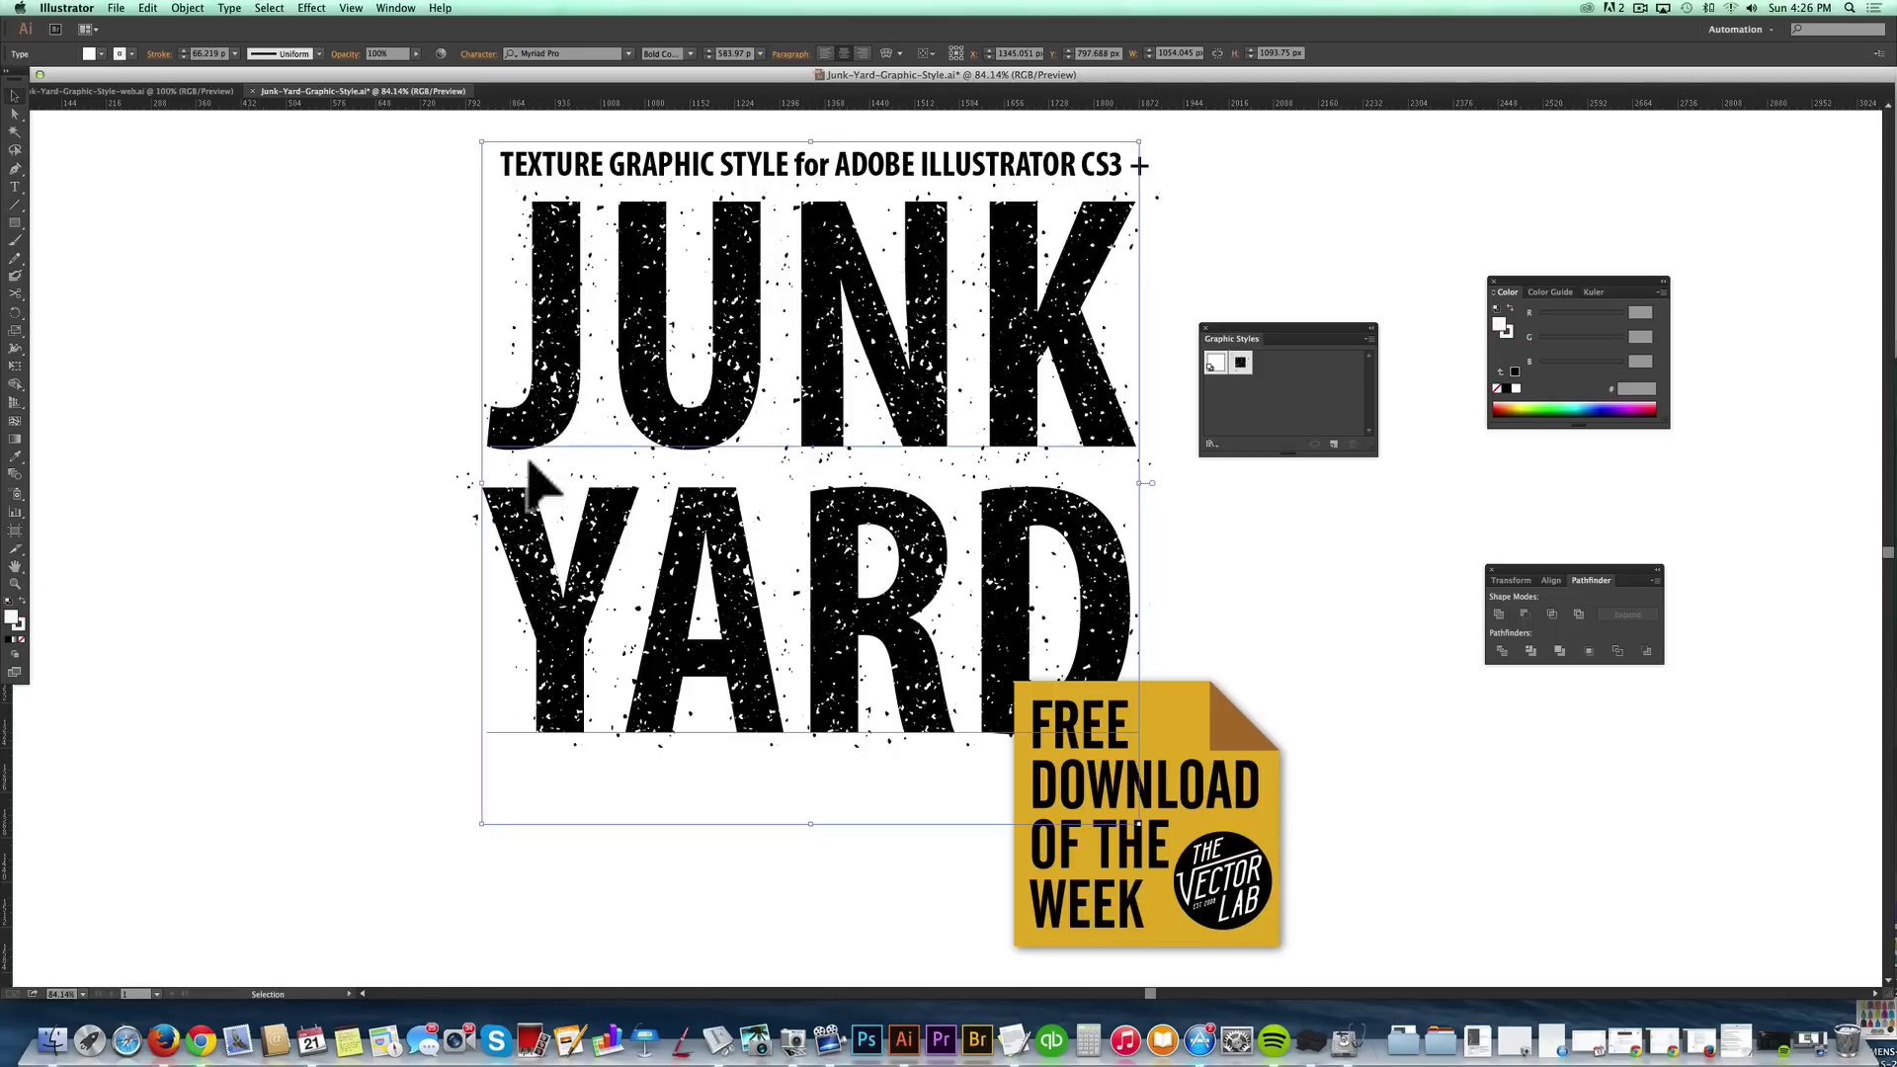
pyautogui.click(386, 405)
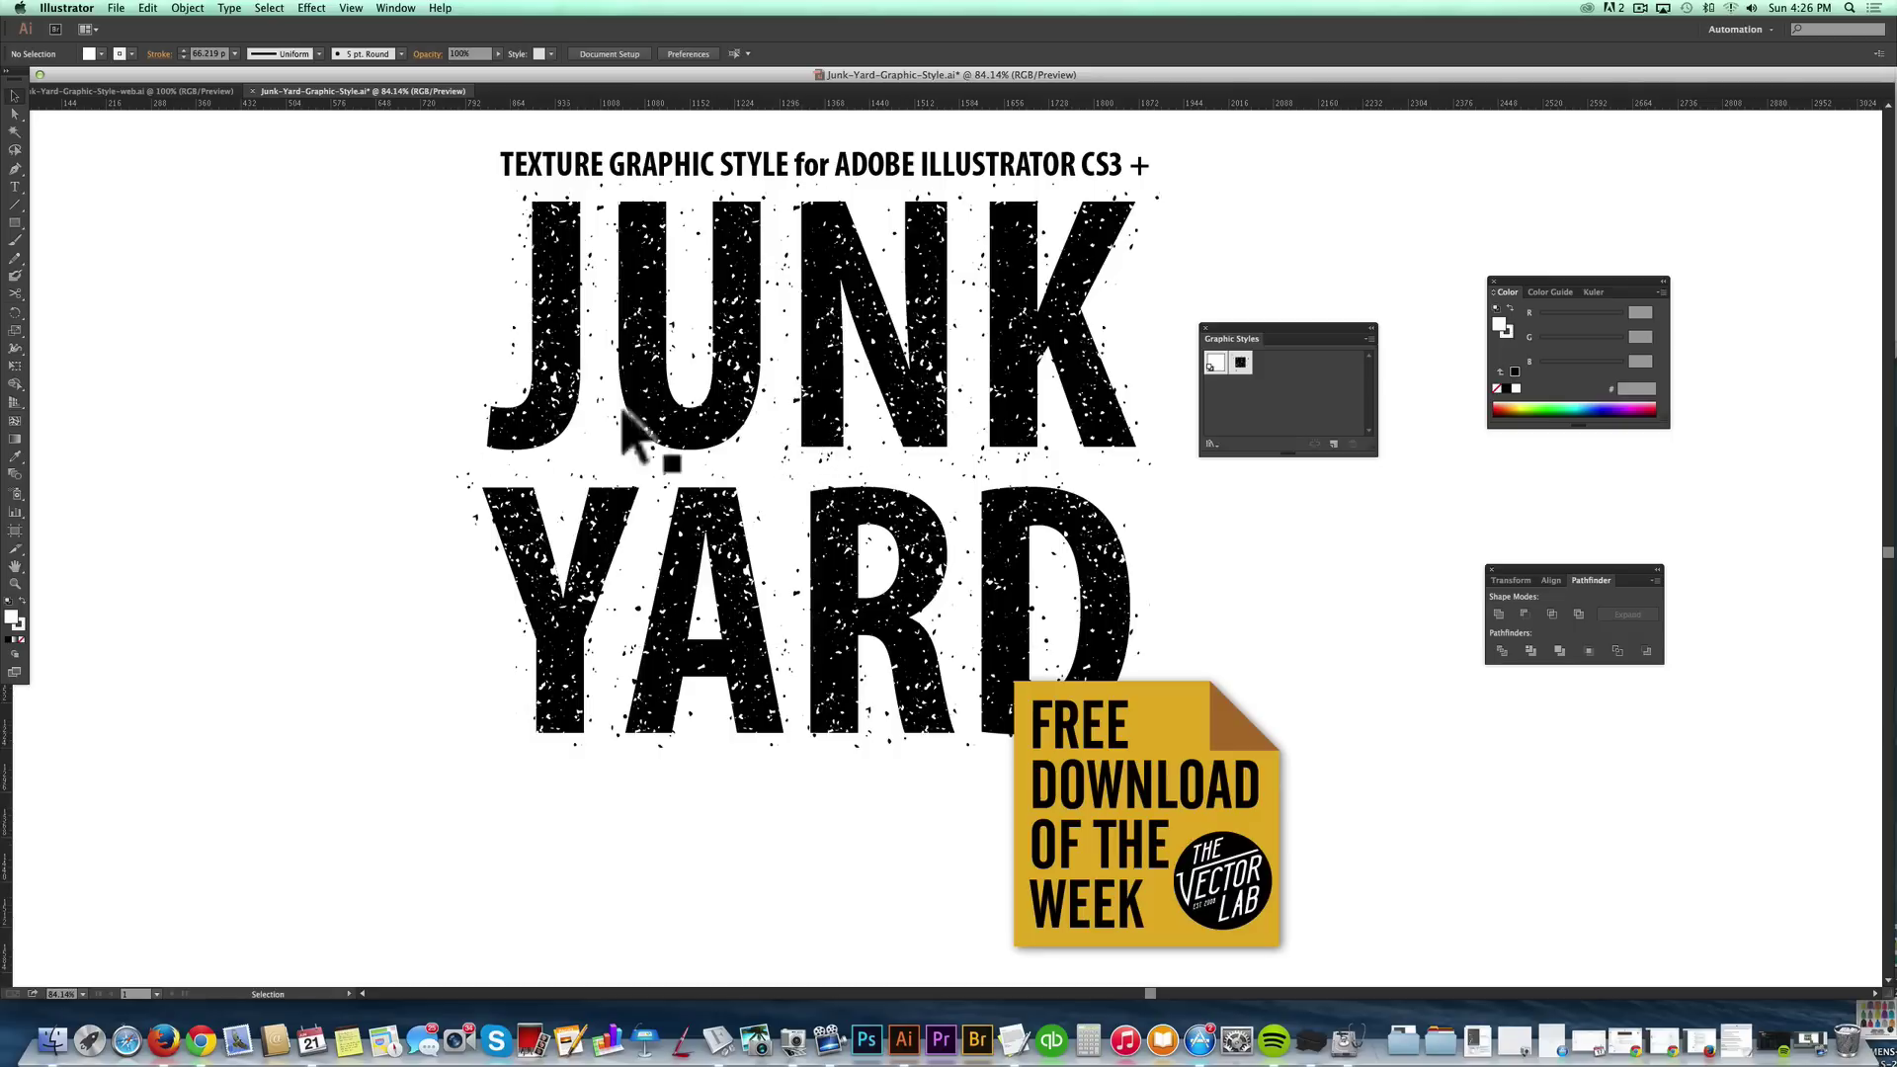
pyautogui.click(914, 605)
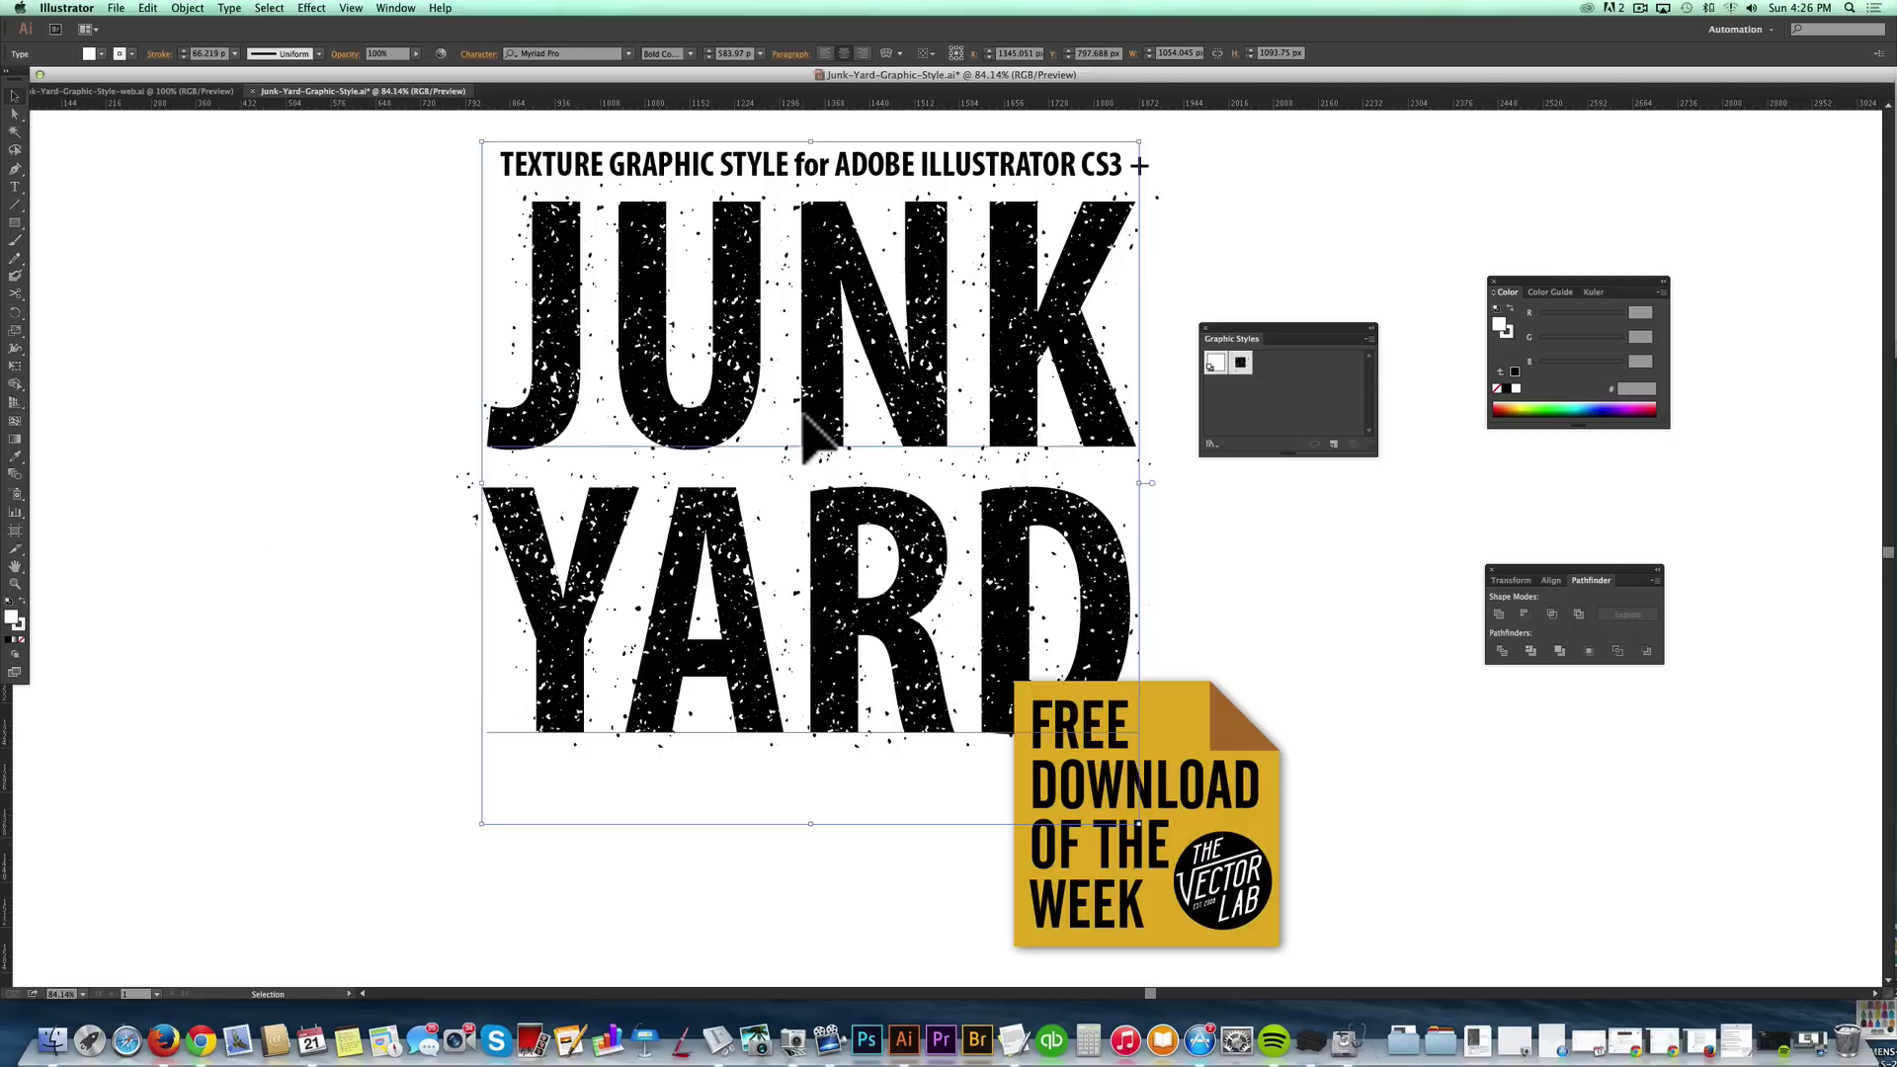
# Move the JUNK YARD text to the centre of the artboard and select it.
pyautogui.press('space')
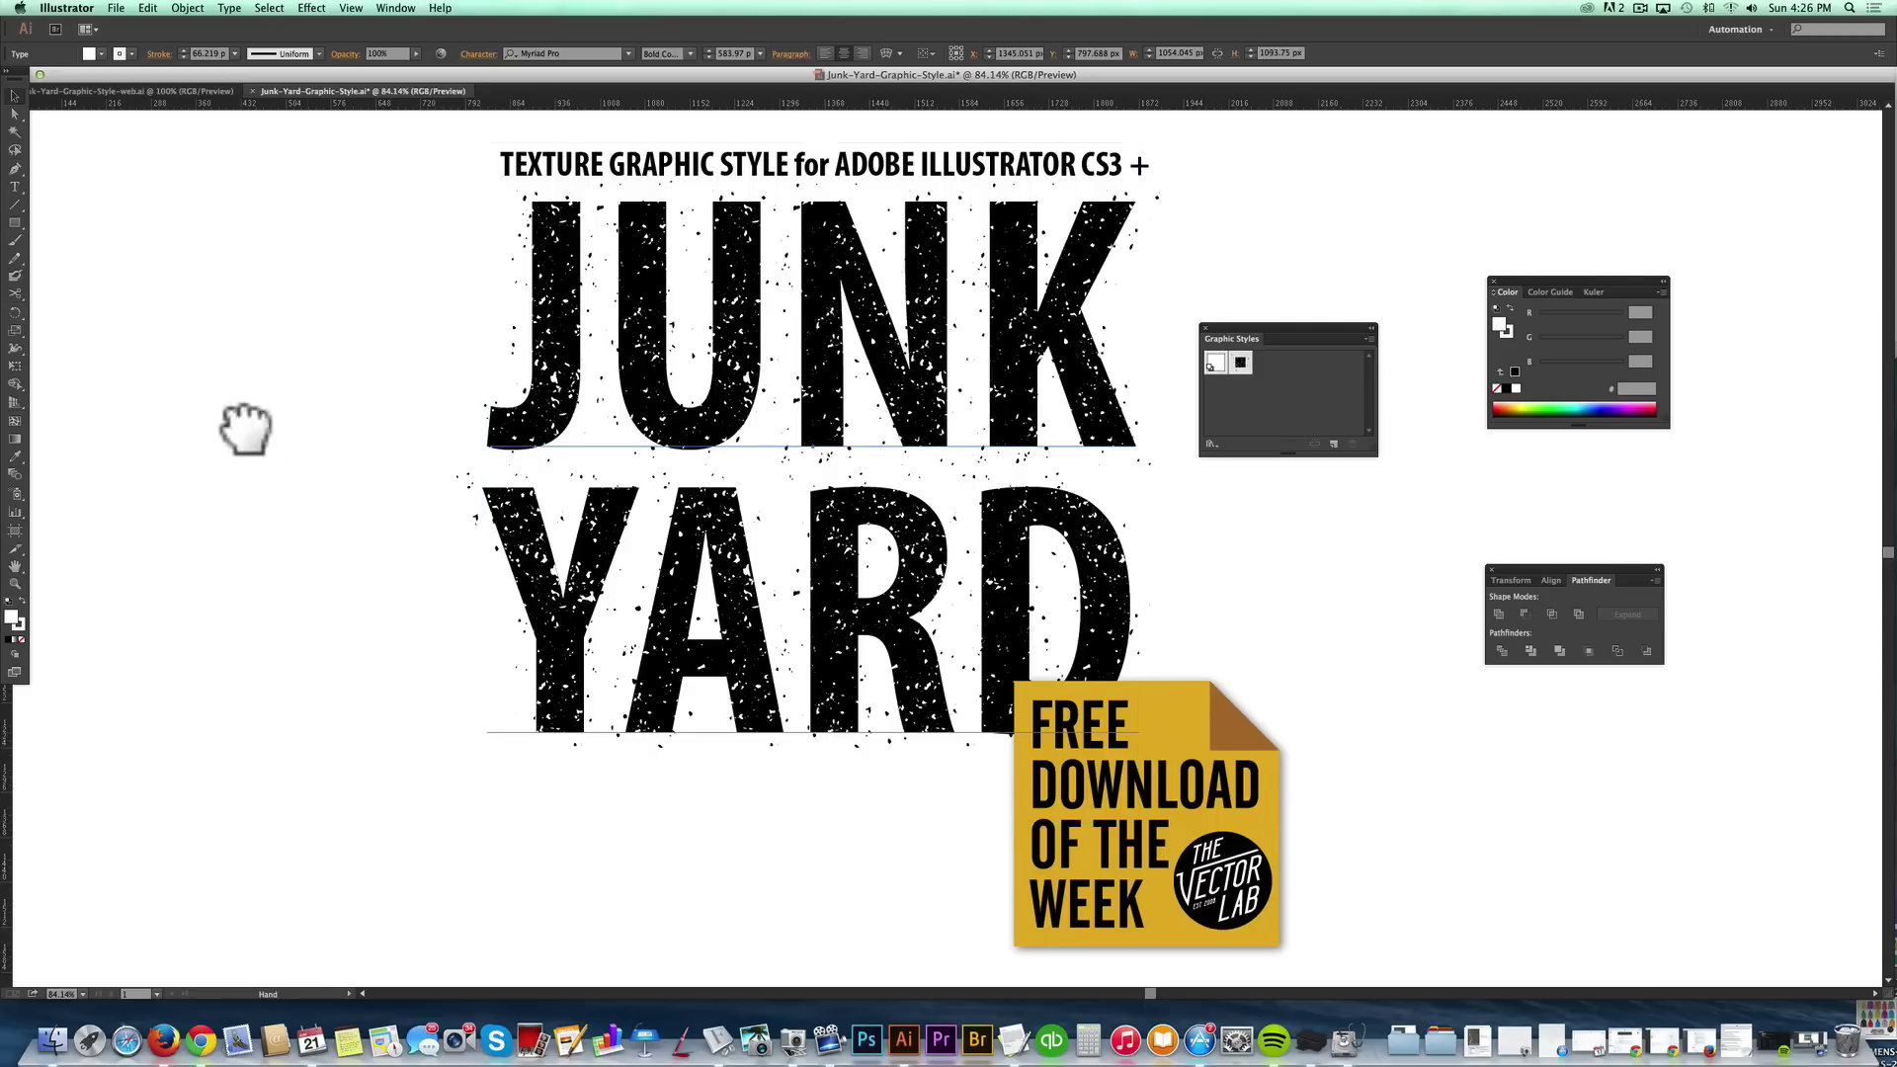
pyautogui.moveTo(246, 427); pyautogui.dragTo(991, 467)
pyautogui.moveTo(1362, 551); pyautogui.dragTo(498, 588)
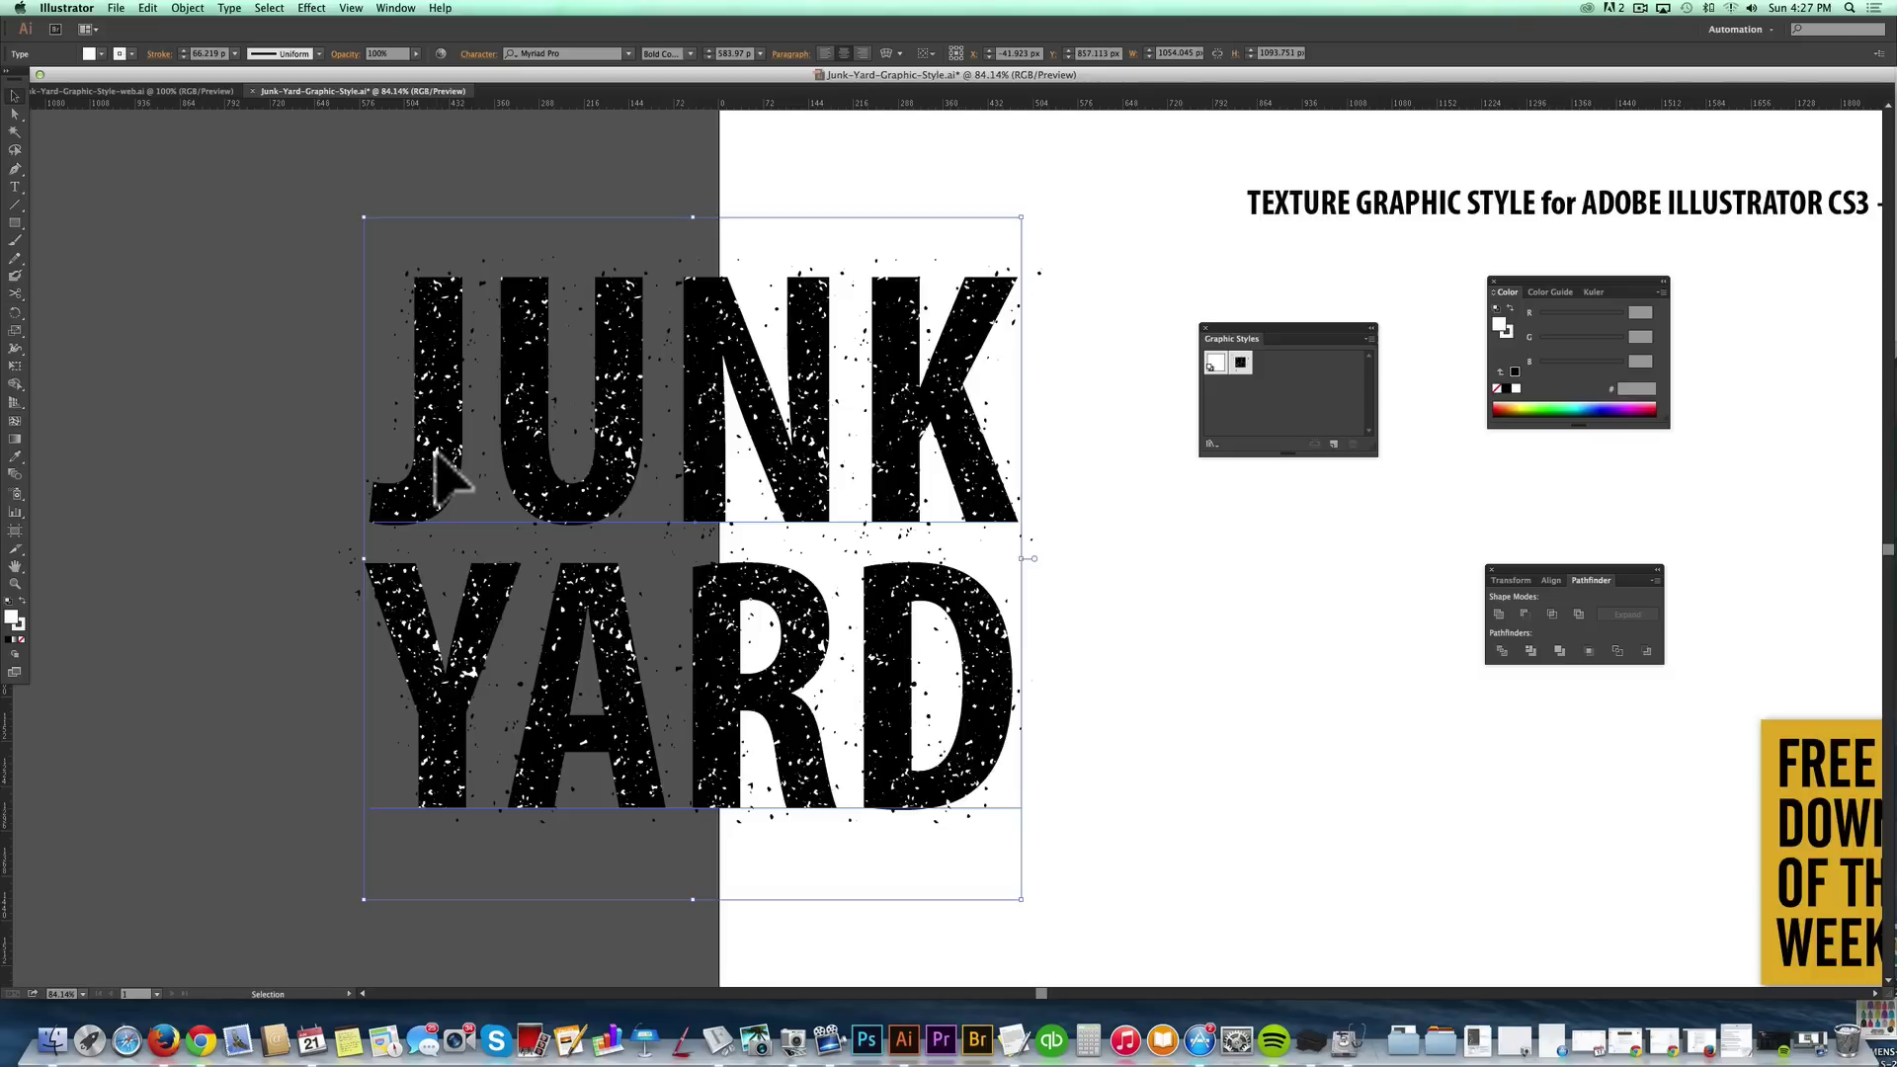
pyautogui.hscroll(4, 491, 471)
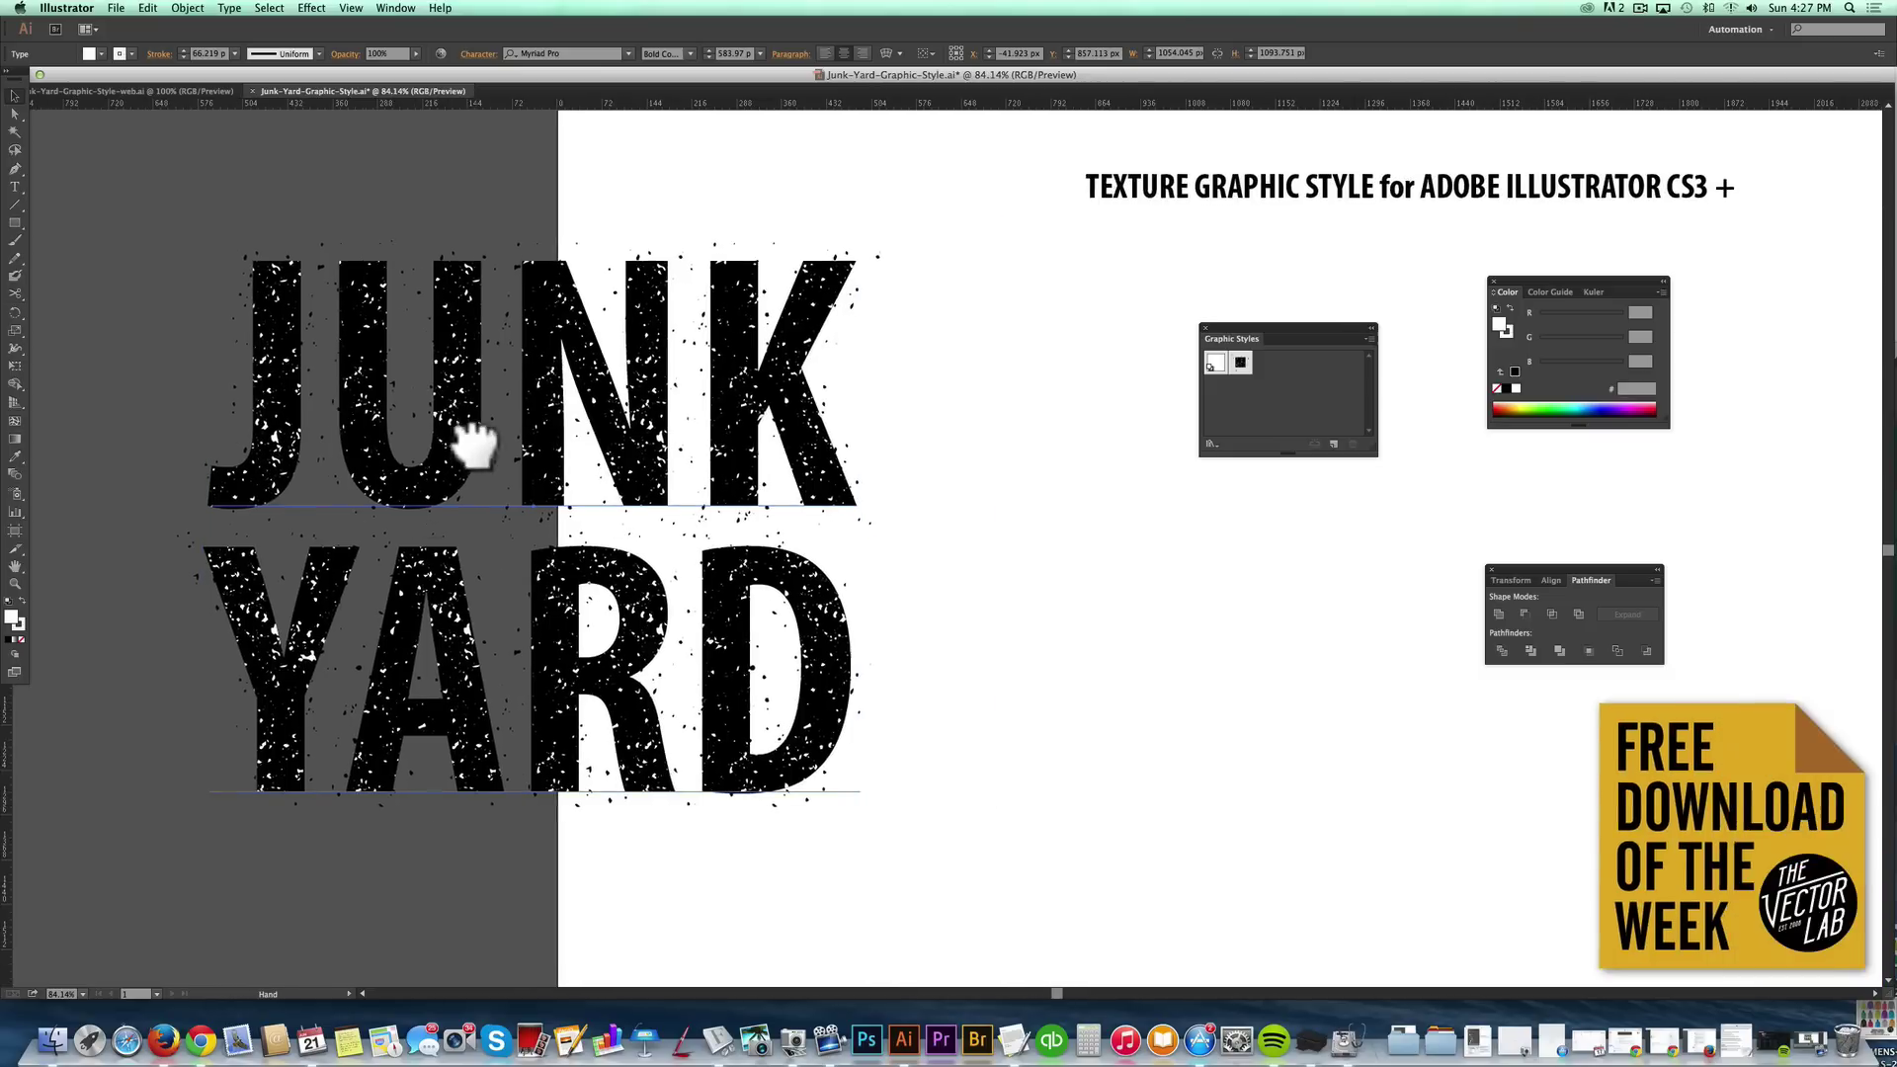
pyautogui.moveTo(474, 440); pyautogui.dragTo(968, 473)
pyautogui.click(605, 413)
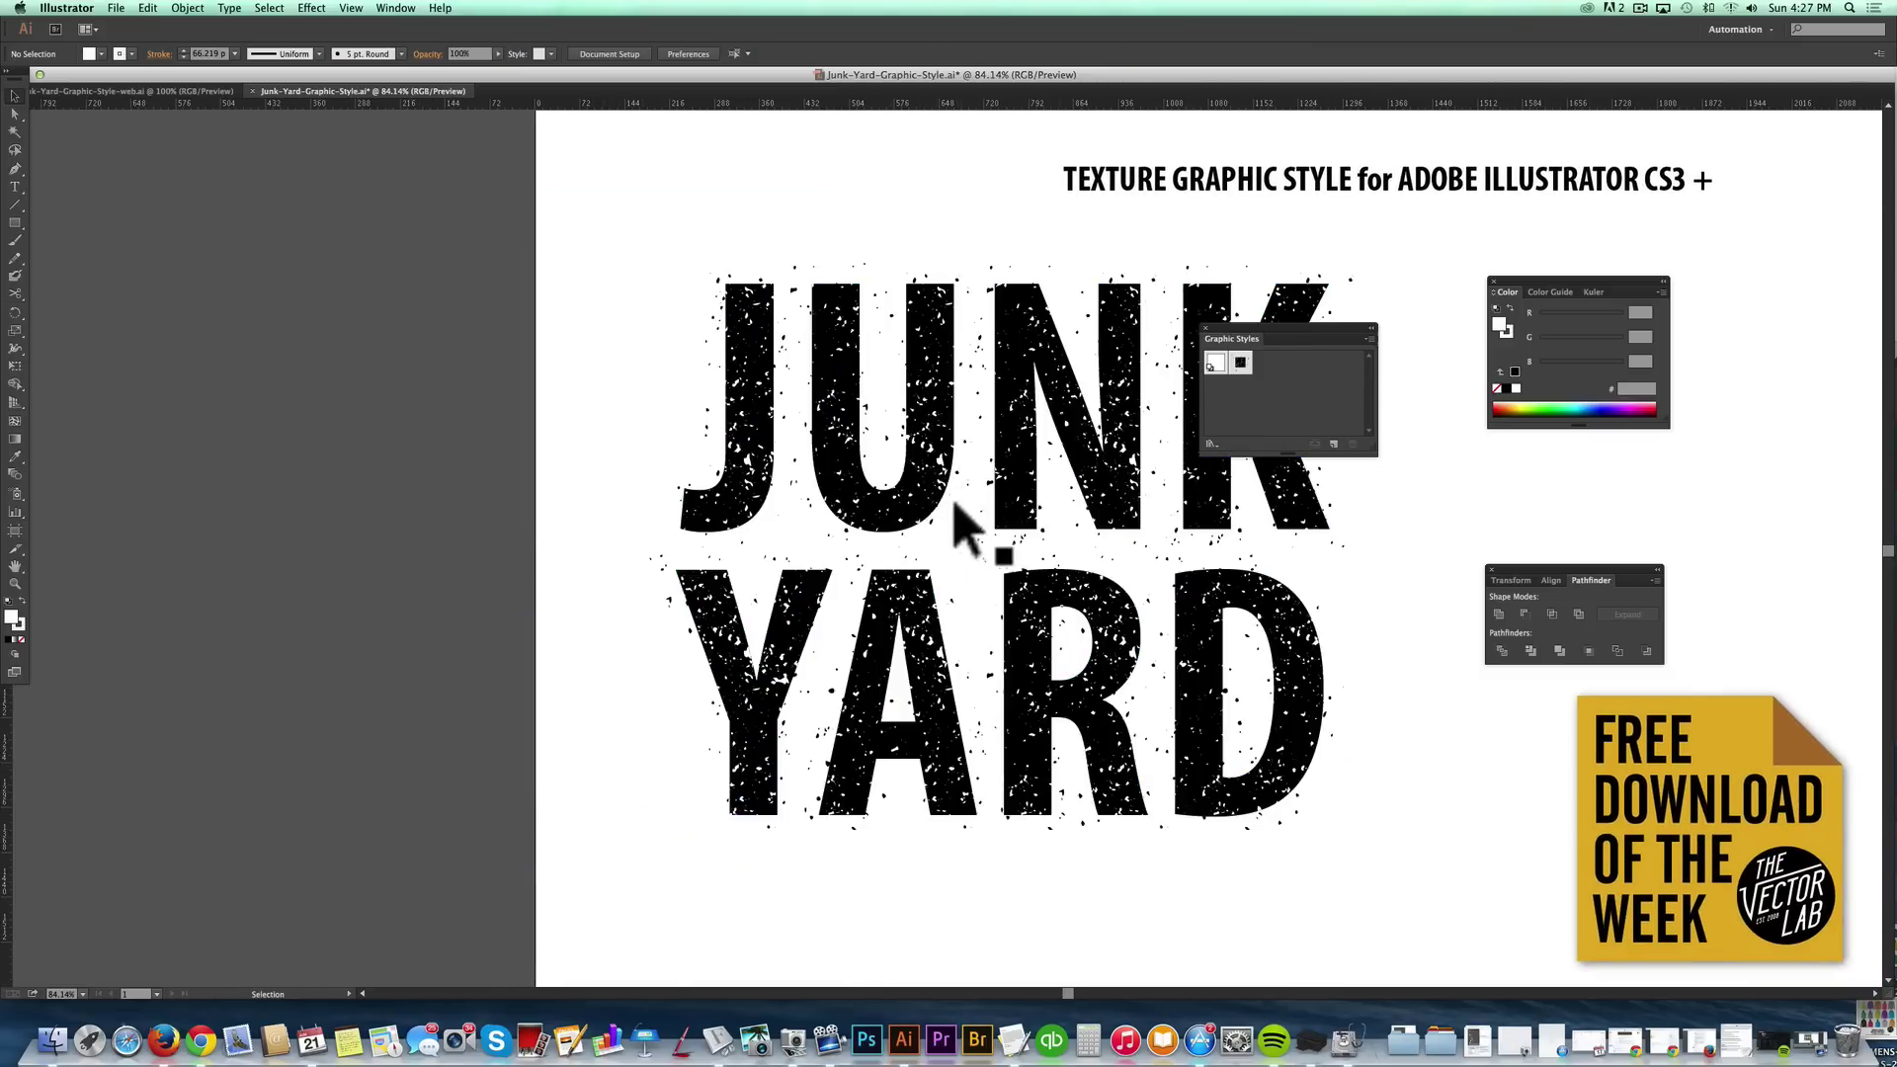
pyautogui.moveTo(627, 405); pyautogui.dragTo(1364, 698)
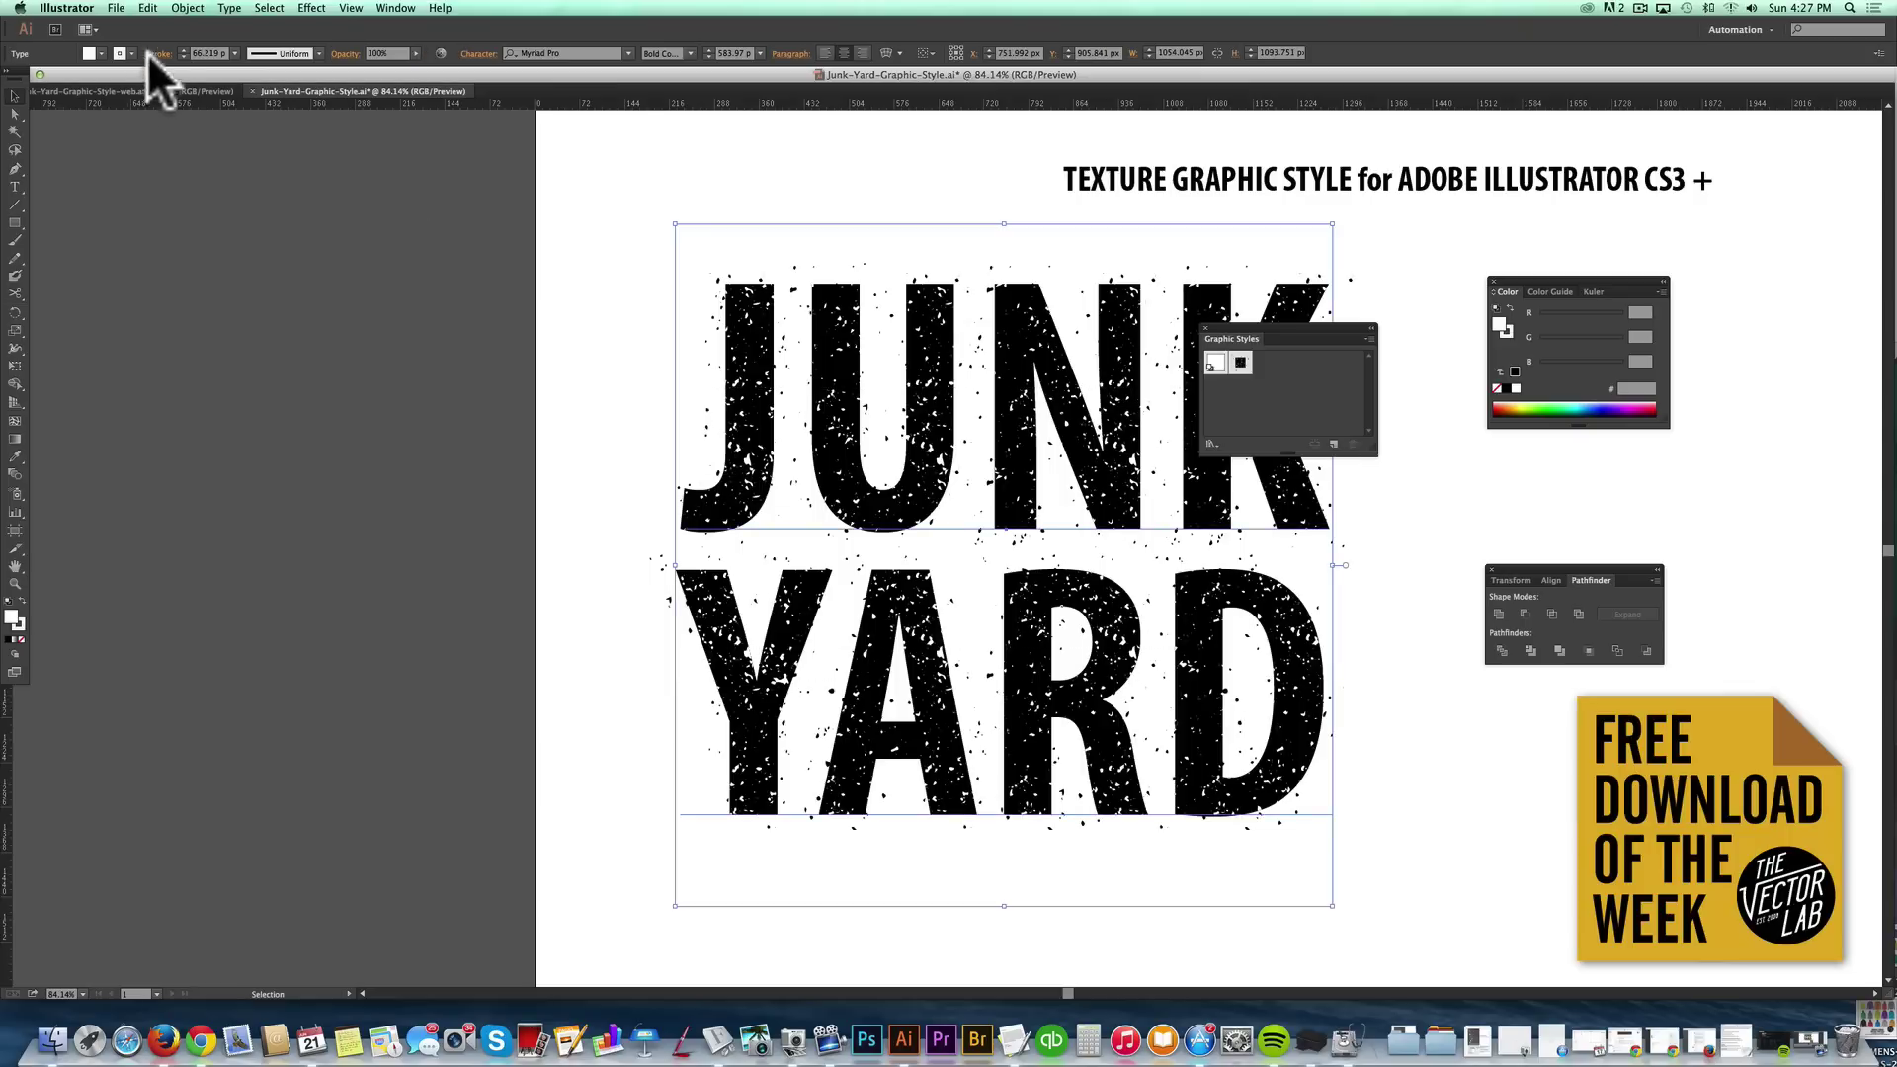
# Apply Object > Expand Appearance to the JUNK YARD text, then Expand it.
pyautogui.click(188, 8)
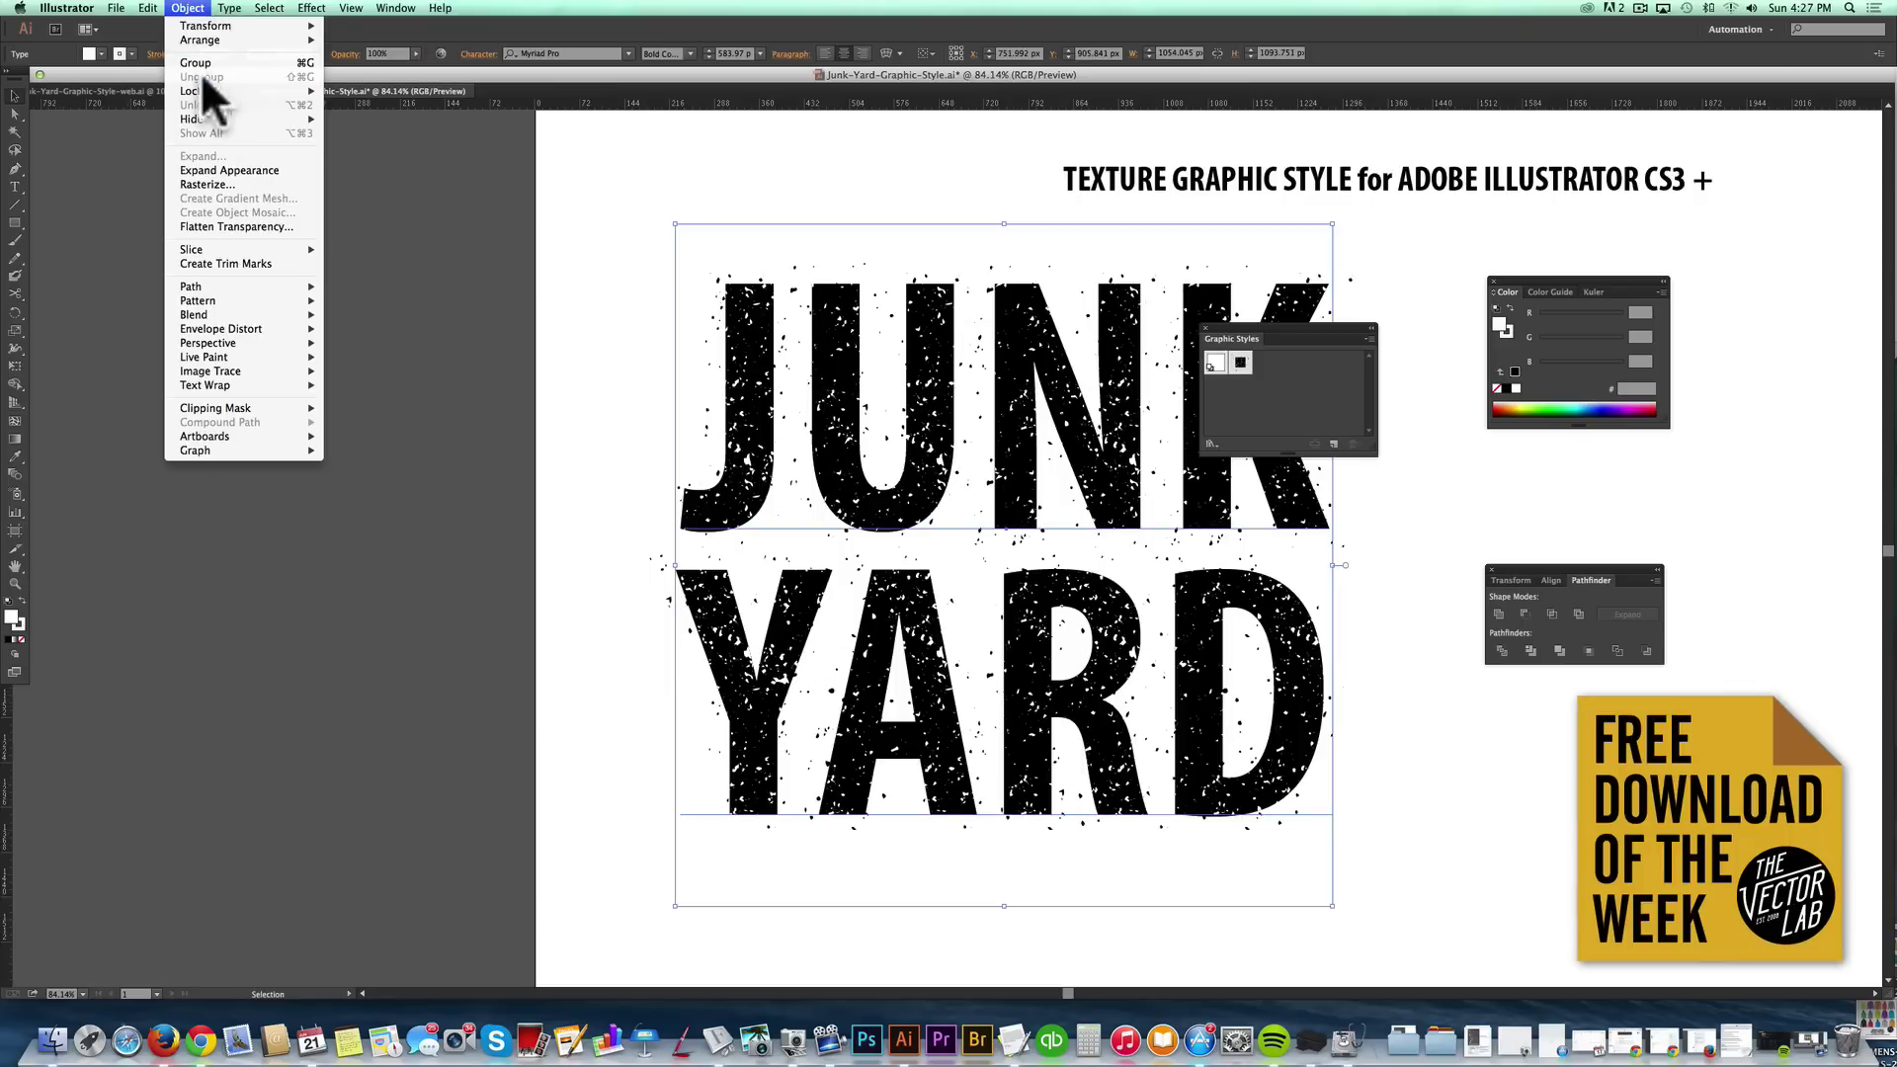
pyautogui.click(211, 164)
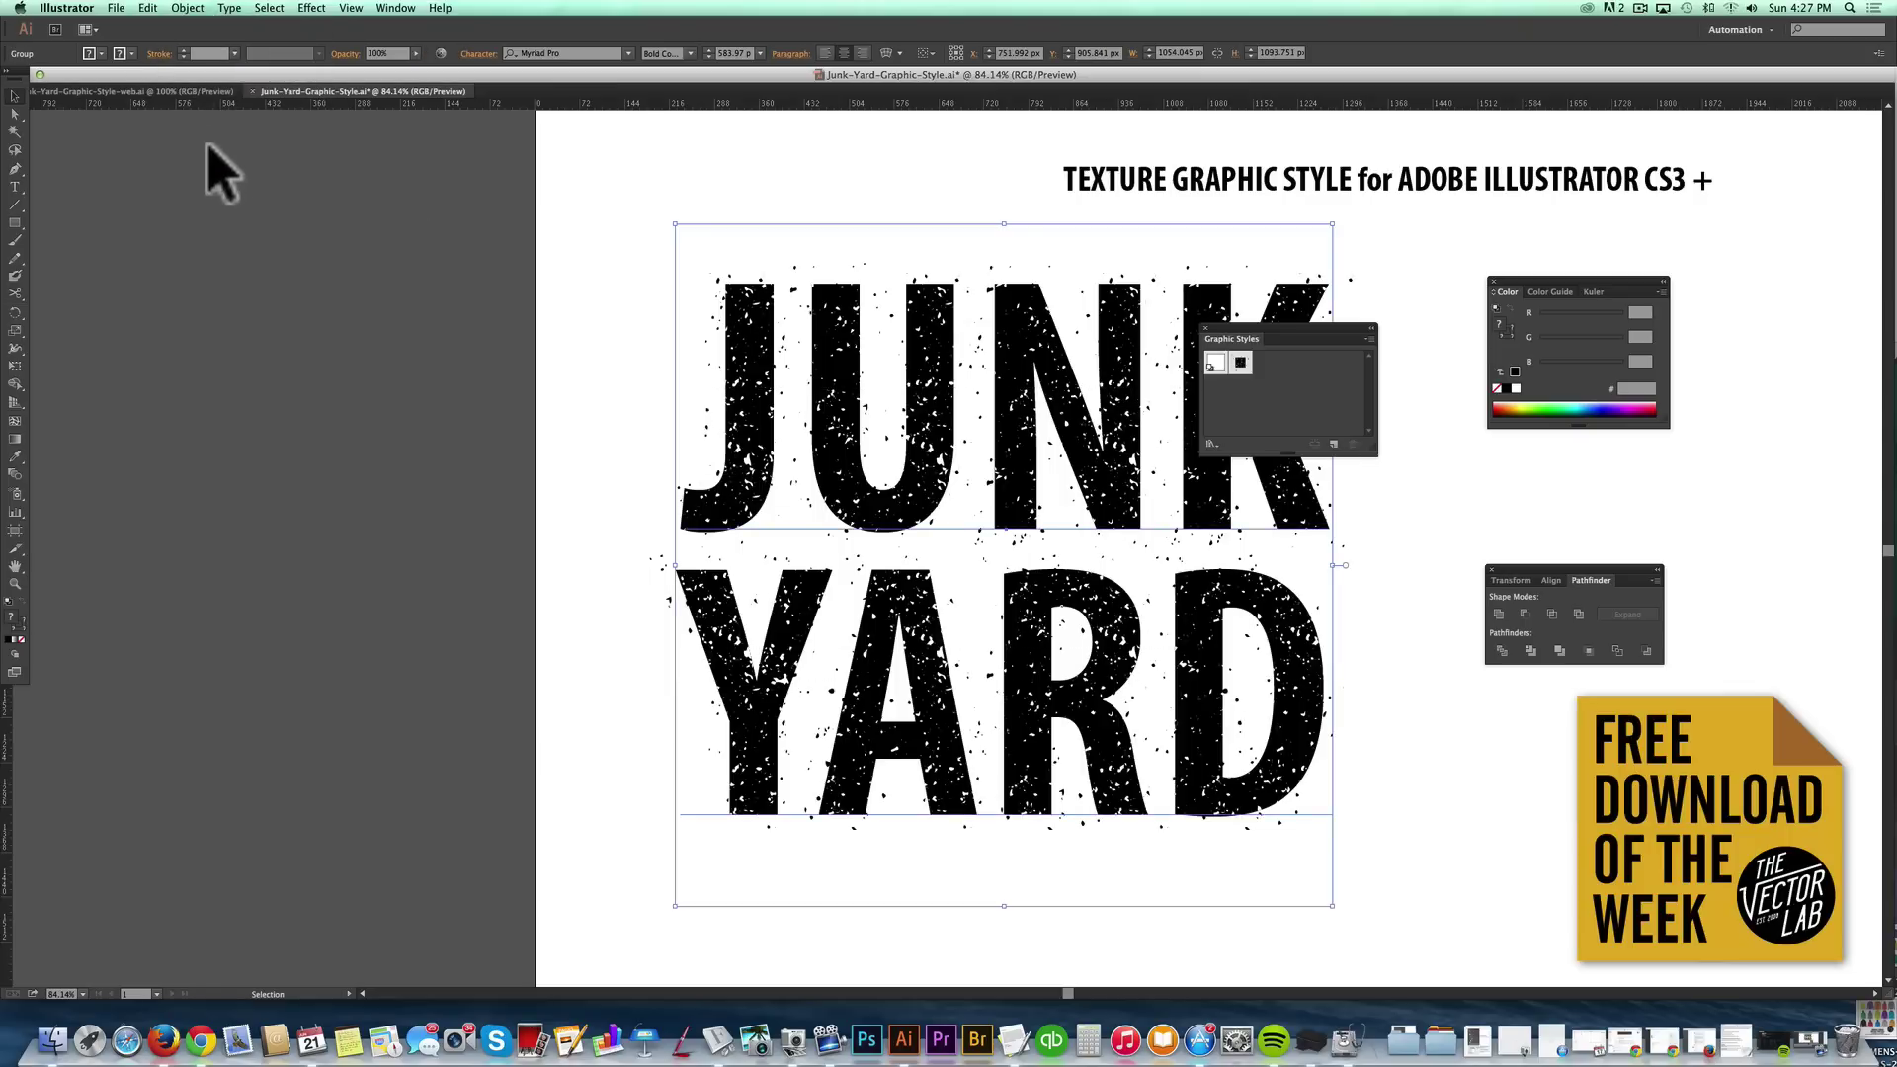
pyautogui.click(195, 8)
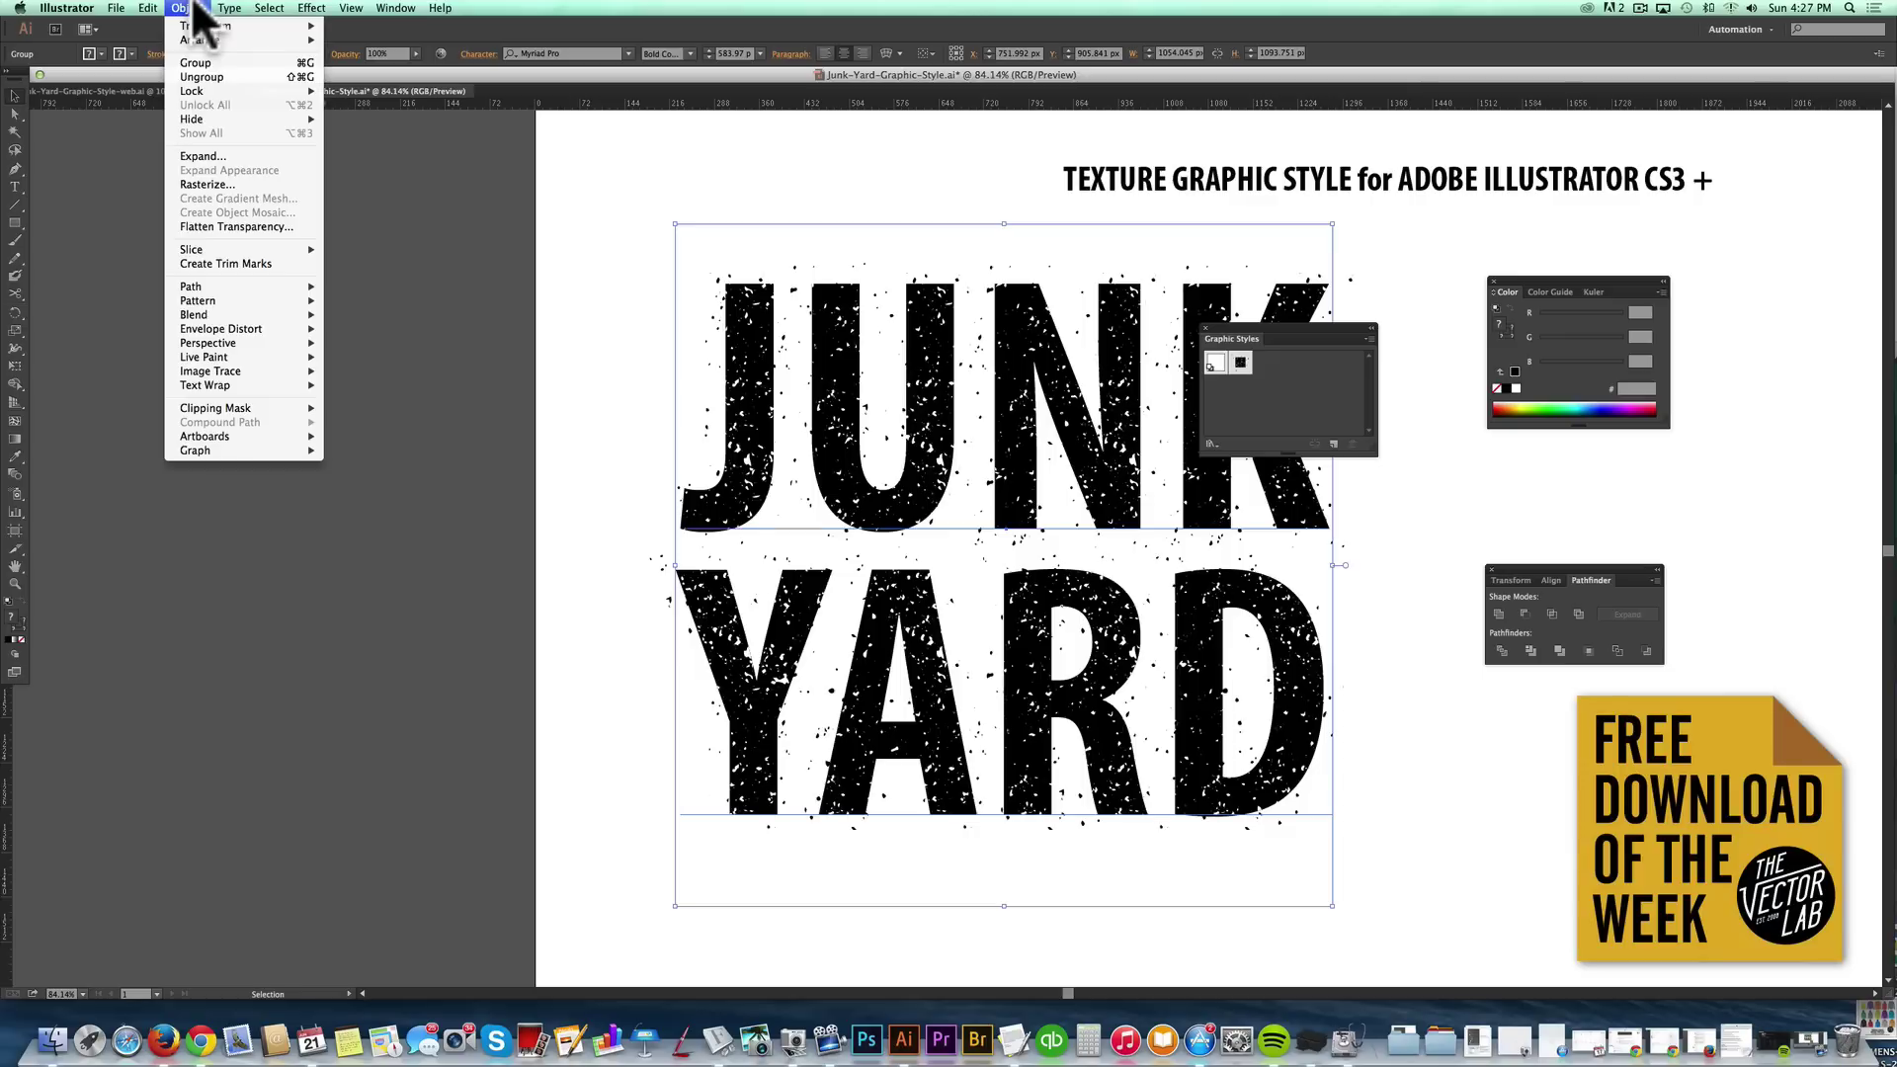
pyautogui.click(202, 151)
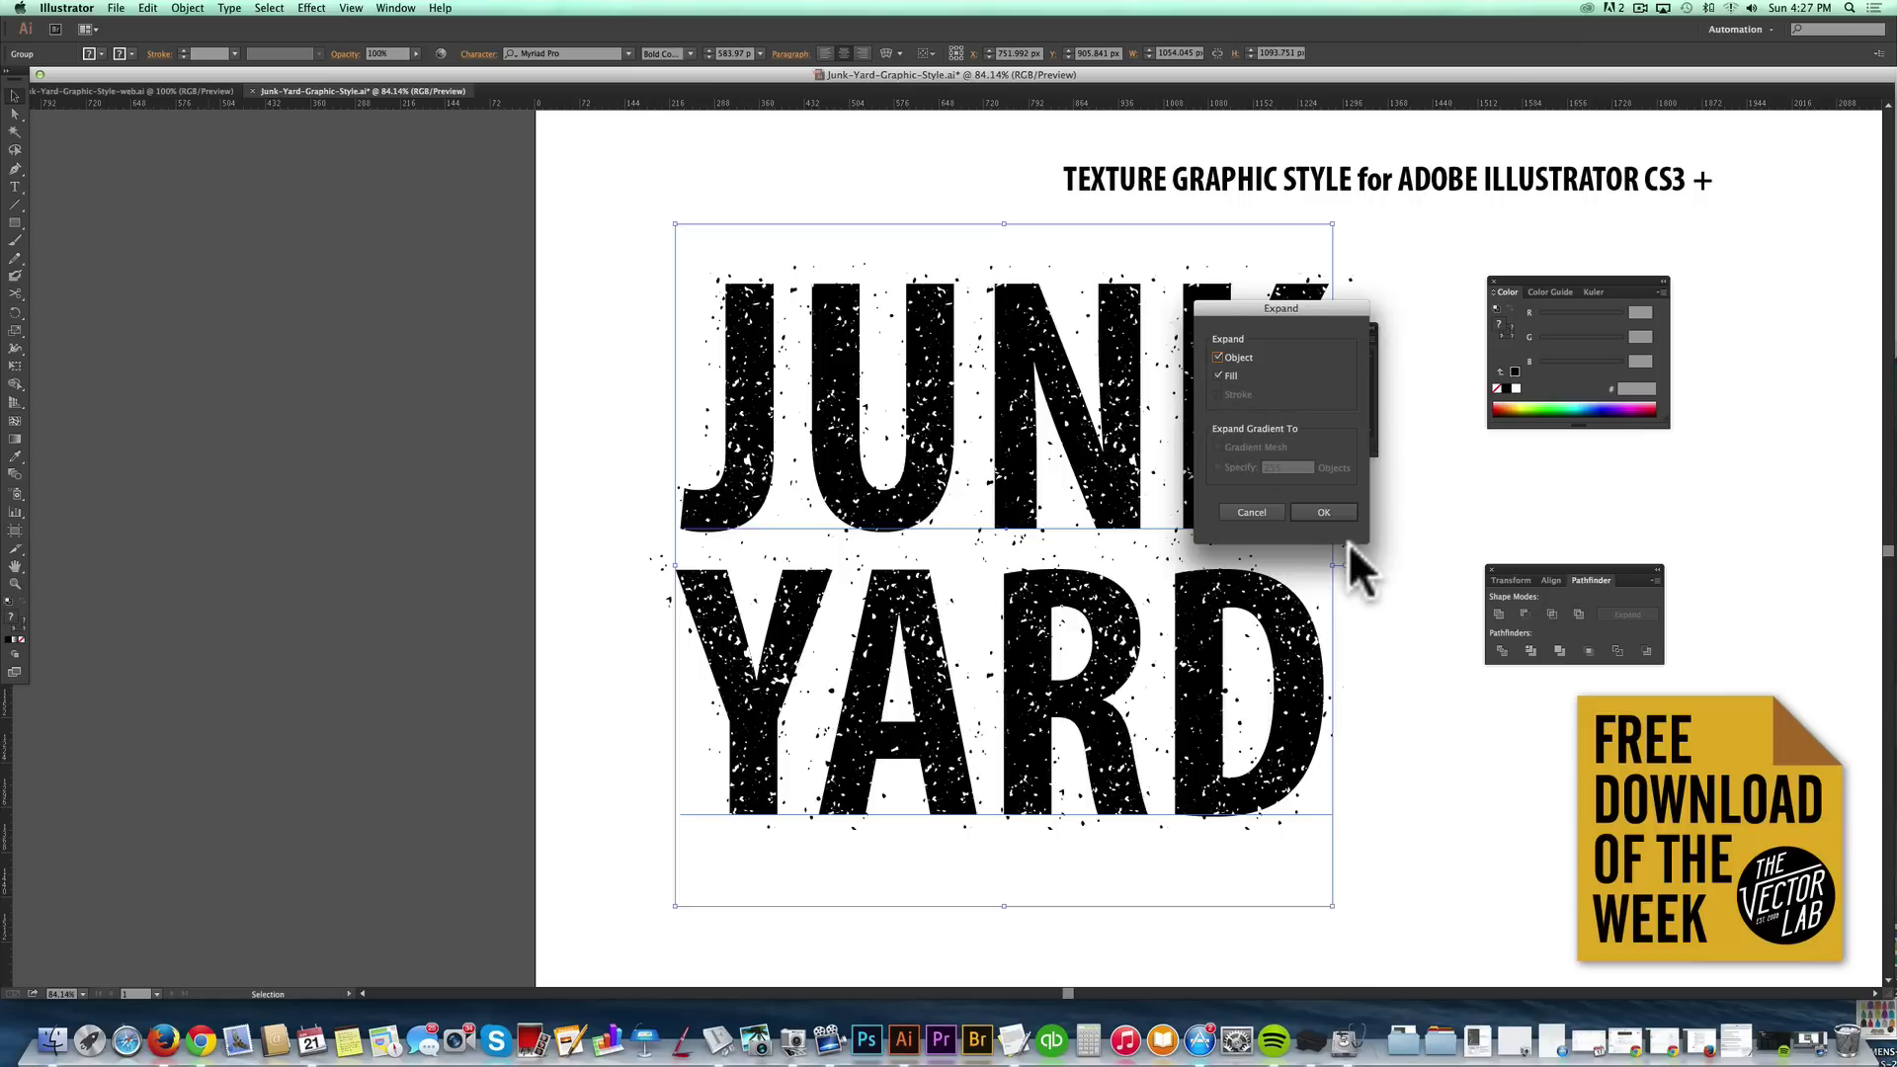
pyautogui.click(1324, 512)
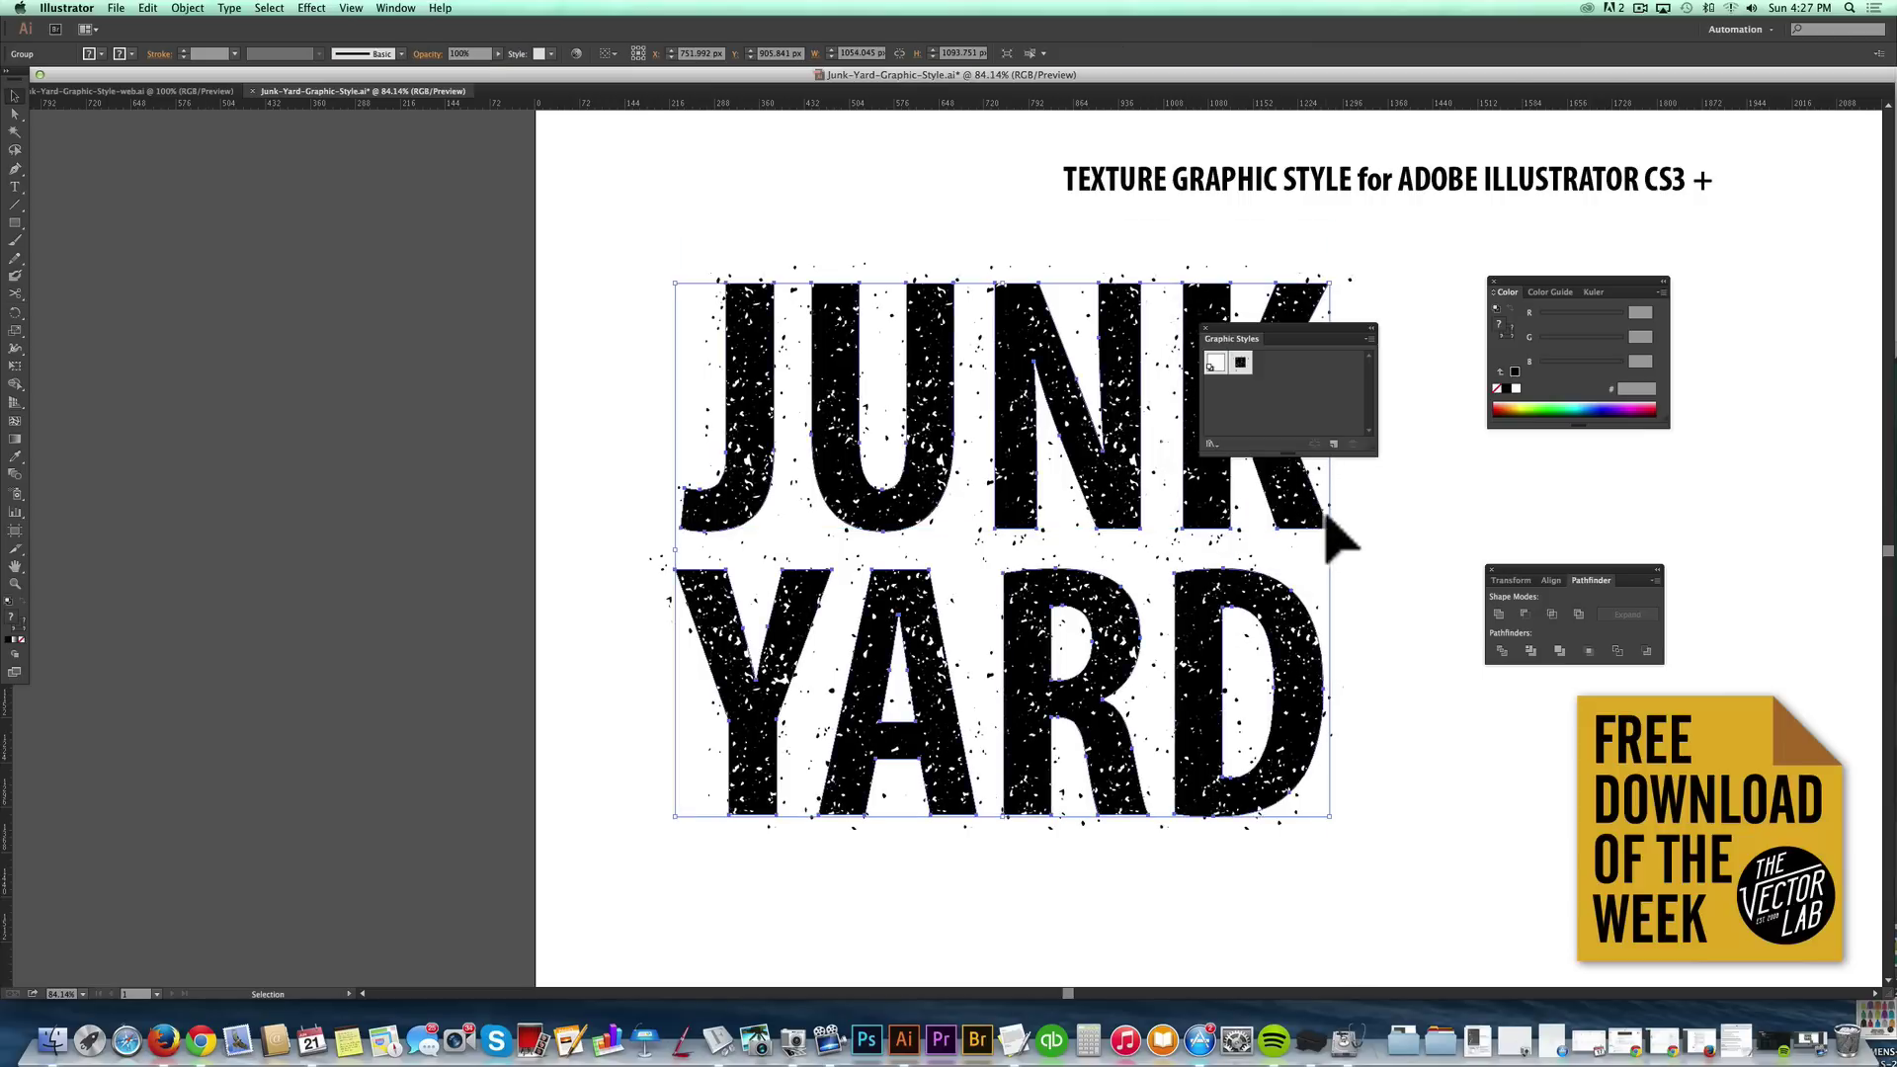
# Run Object > Expand twice more to turn the remaining fill, stroke and style into shapes.
pyautogui.click(188, 8)
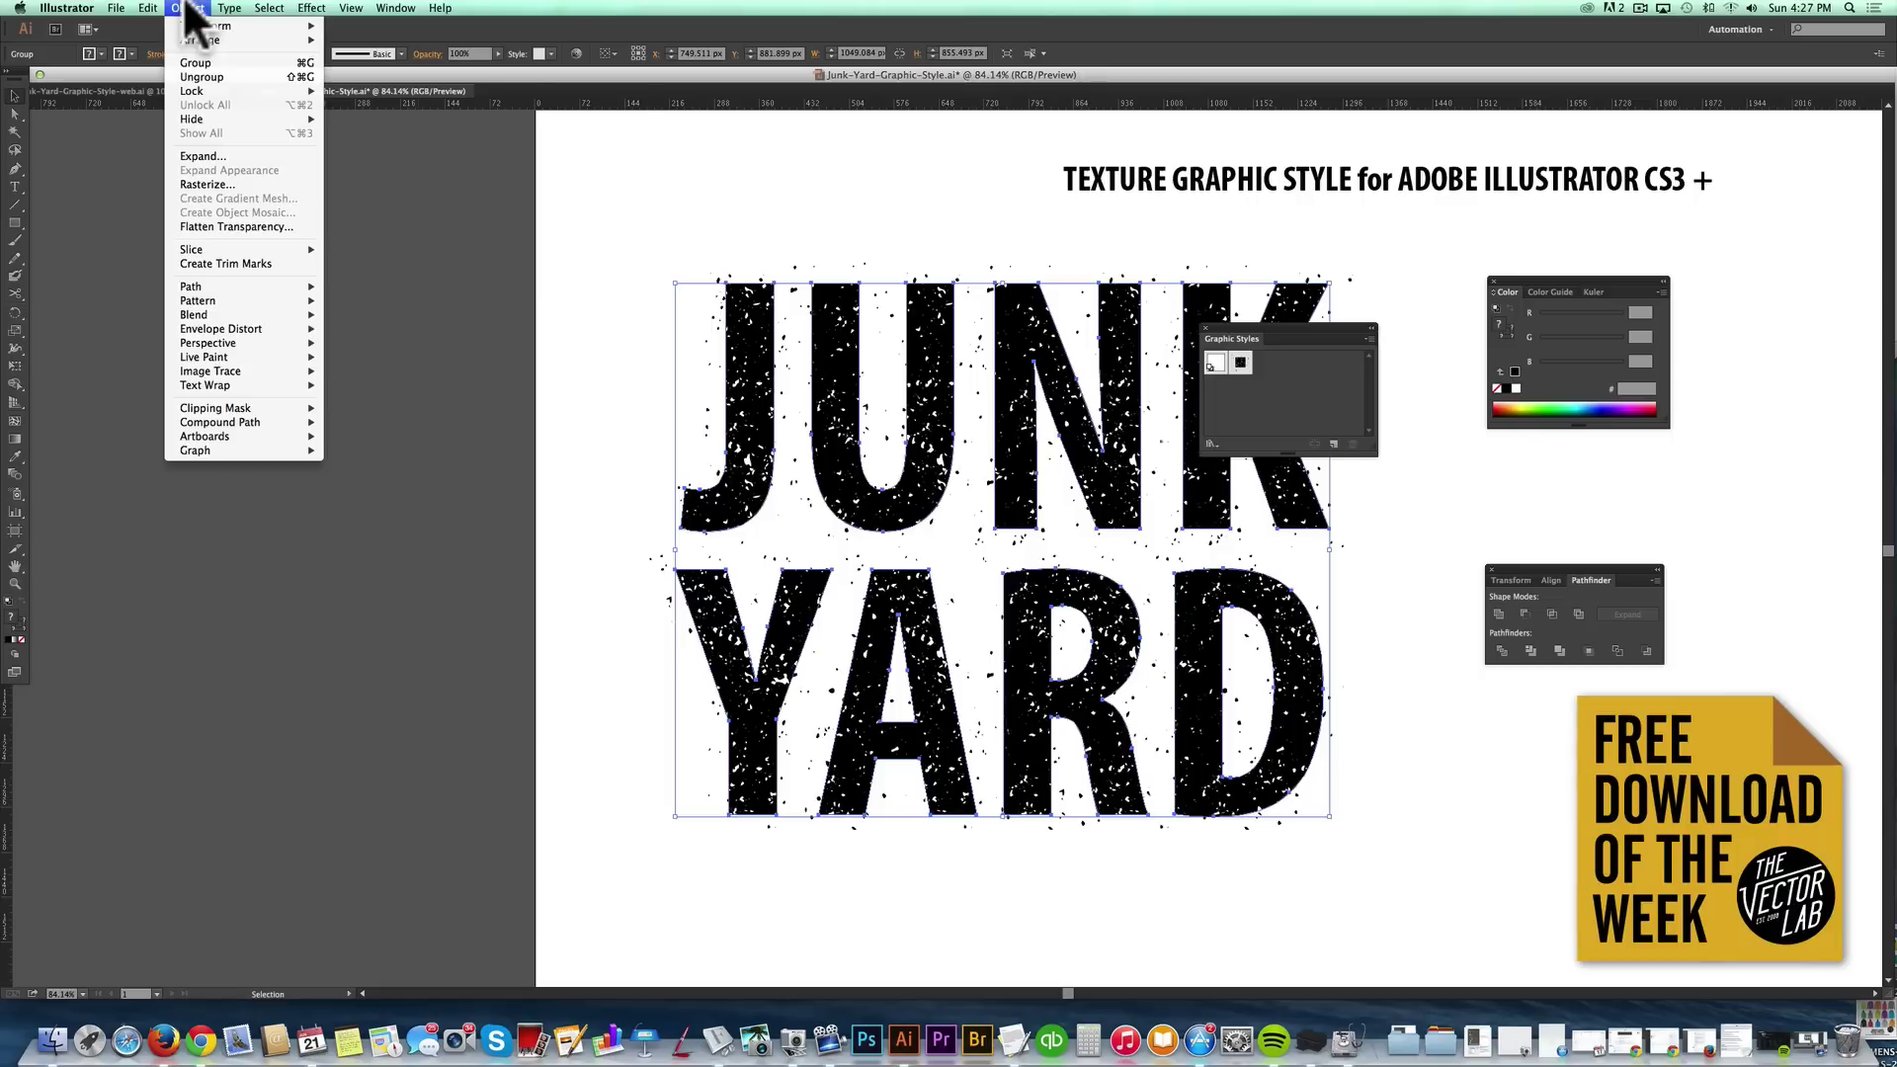
pyautogui.click(196, 156)
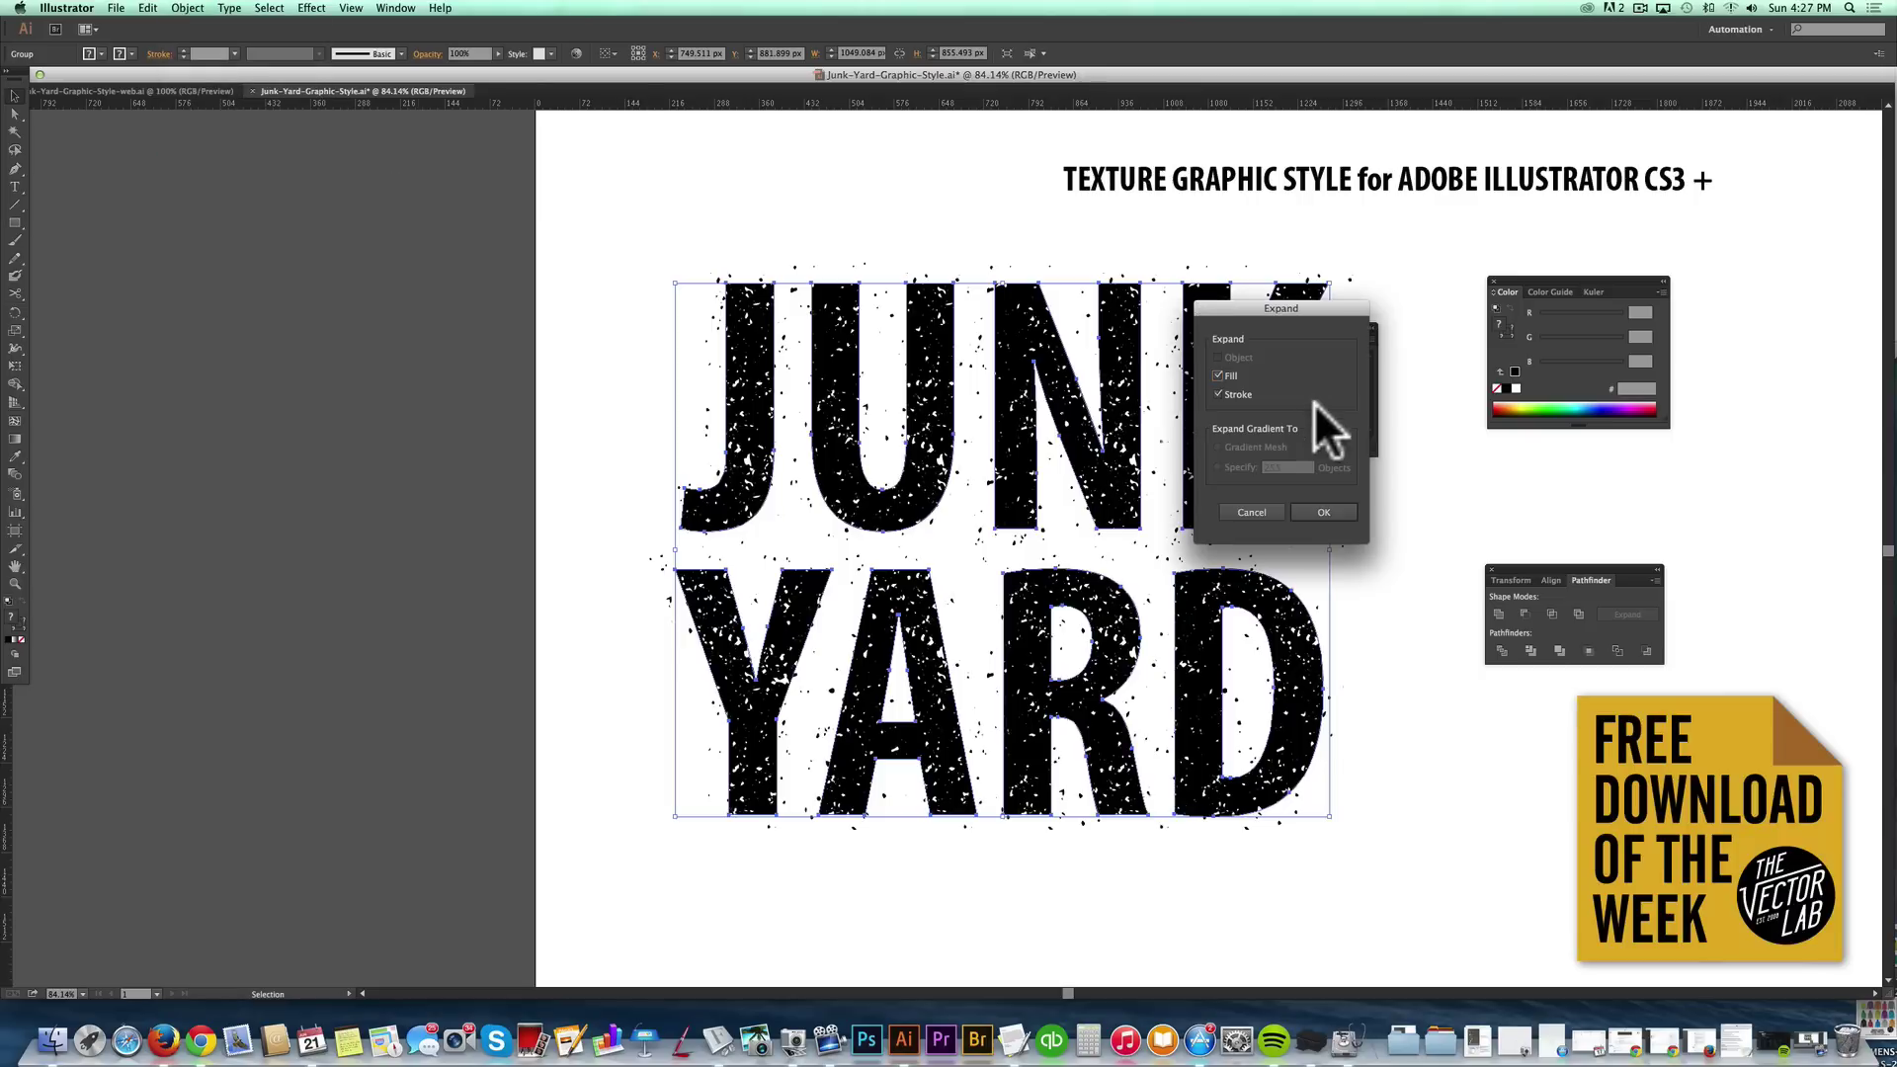
pyautogui.click(1310, 507)
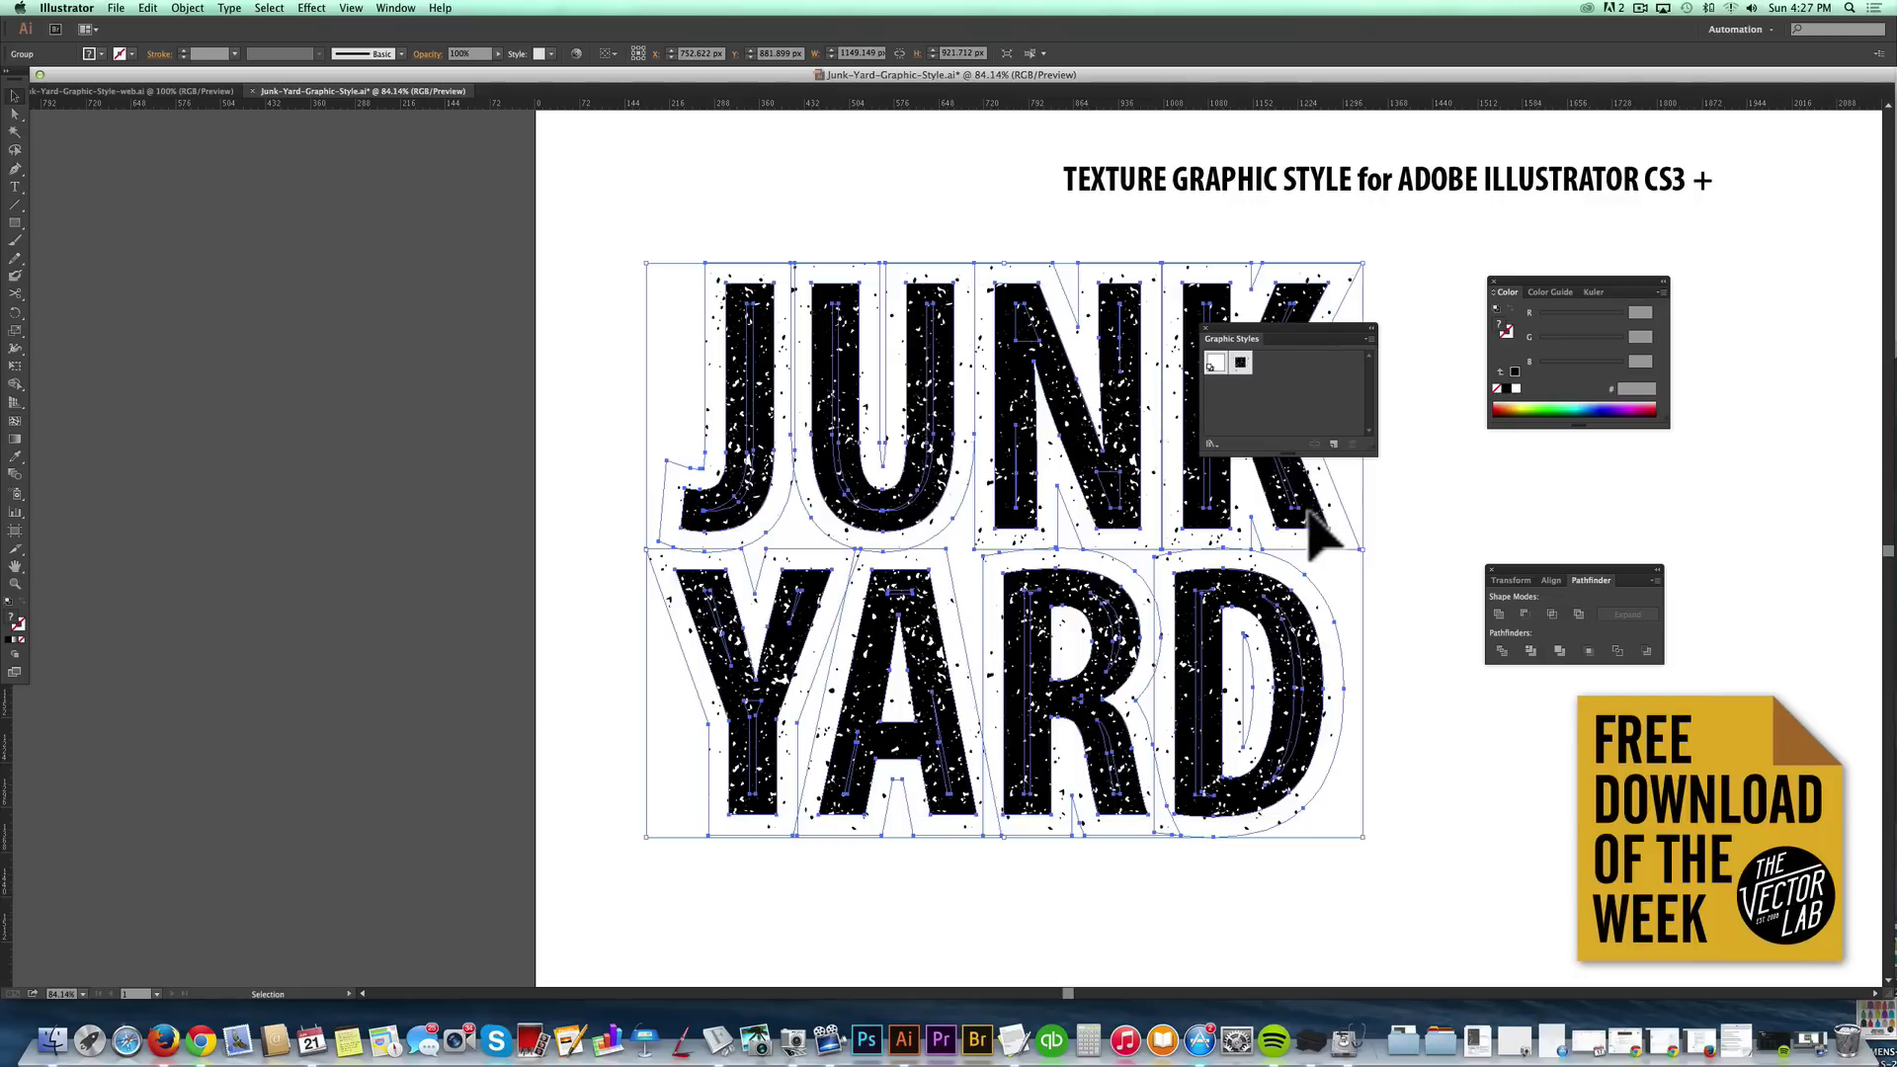
pyautogui.click(187, 8)
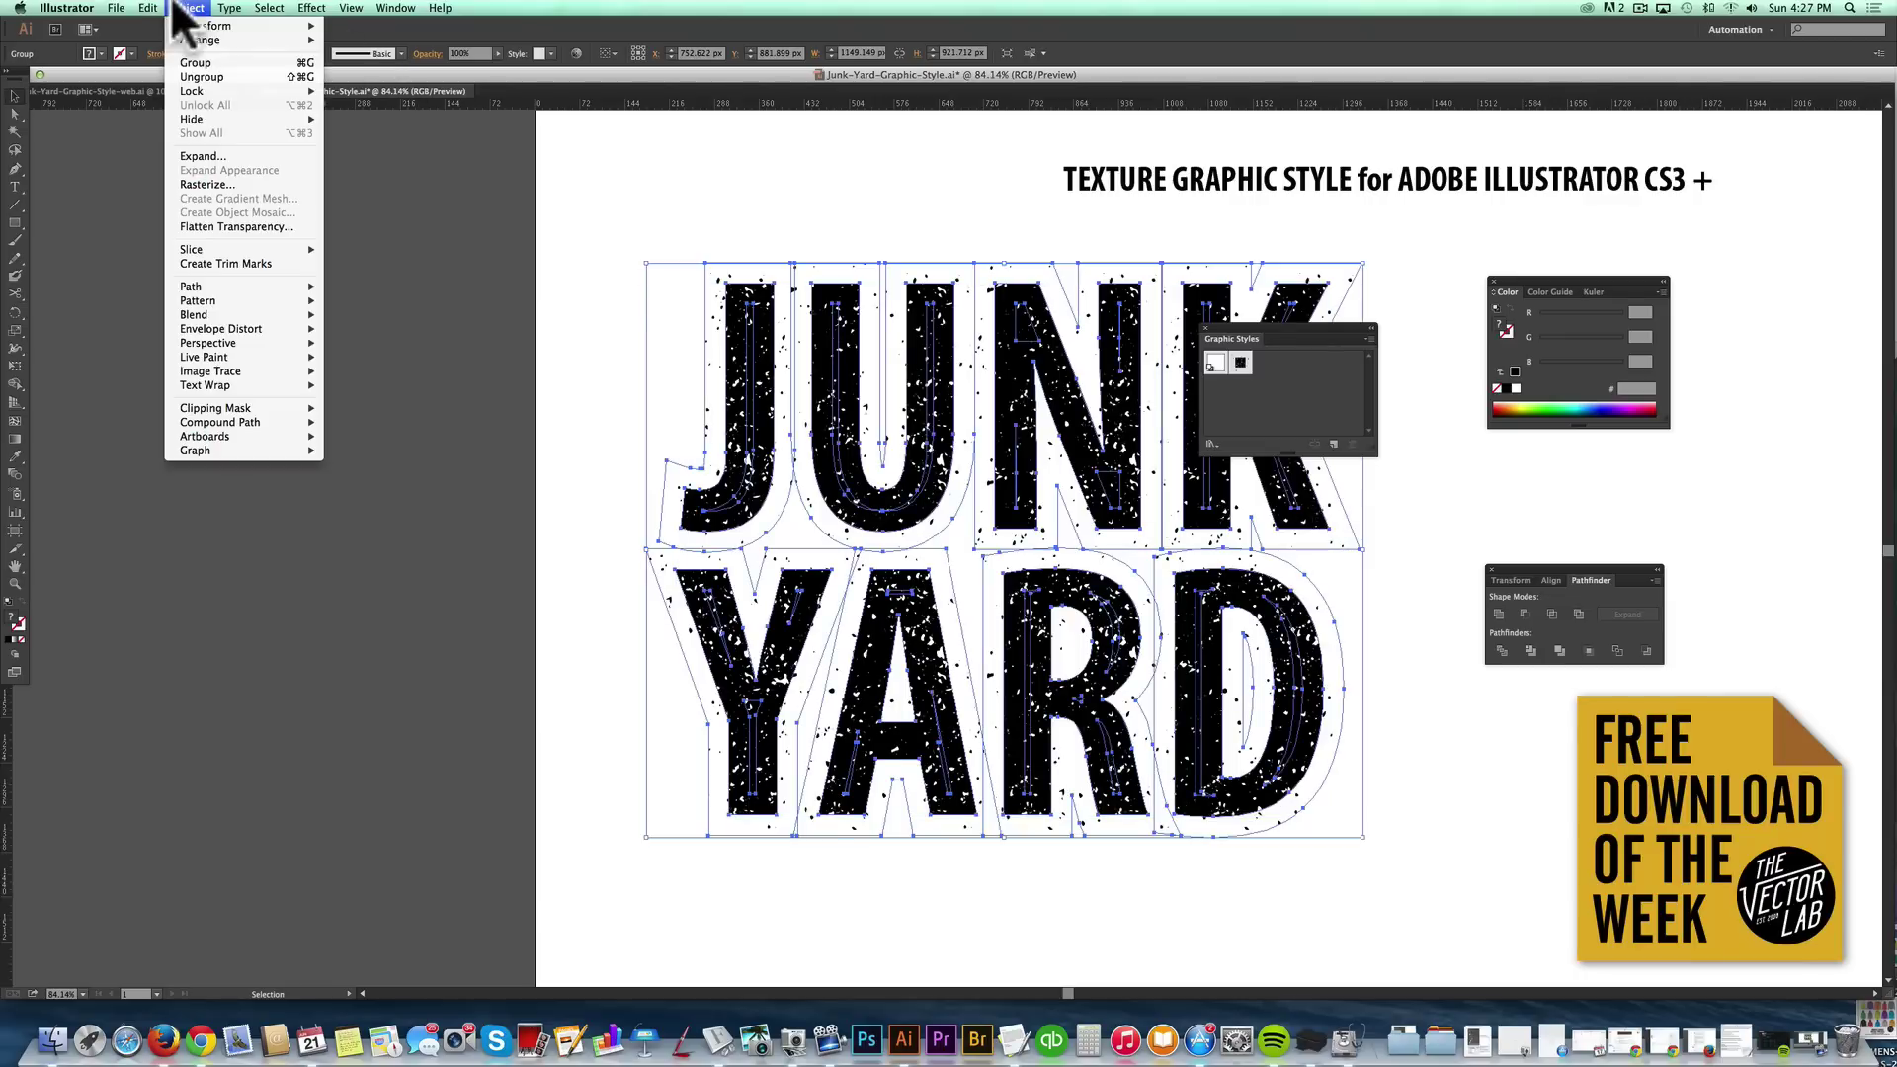
pyautogui.click(241, 156)
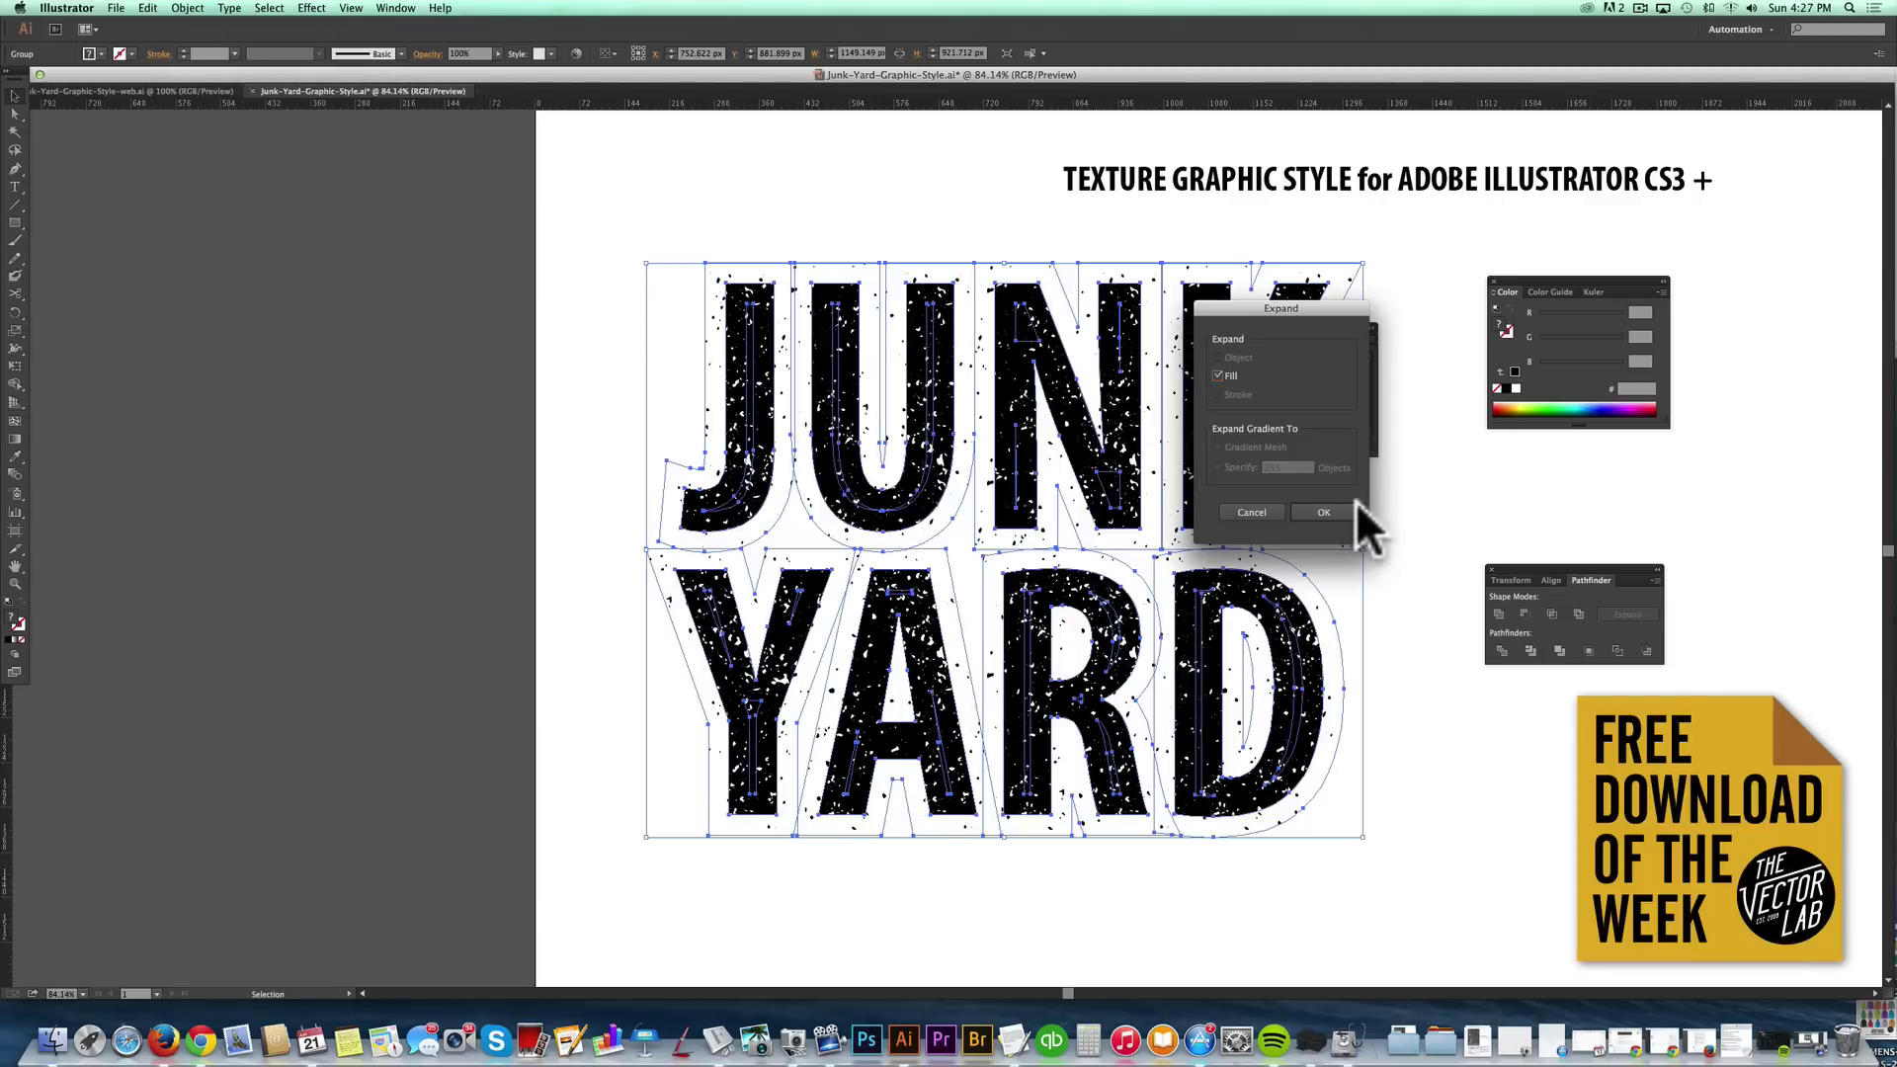
pyautogui.click(1330, 506)
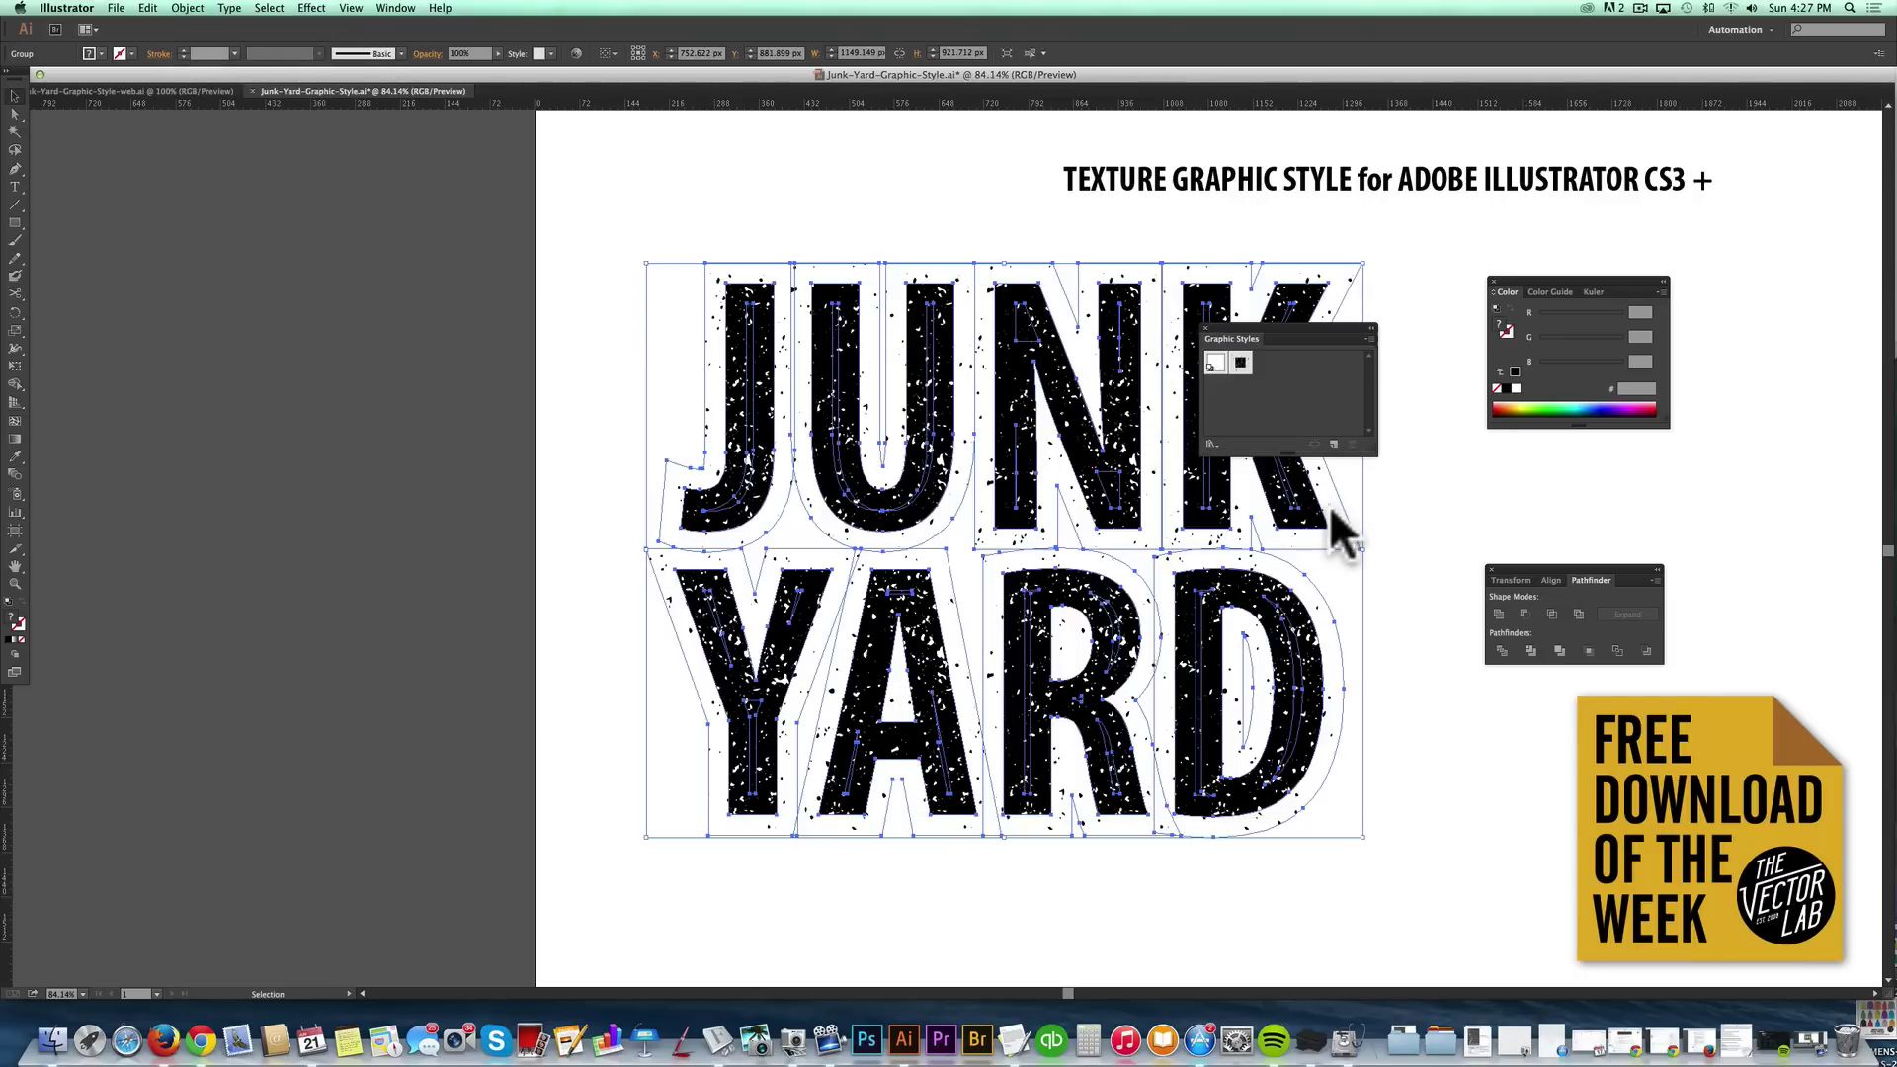
pyautogui.click(187, 8)
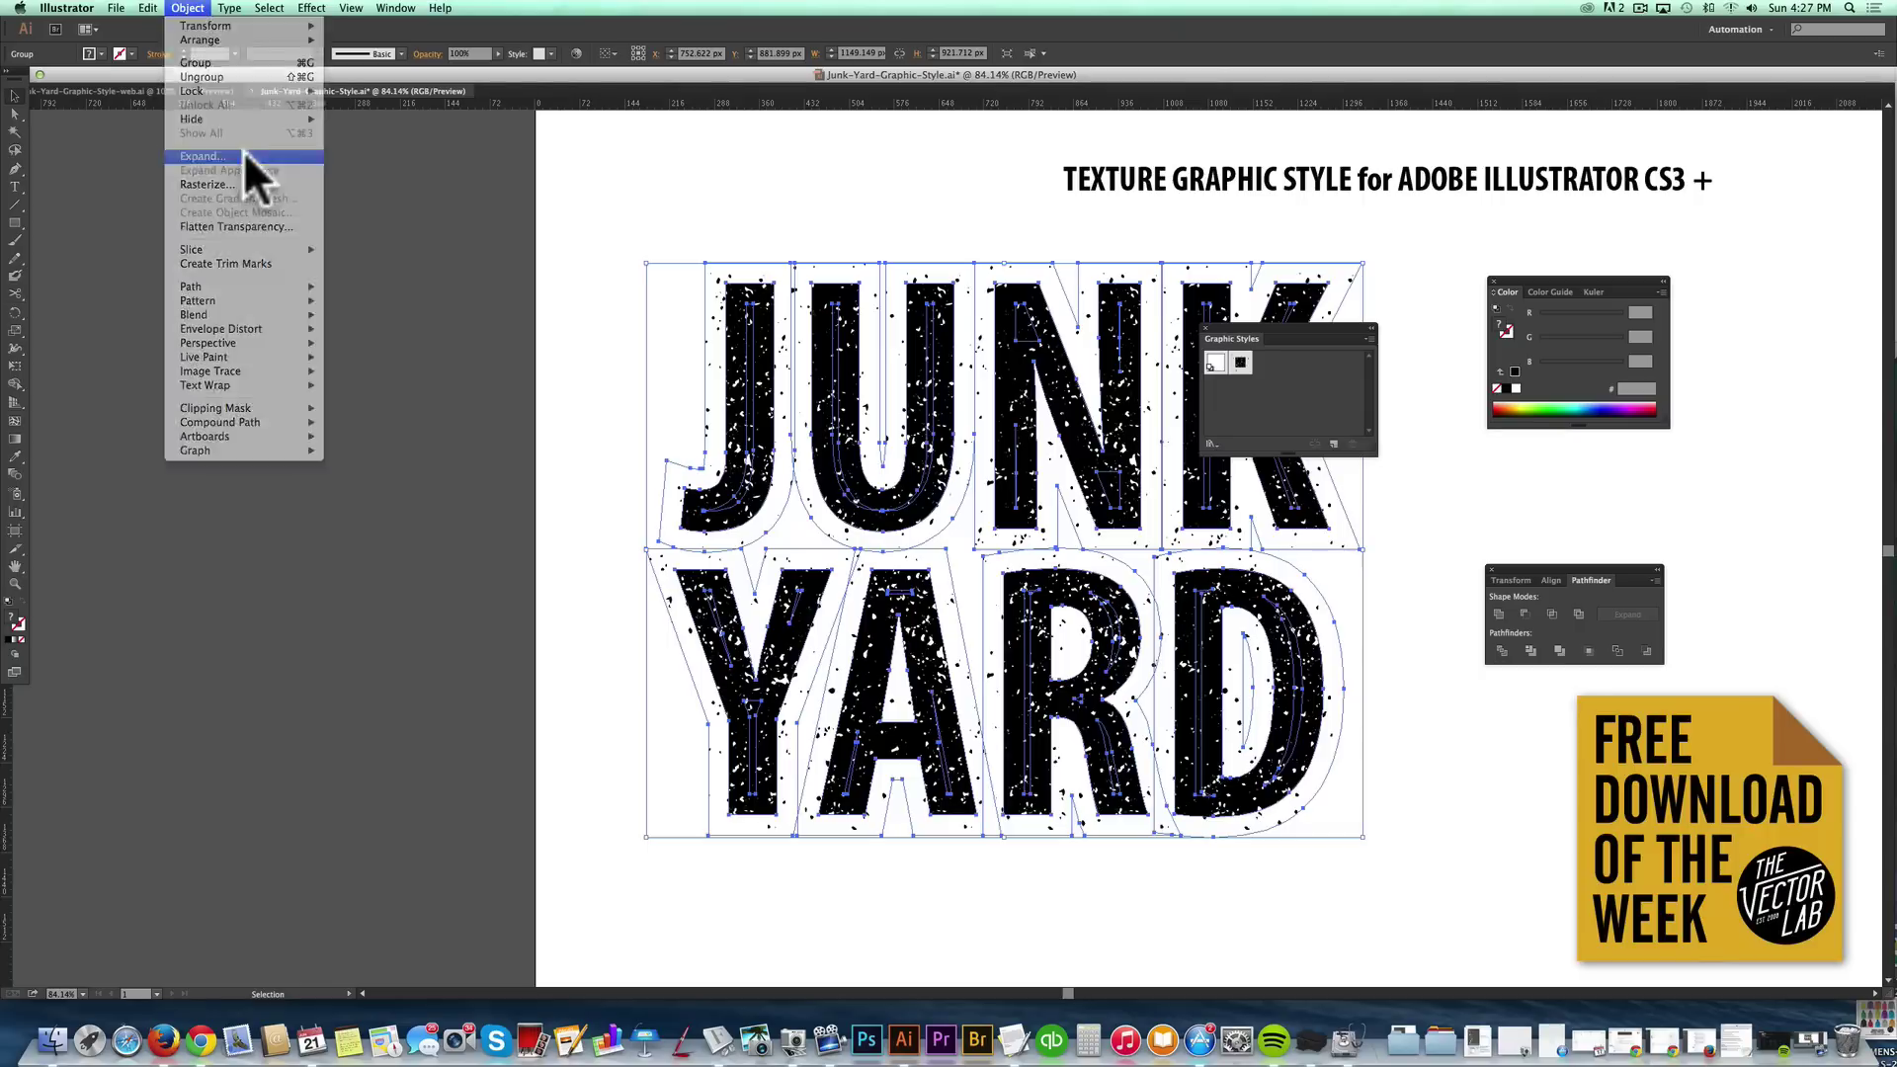
pyautogui.click(595, 297)
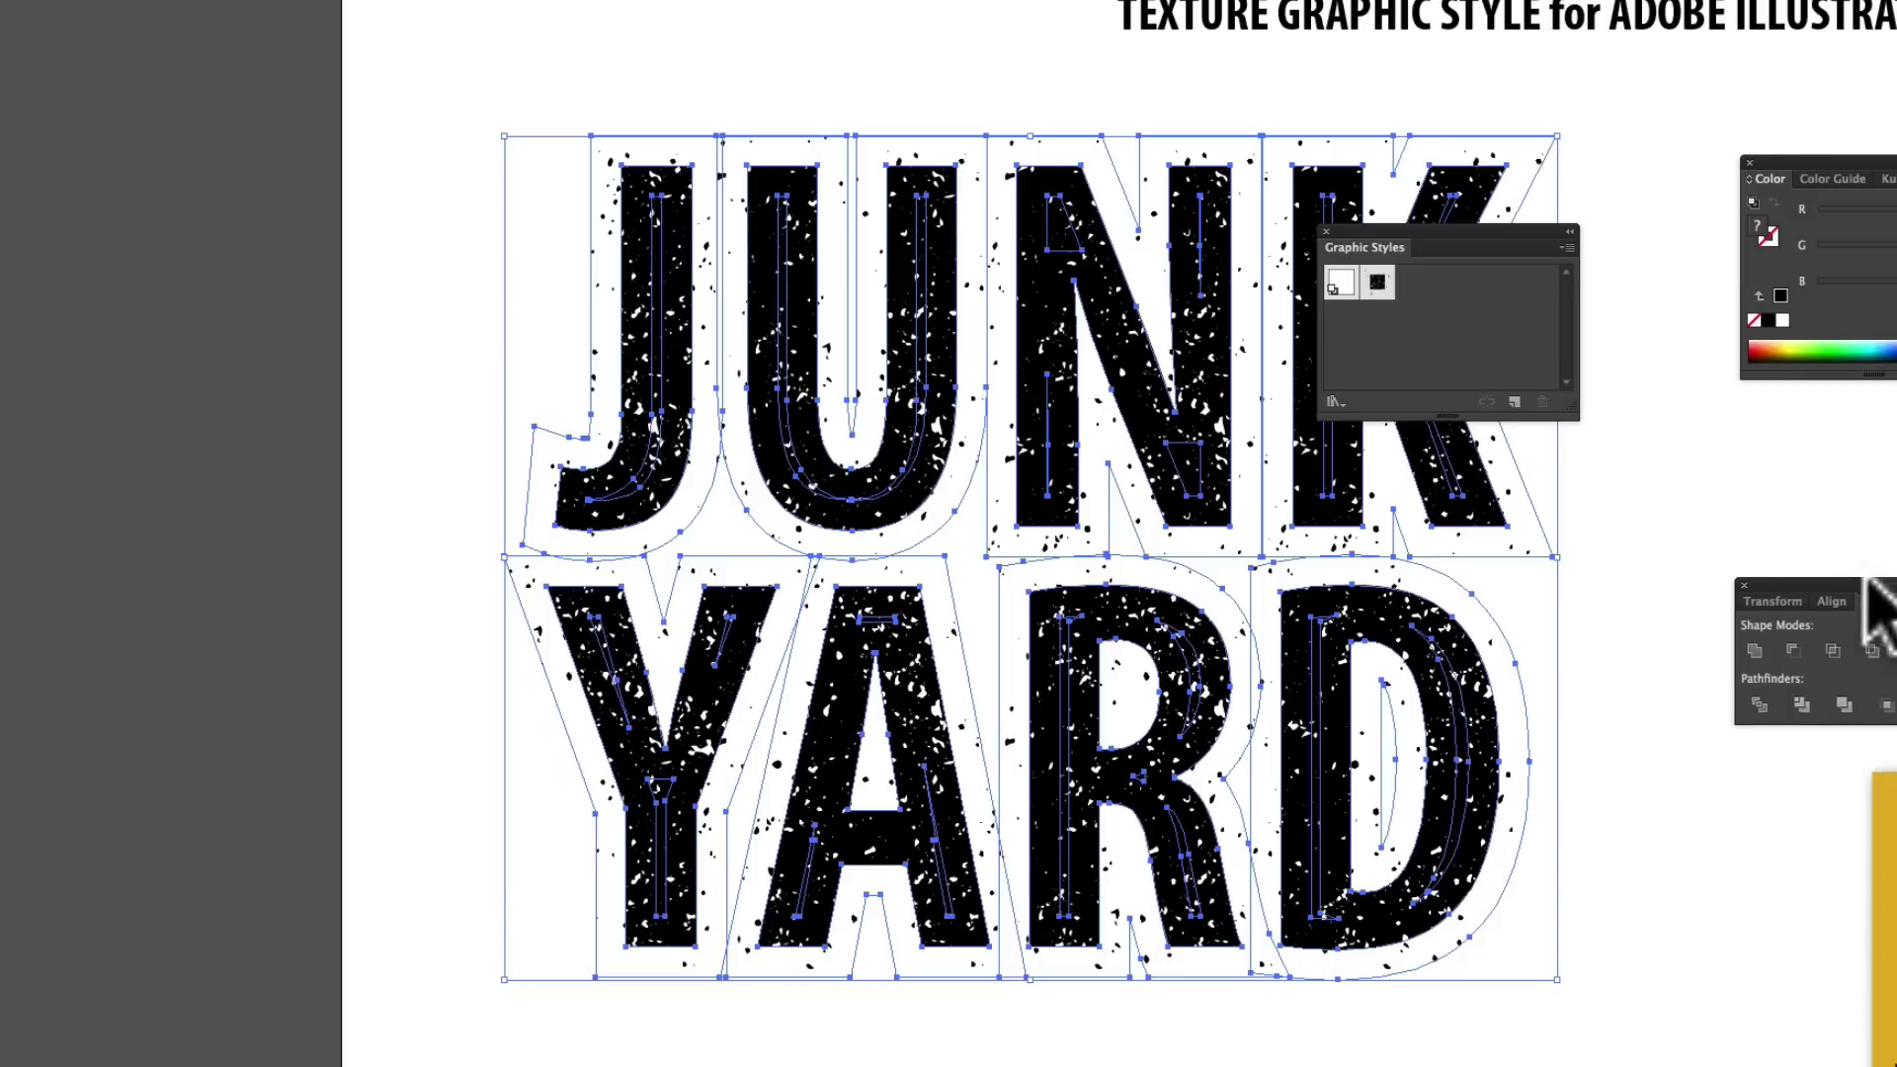
# Reposition the Pathfinder and Graphic Styles panels and Merge the expanded JUNK YARD pieces.
pyautogui.moveTo(1579, 575); pyautogui.dragTo(1412, 474)
pyautogui.moveTo(1451, 249); pyautogui.dragTo(1749, 244)
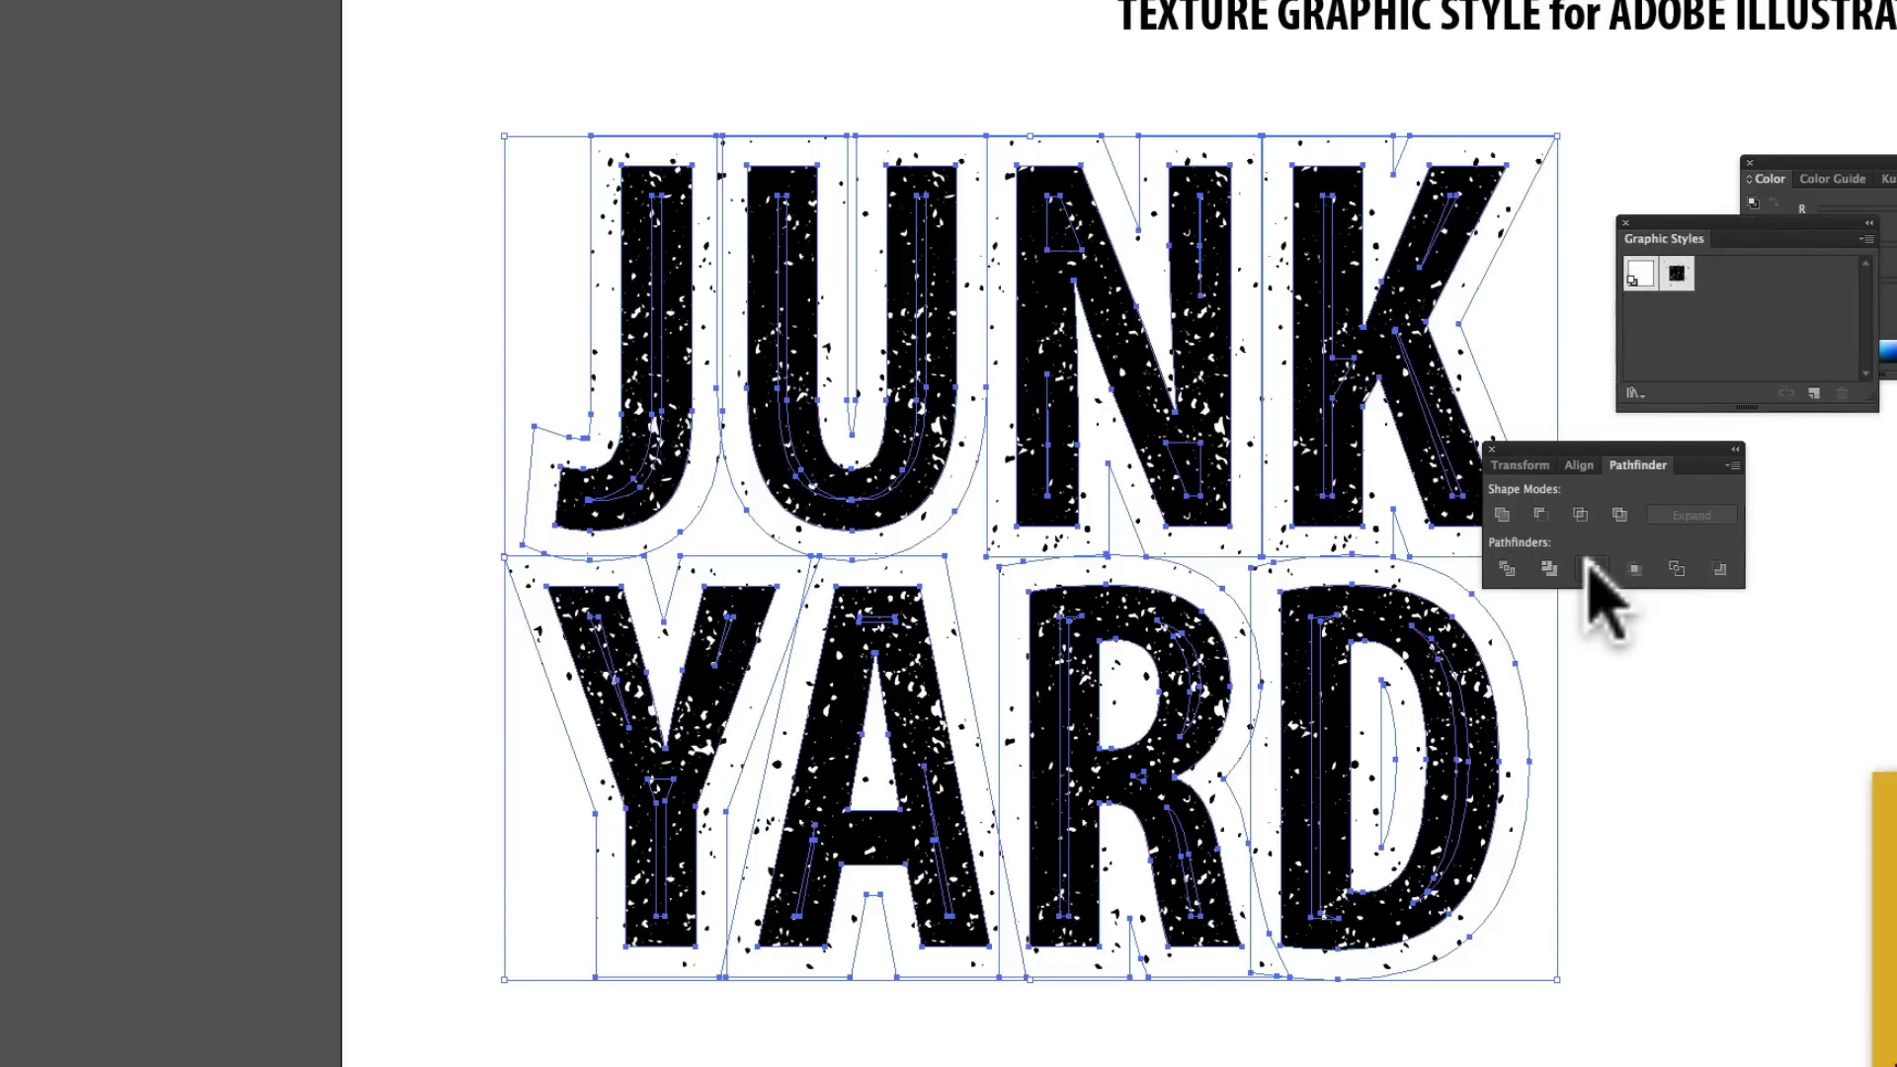
pyautogui.click(1591, 567)
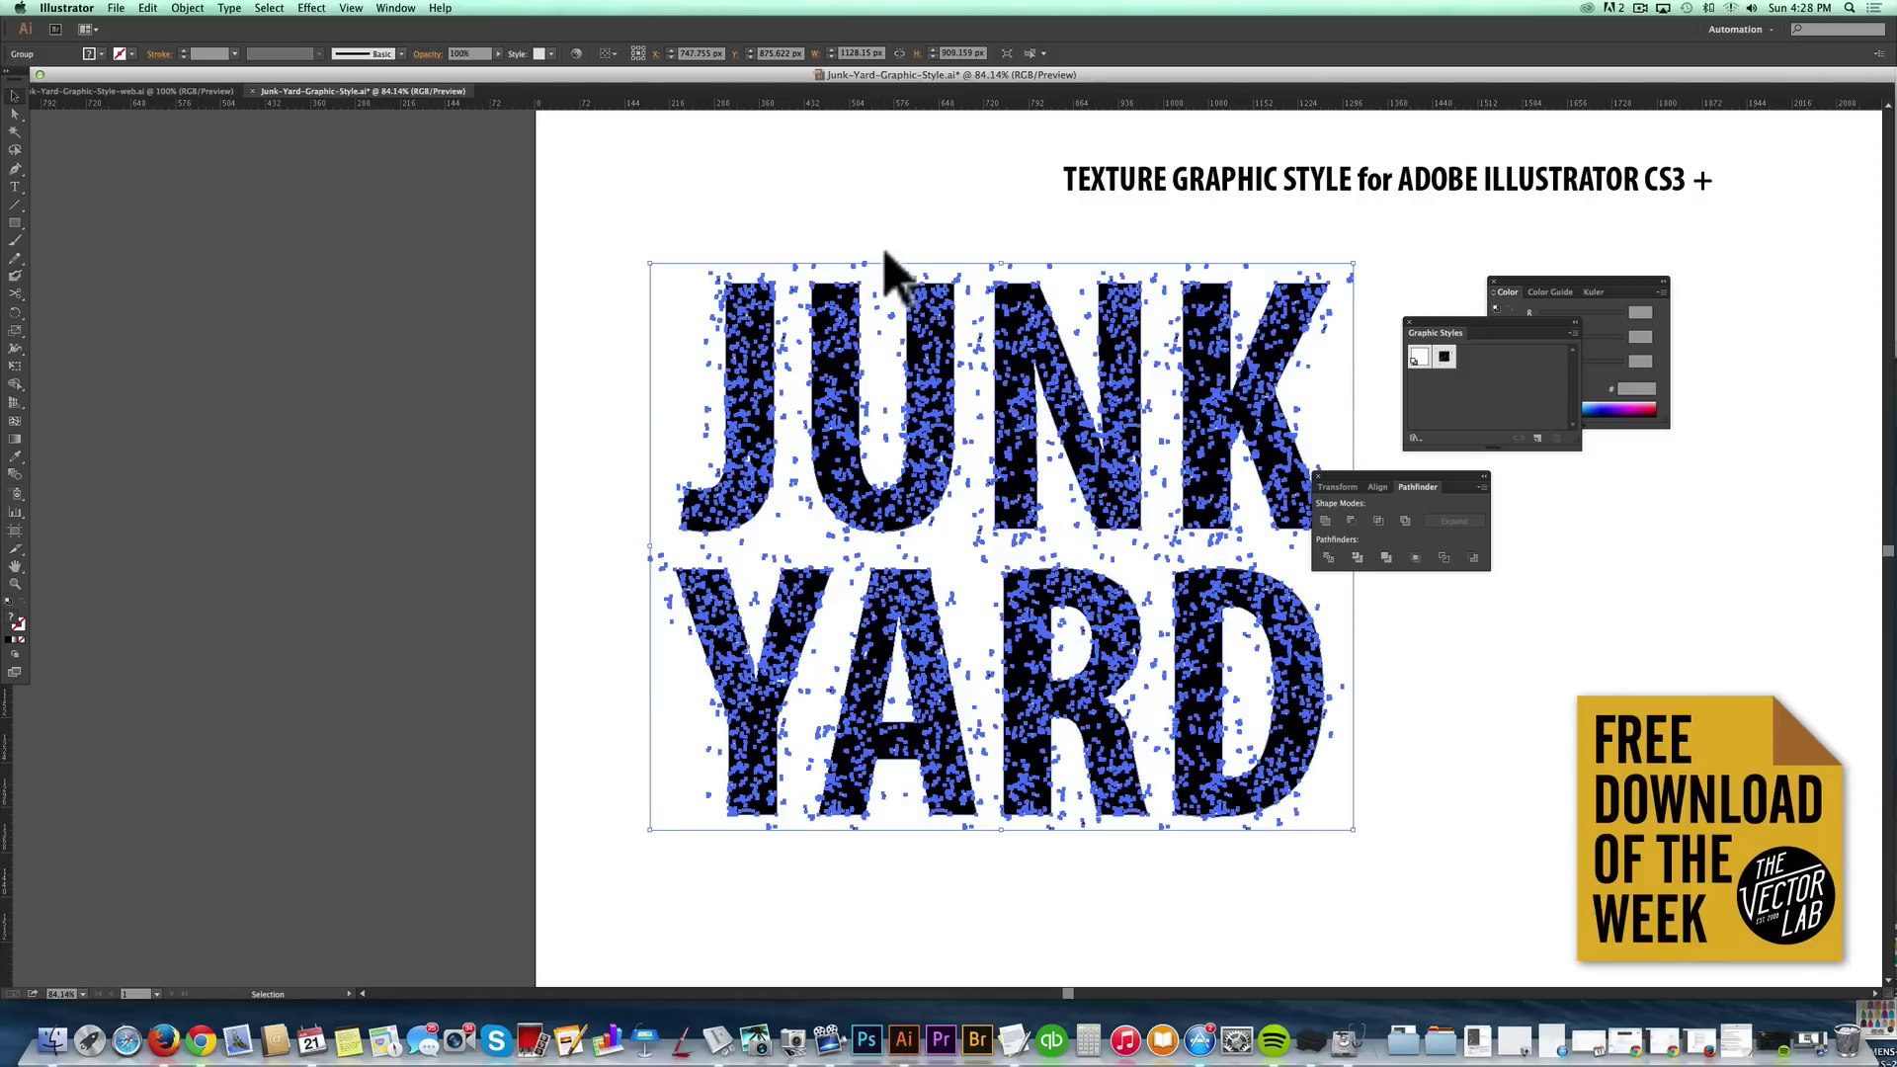
pyautogui.click(836, 255)
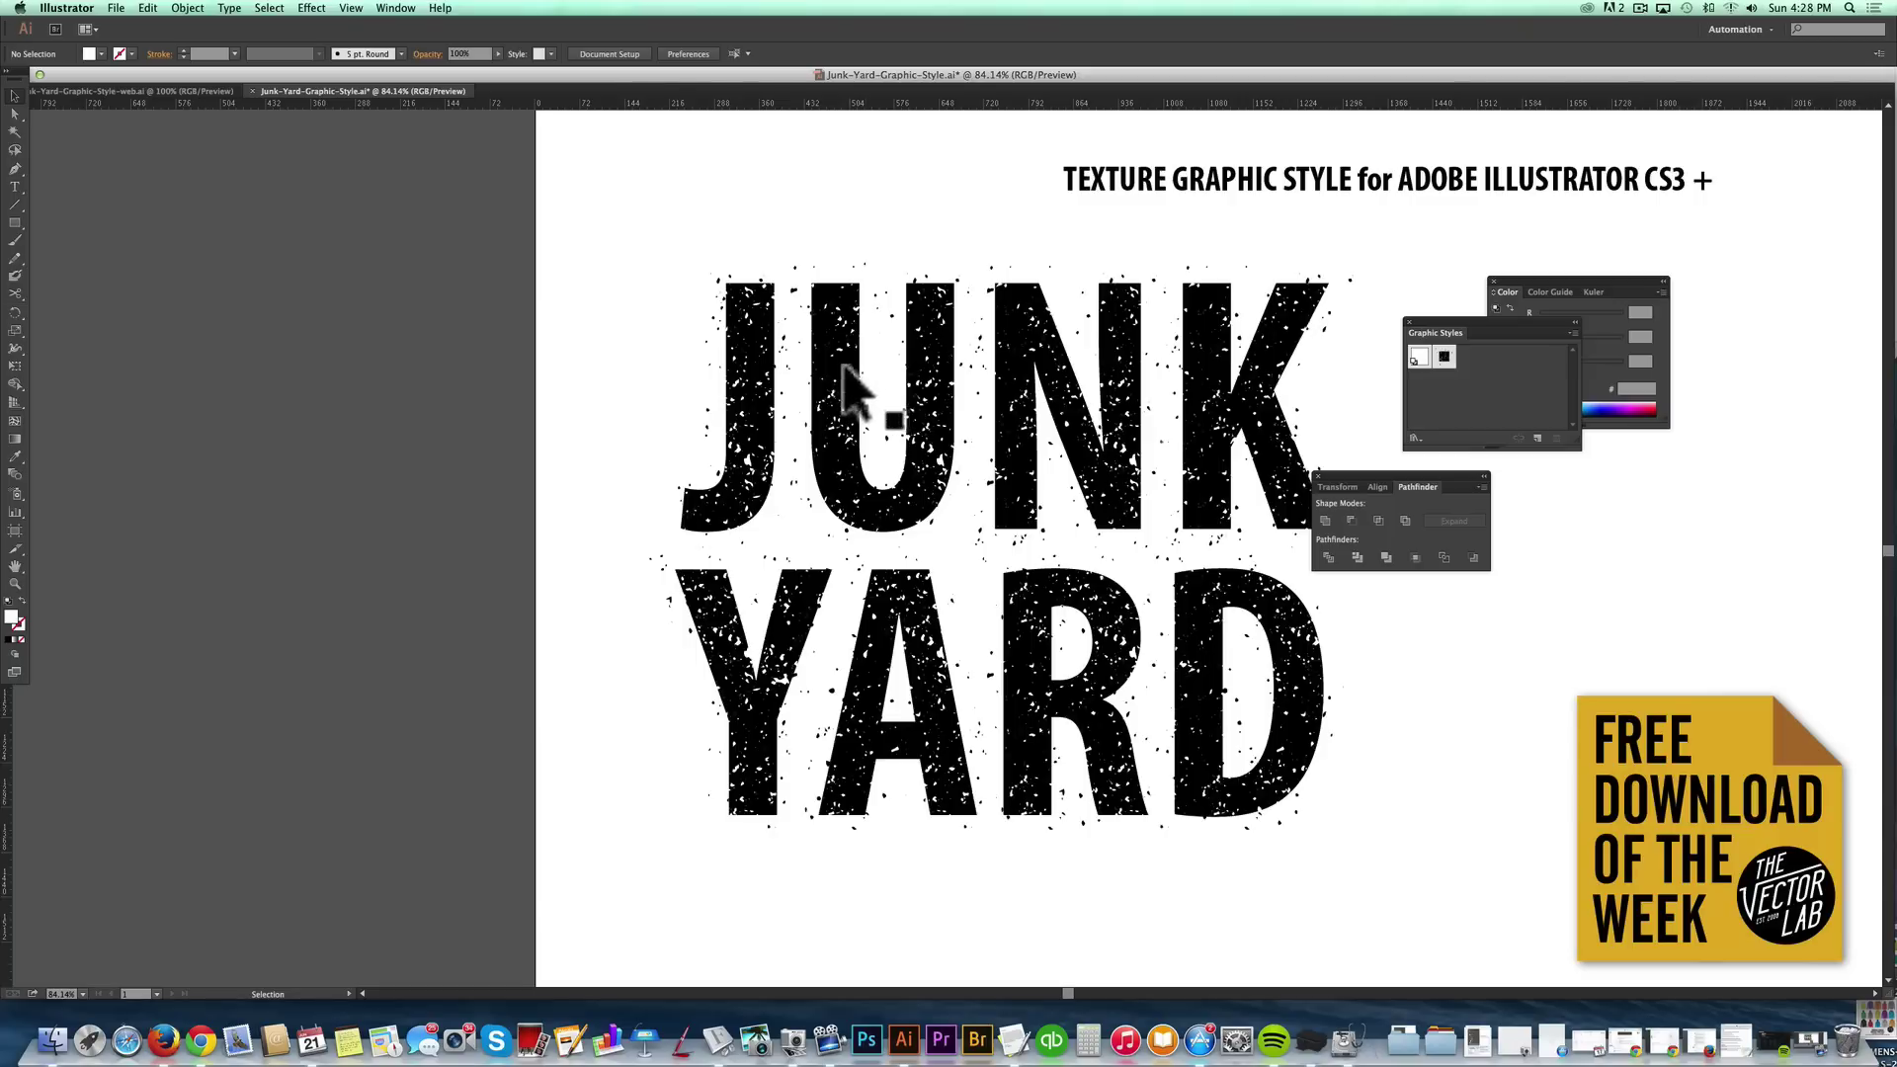
pyautogui.click(14, 131)
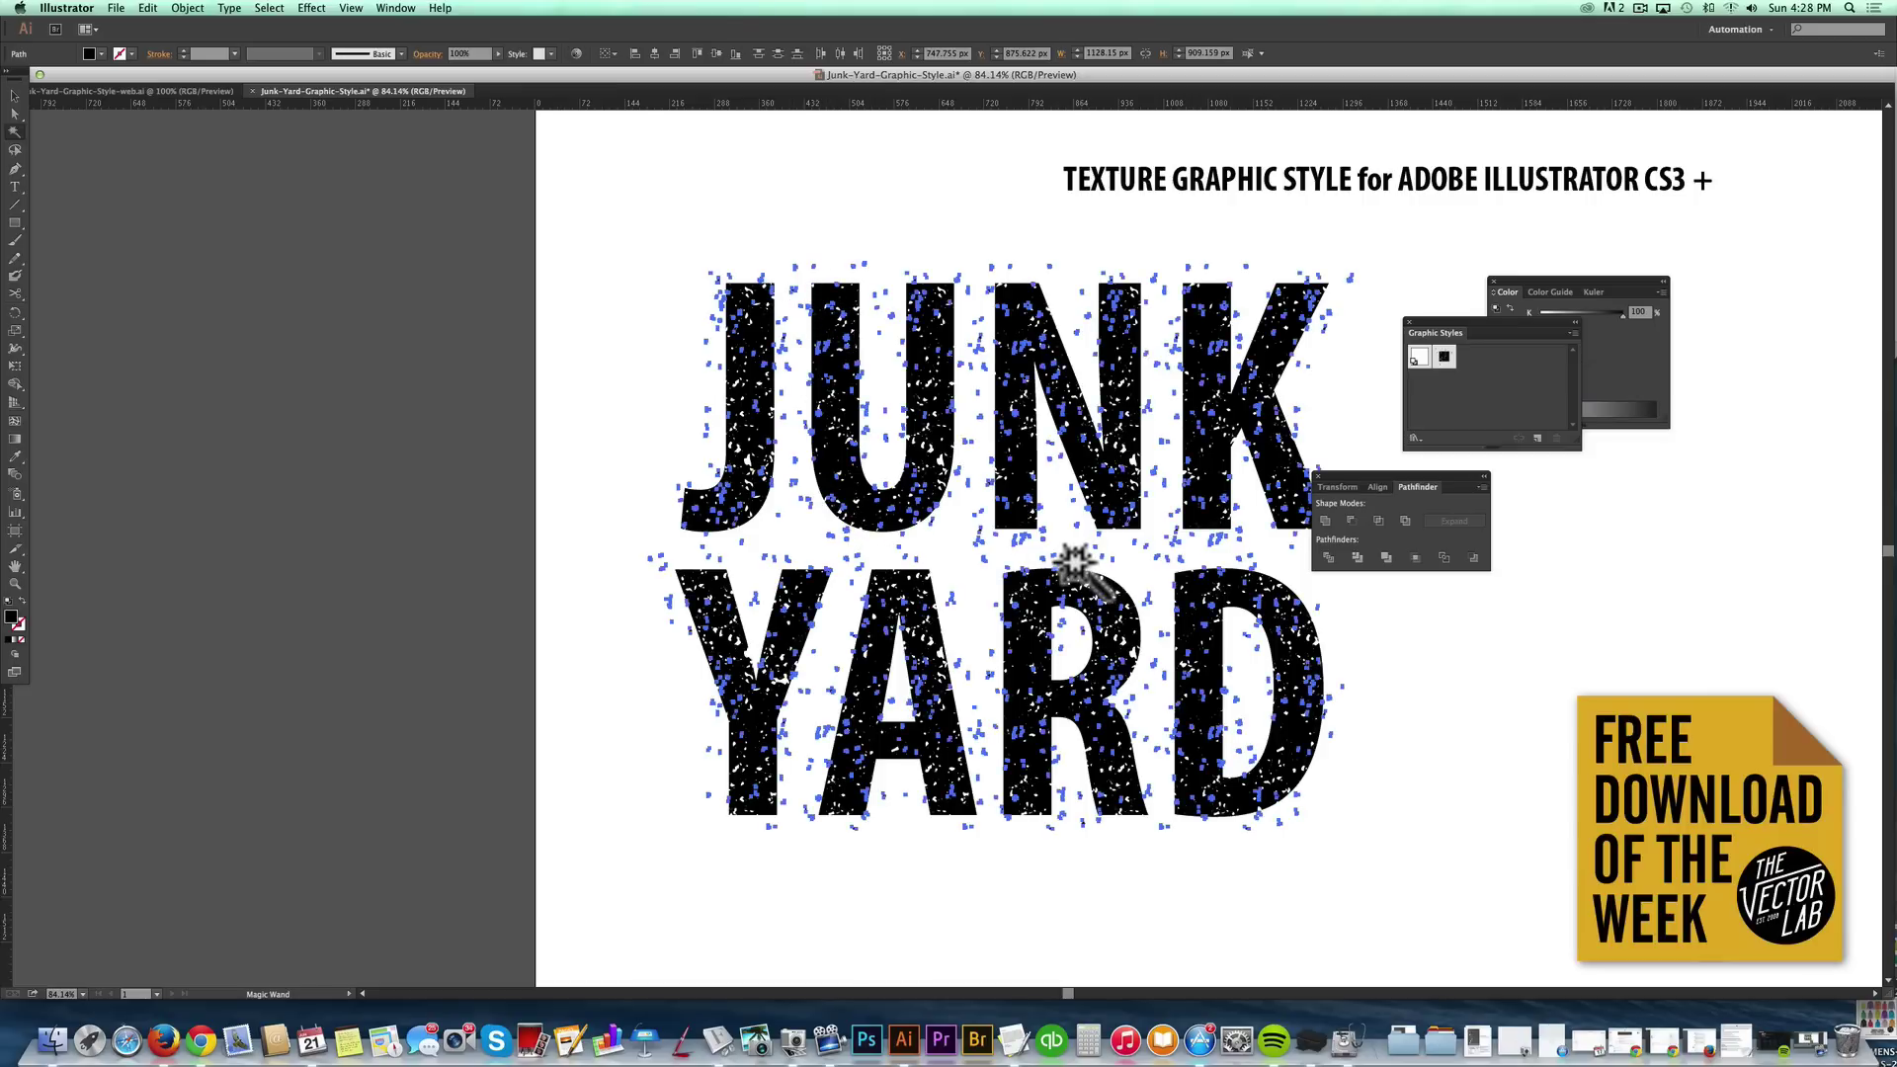
# Try colour-matched selections on the black letters, then pan half the lettering over the dark pasteboard.
pyautogui.click(859, 486)
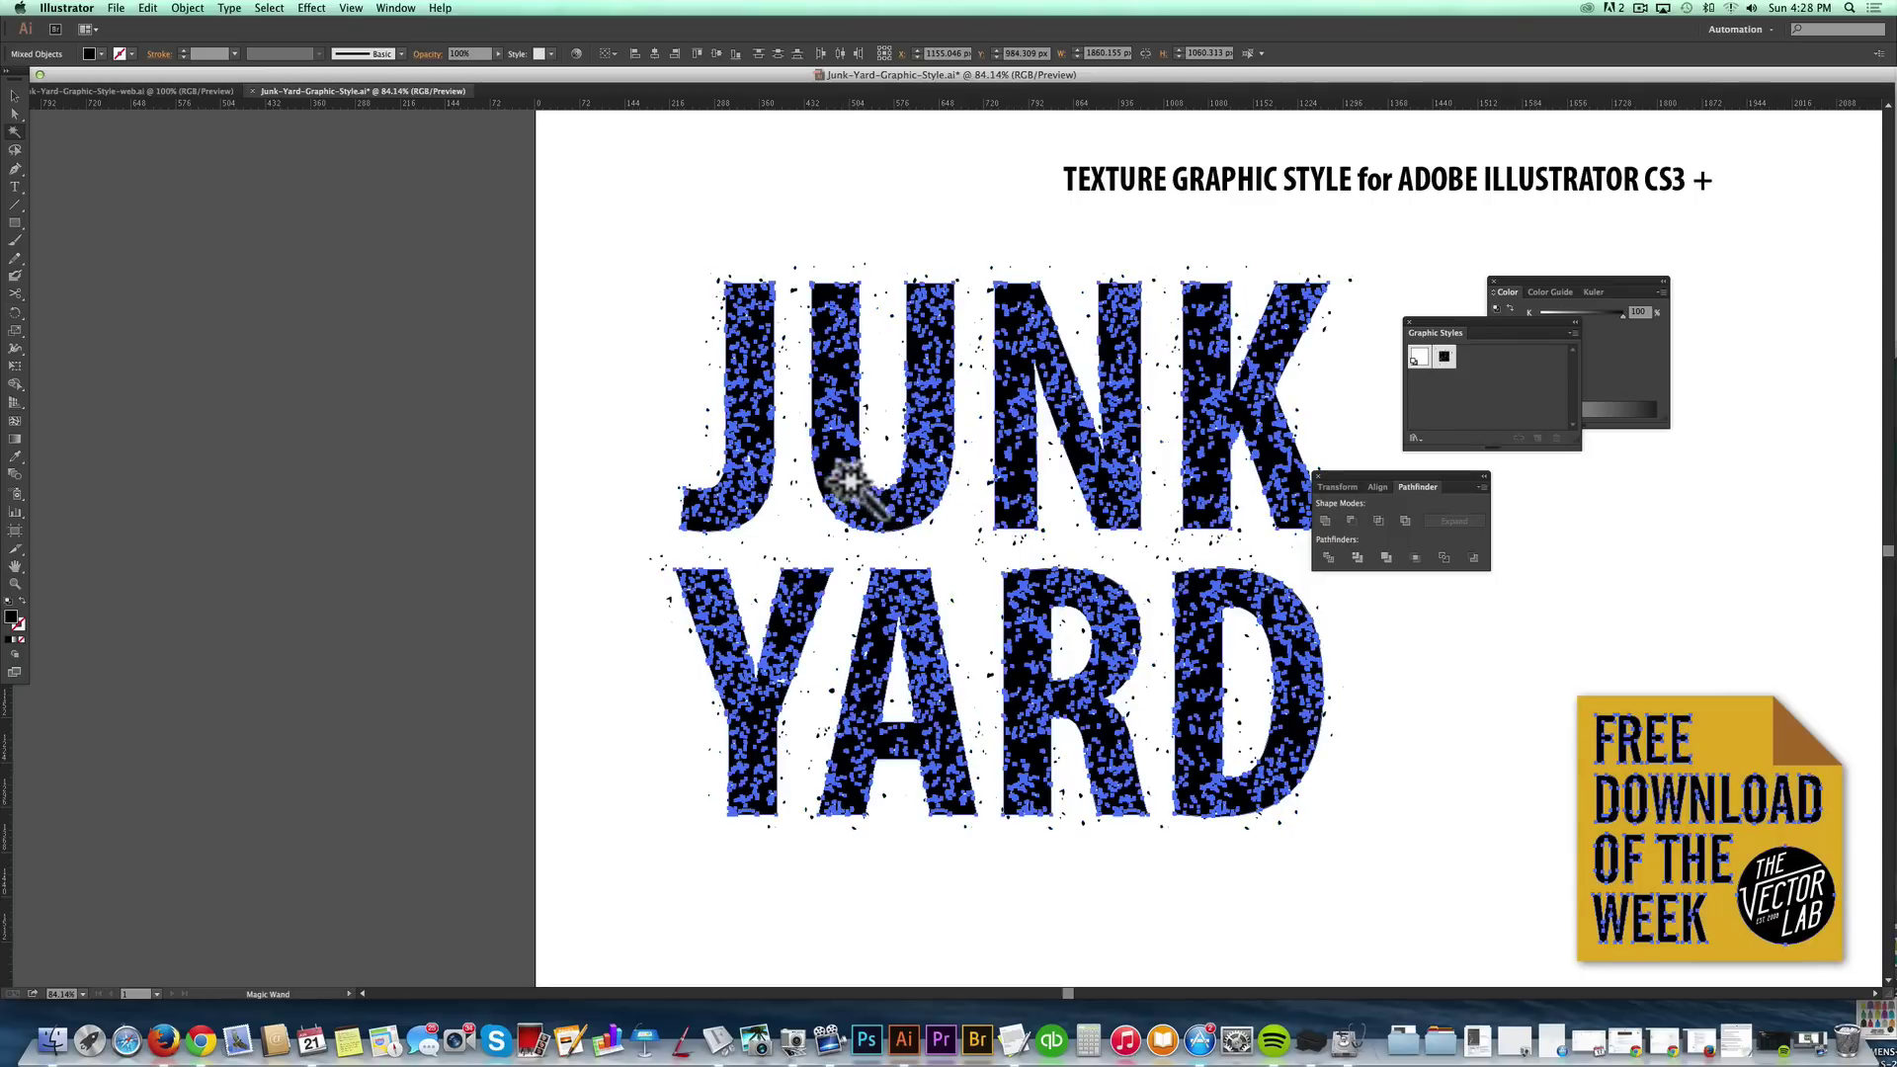
pyautogui.press('super+shift+a')
pyautogui.click(938, 462)
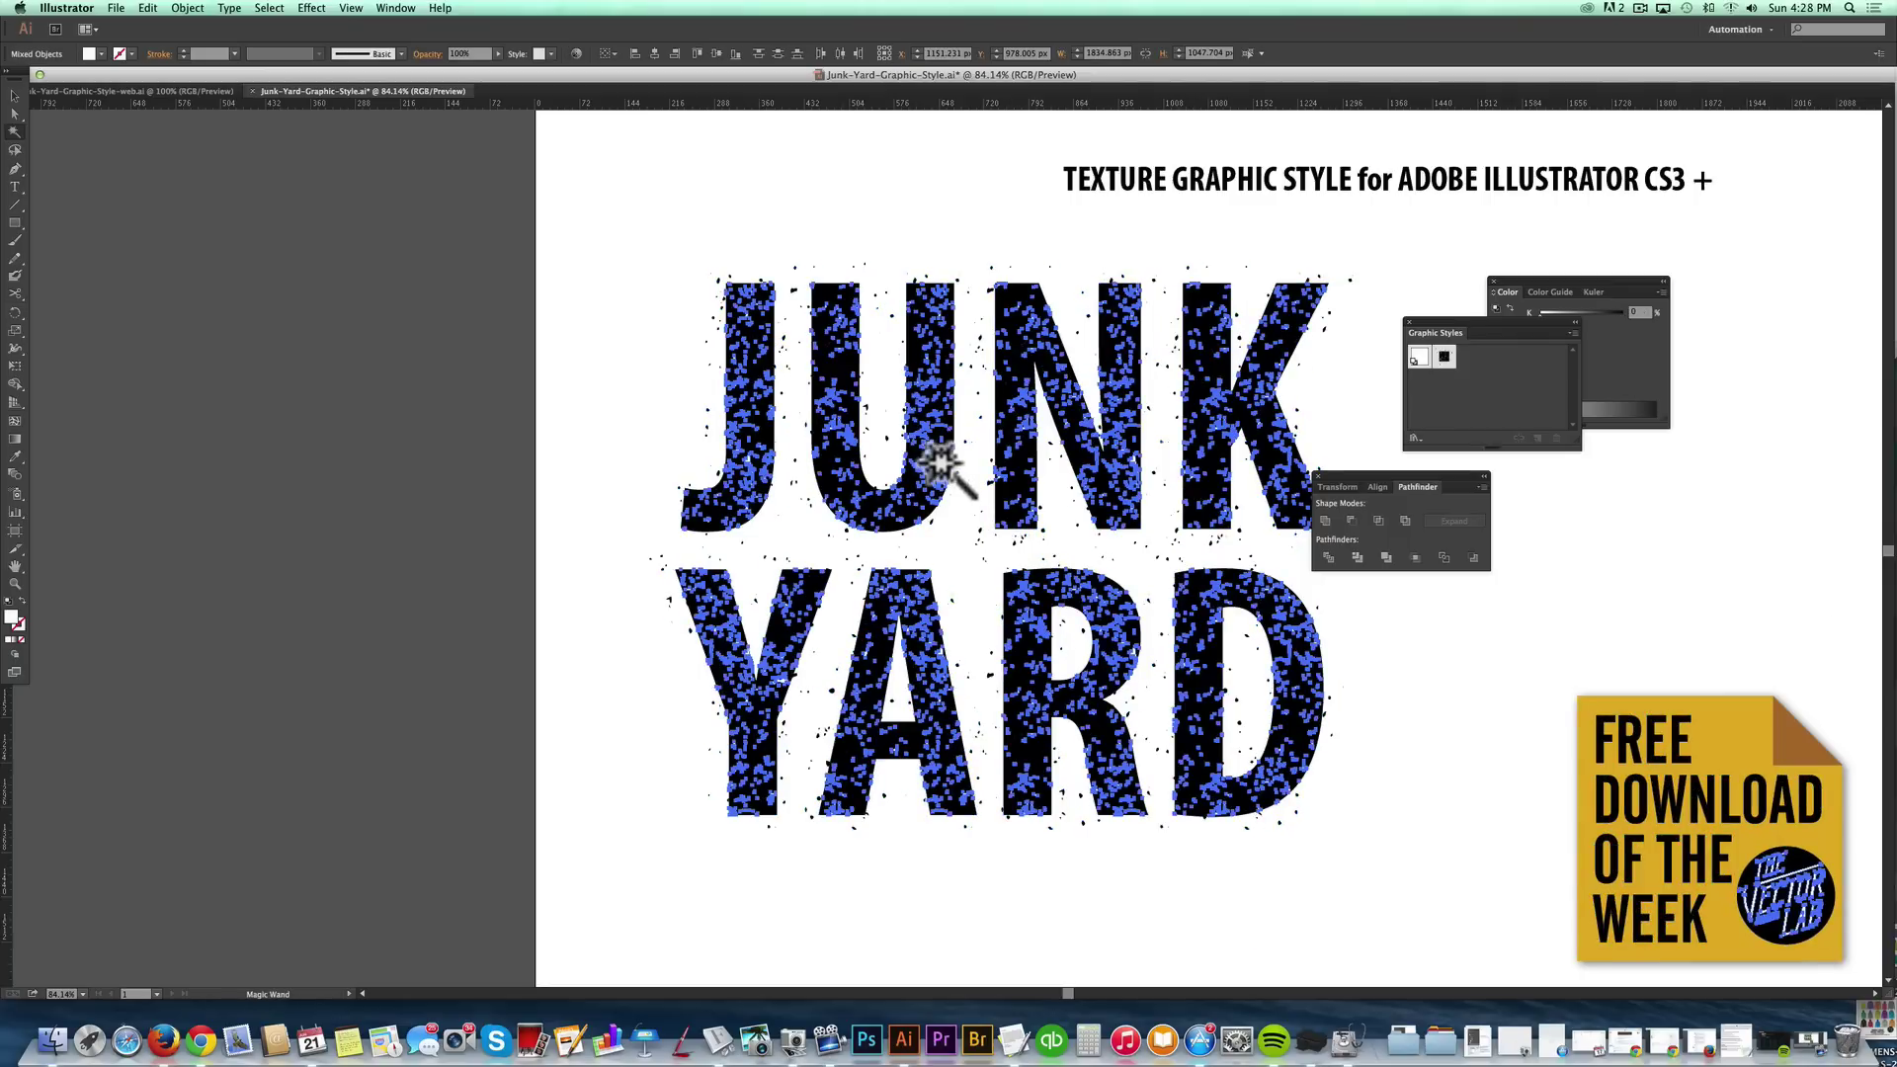
pyautogui.press('super+shift+a')
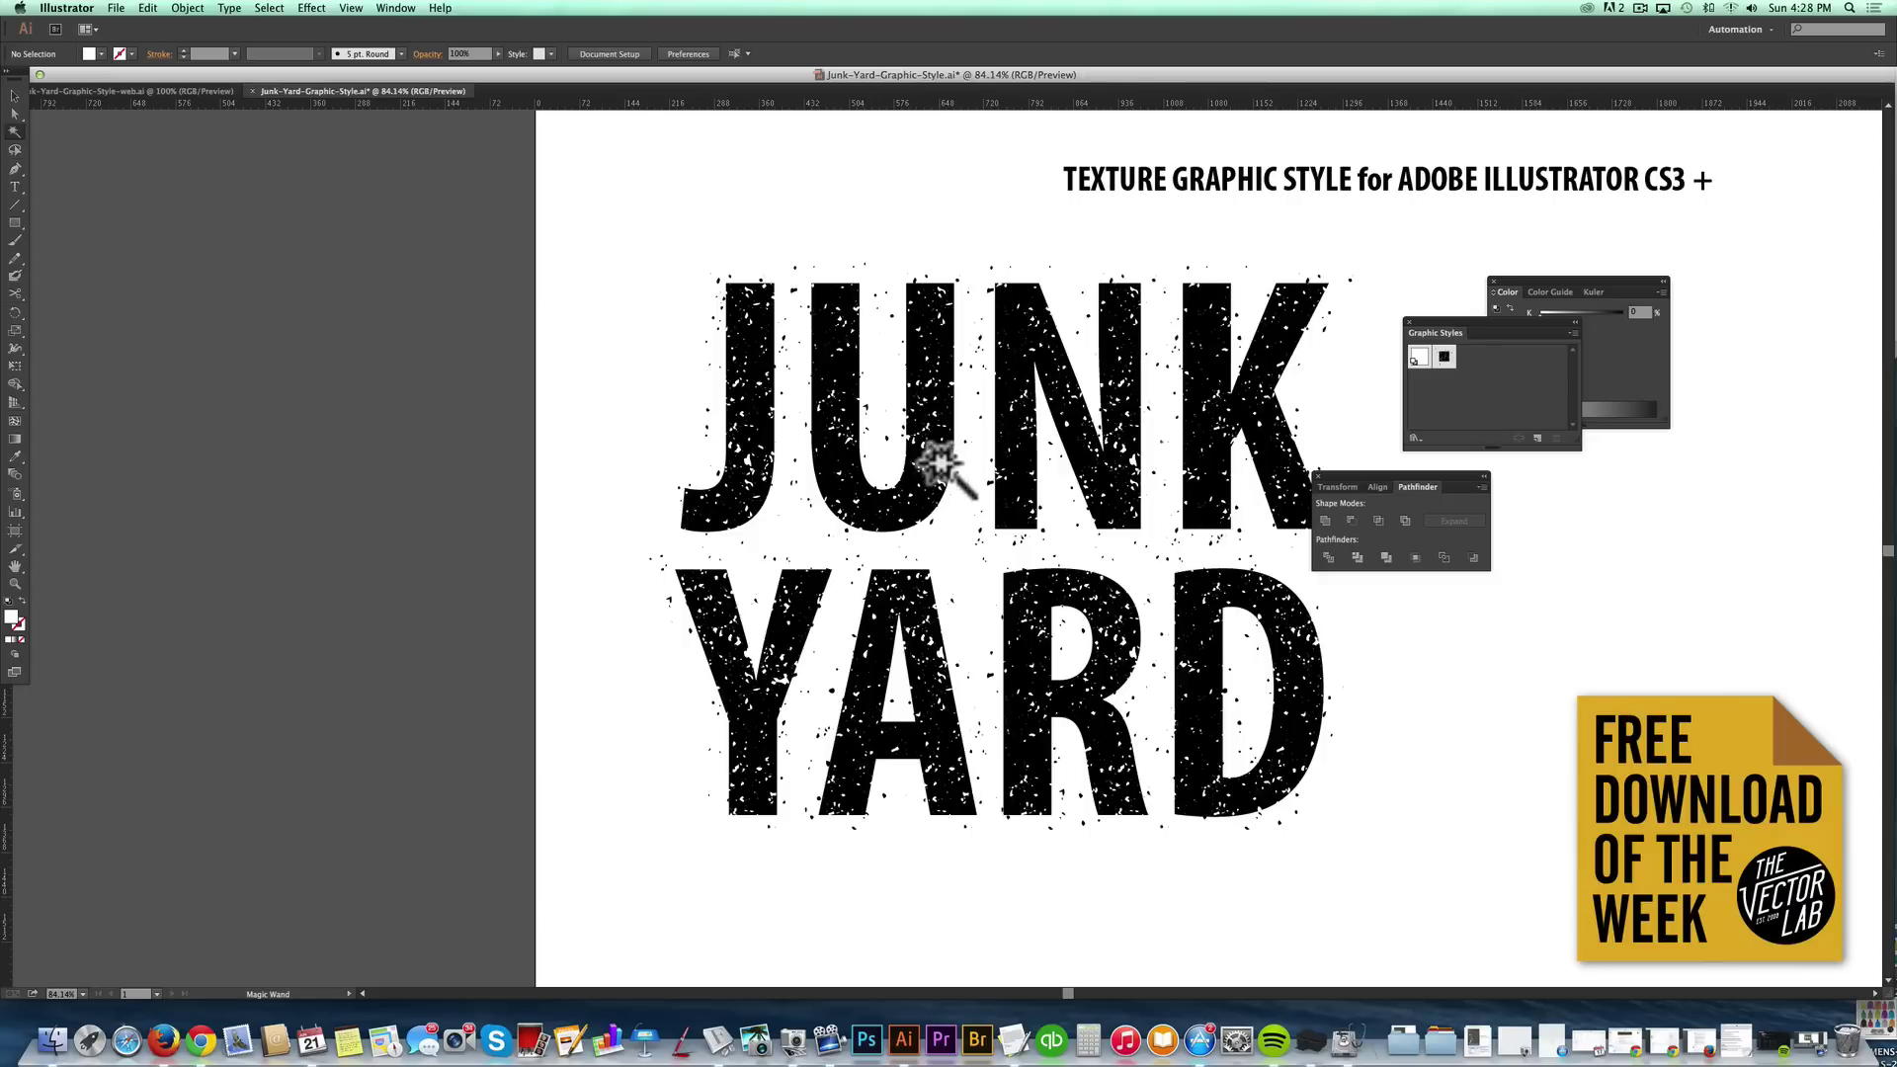
pyautogui.click(938, 461)
pyautogui.press('super+shift+a')
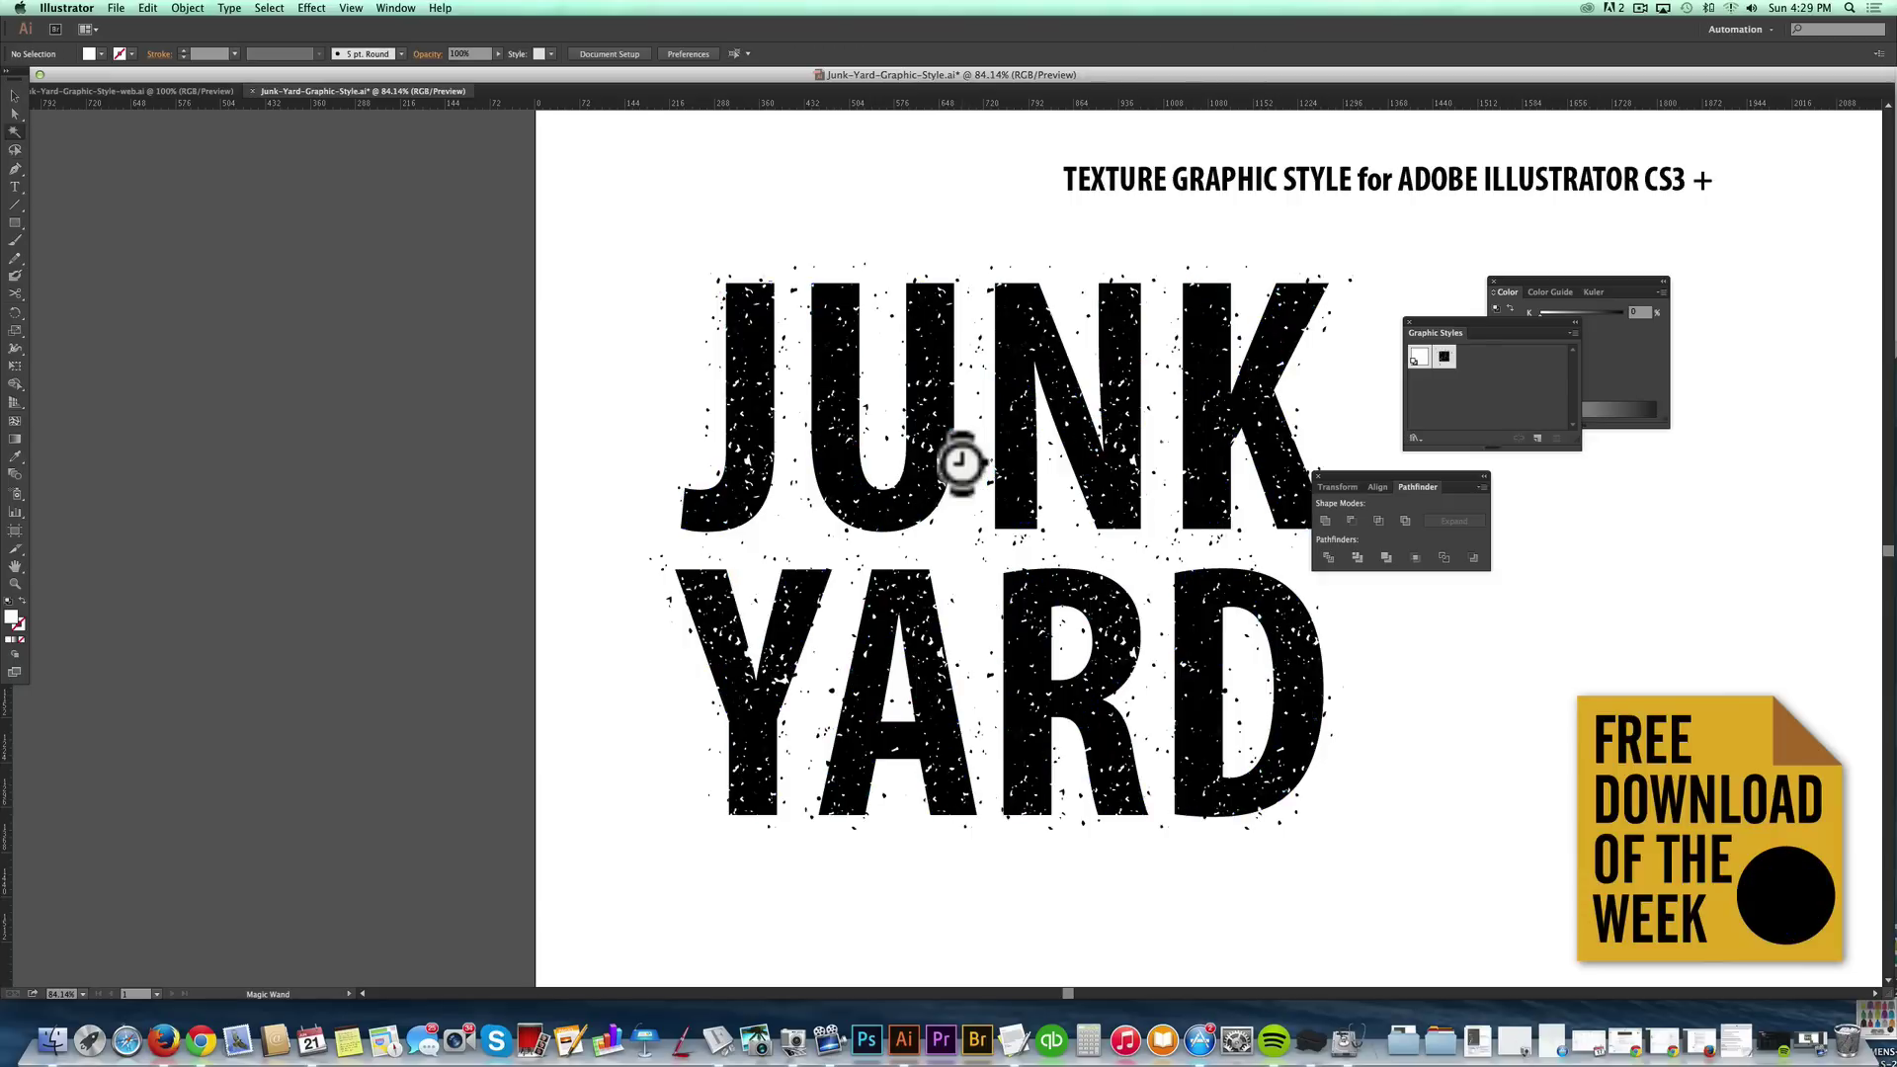
pyautogui.hscroll(-10, 961, 461)
pyautogui.press('v')
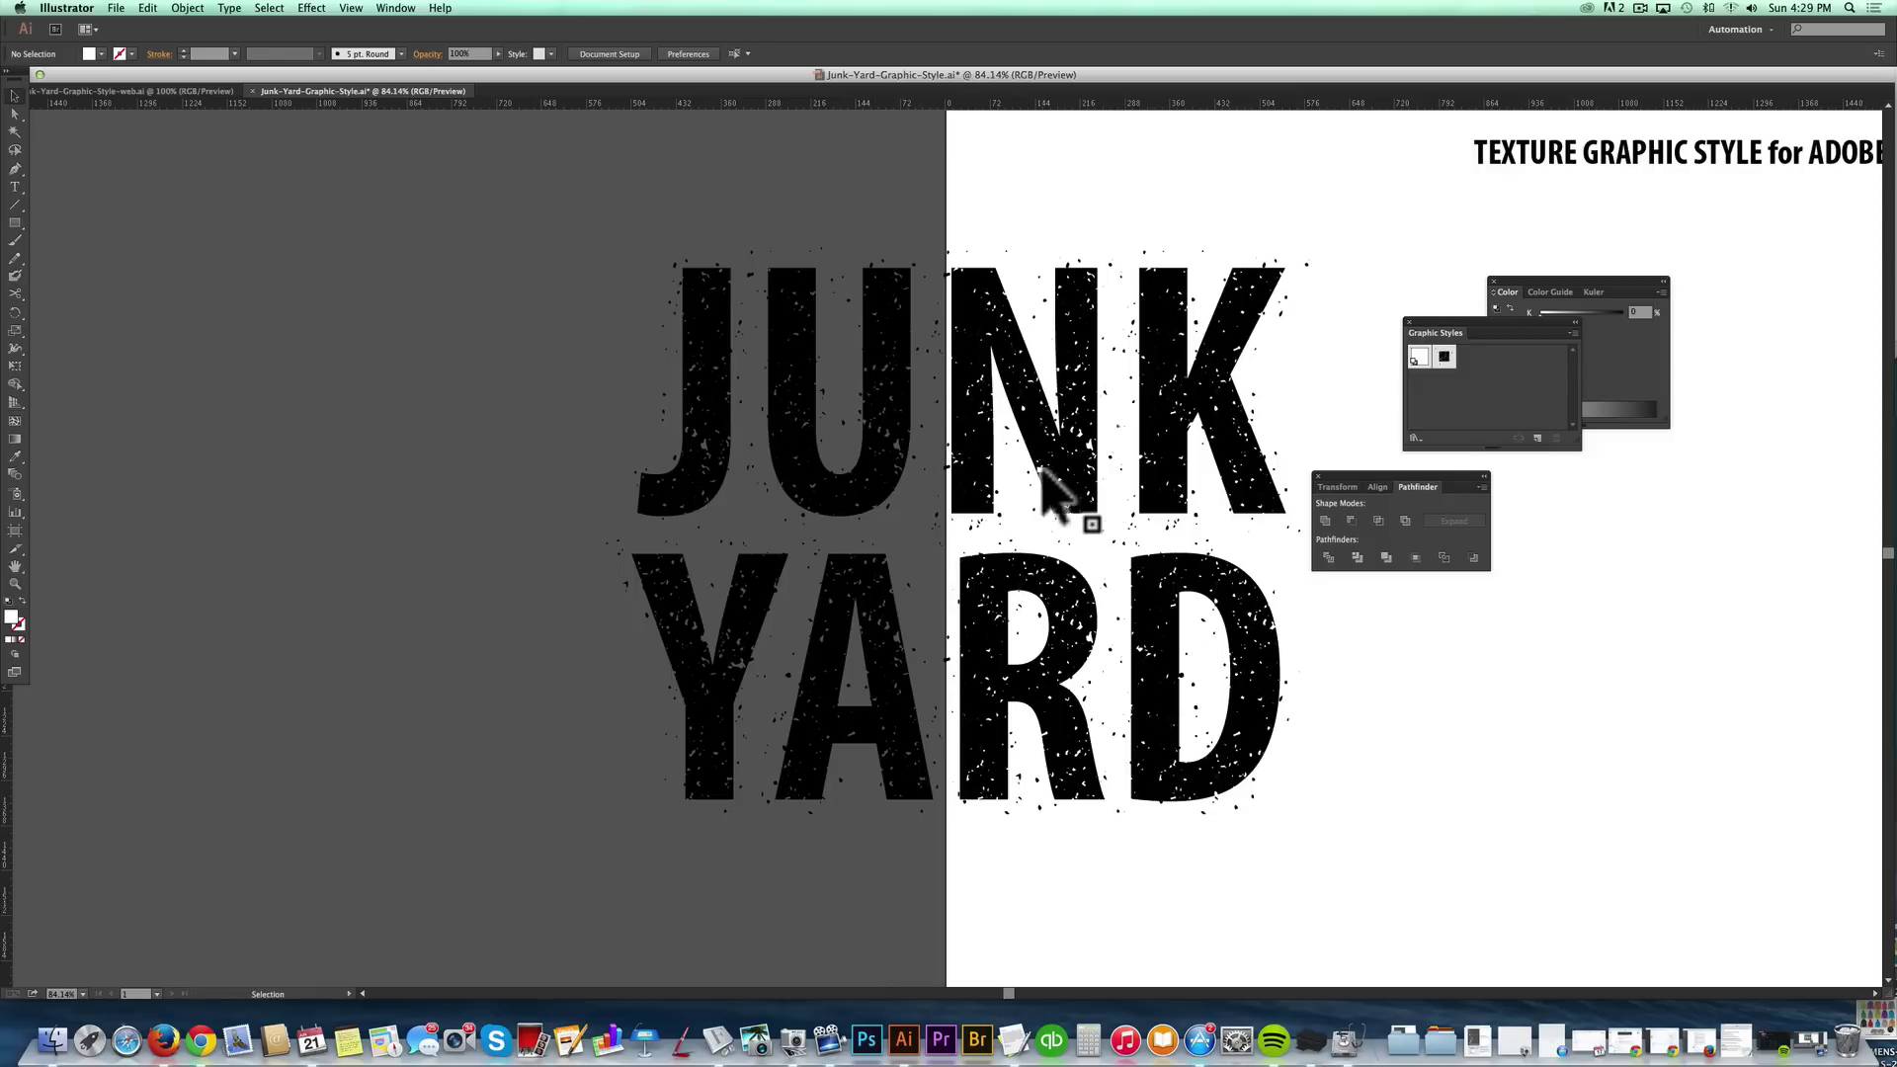
# Magic Wand-select the white counter shapes in A, R and D, delete them, and select all the artwork.
pyautogui.click(15, 131)
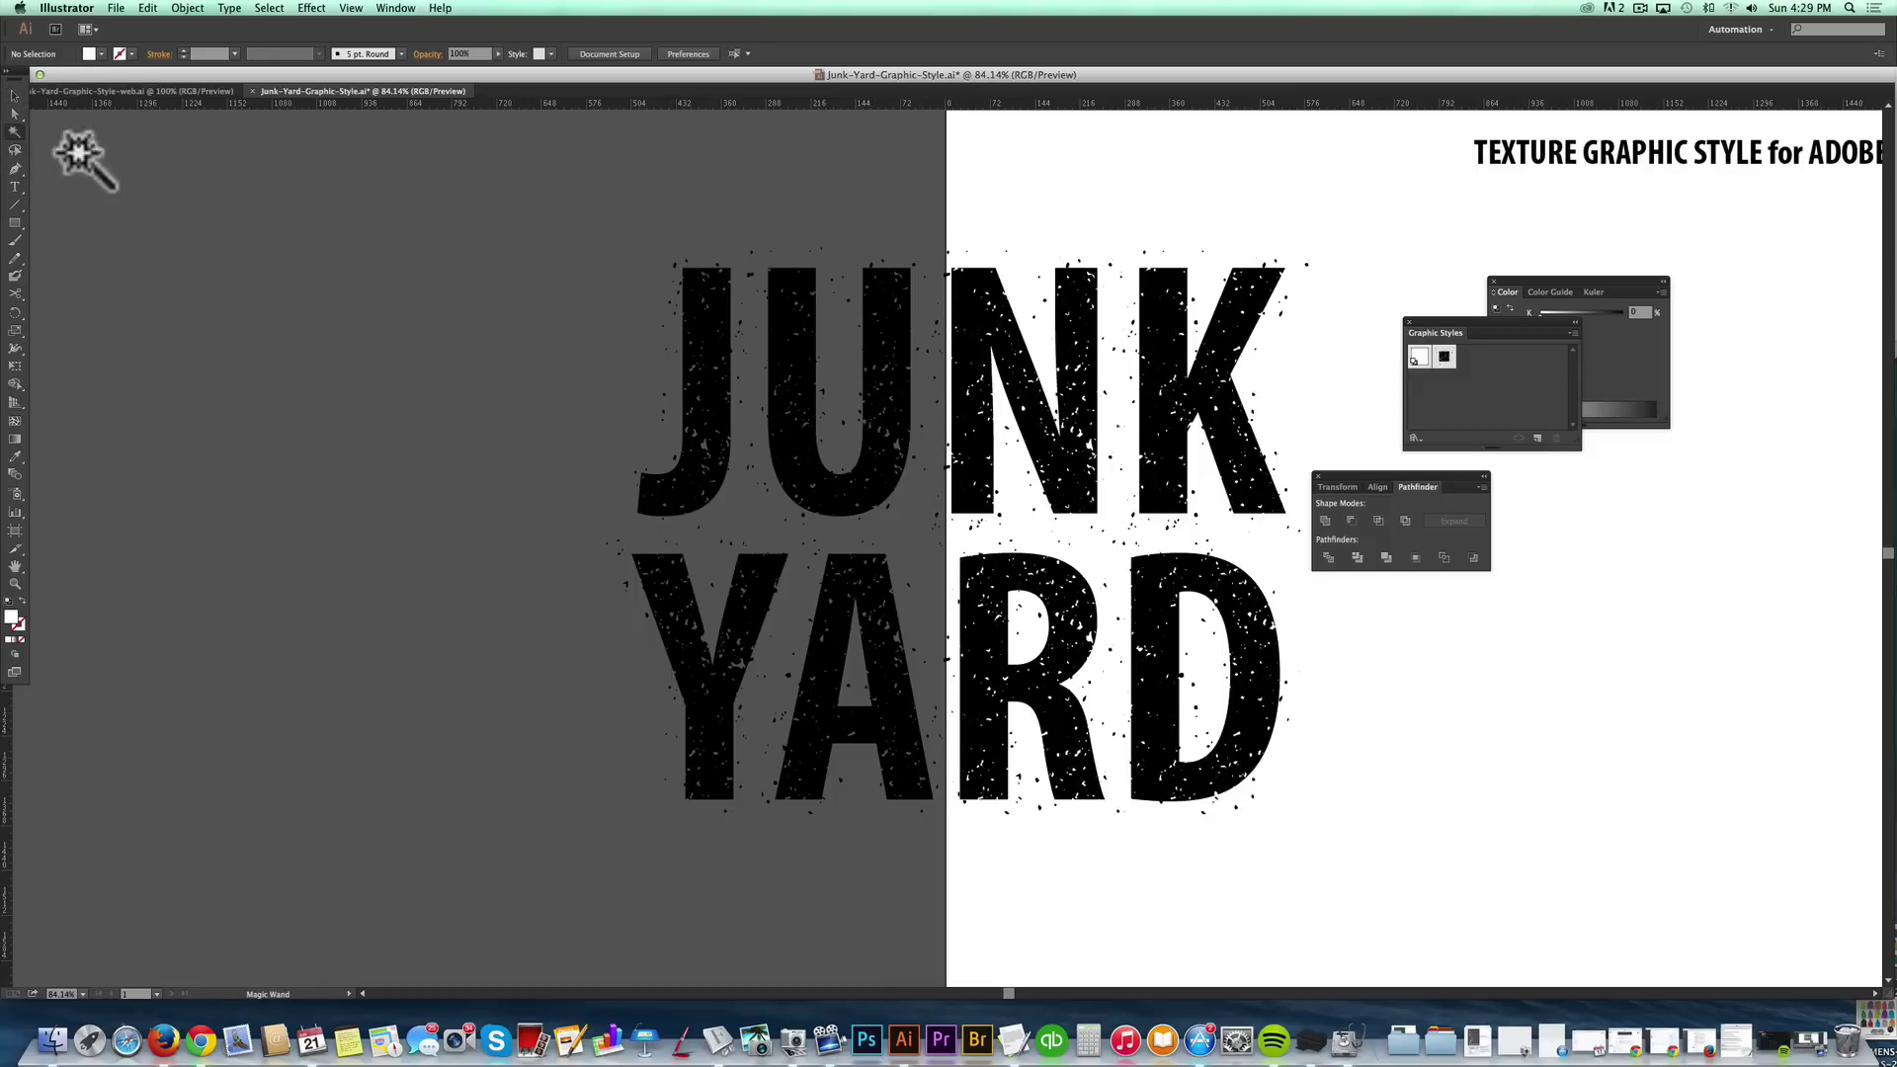
pyautogui.click(933, 322)
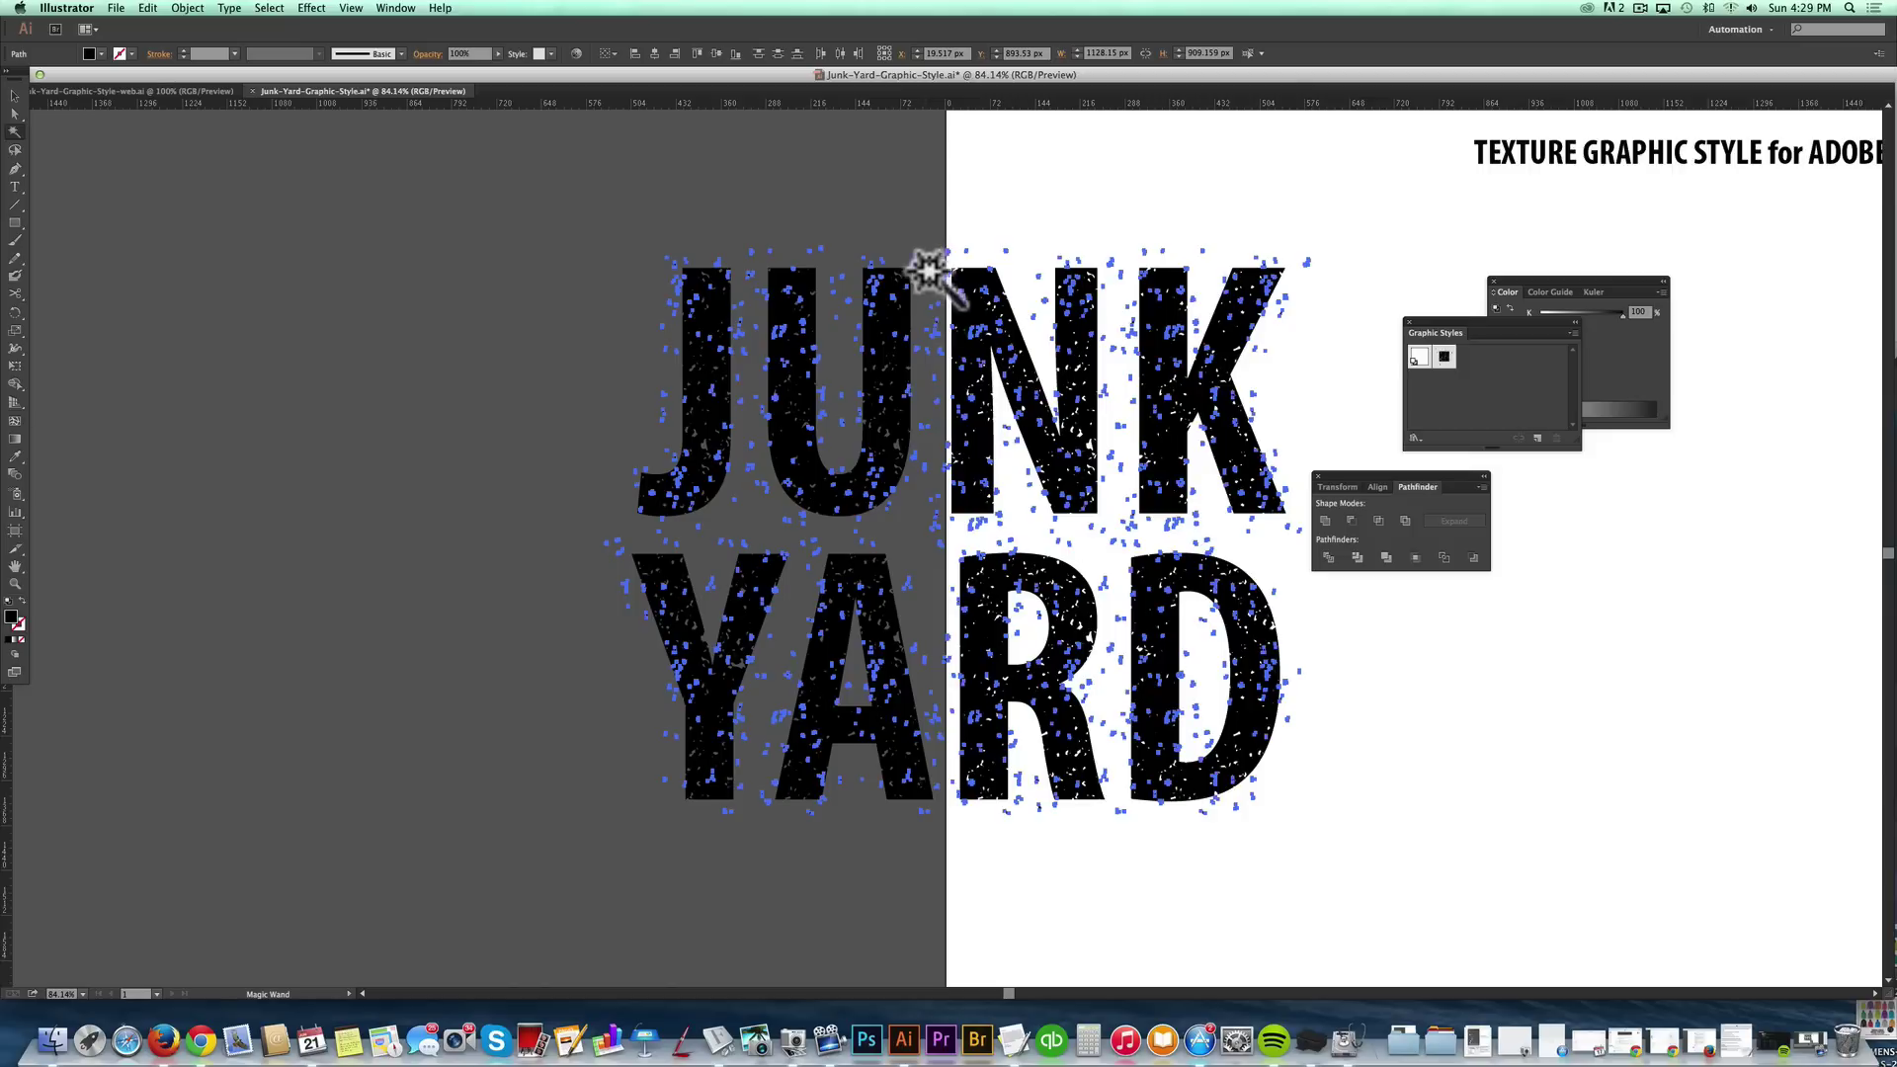
pyautogui.keyDown('shift'); pyautogui.click(975, 314); pyautogui.keyUp('shift')
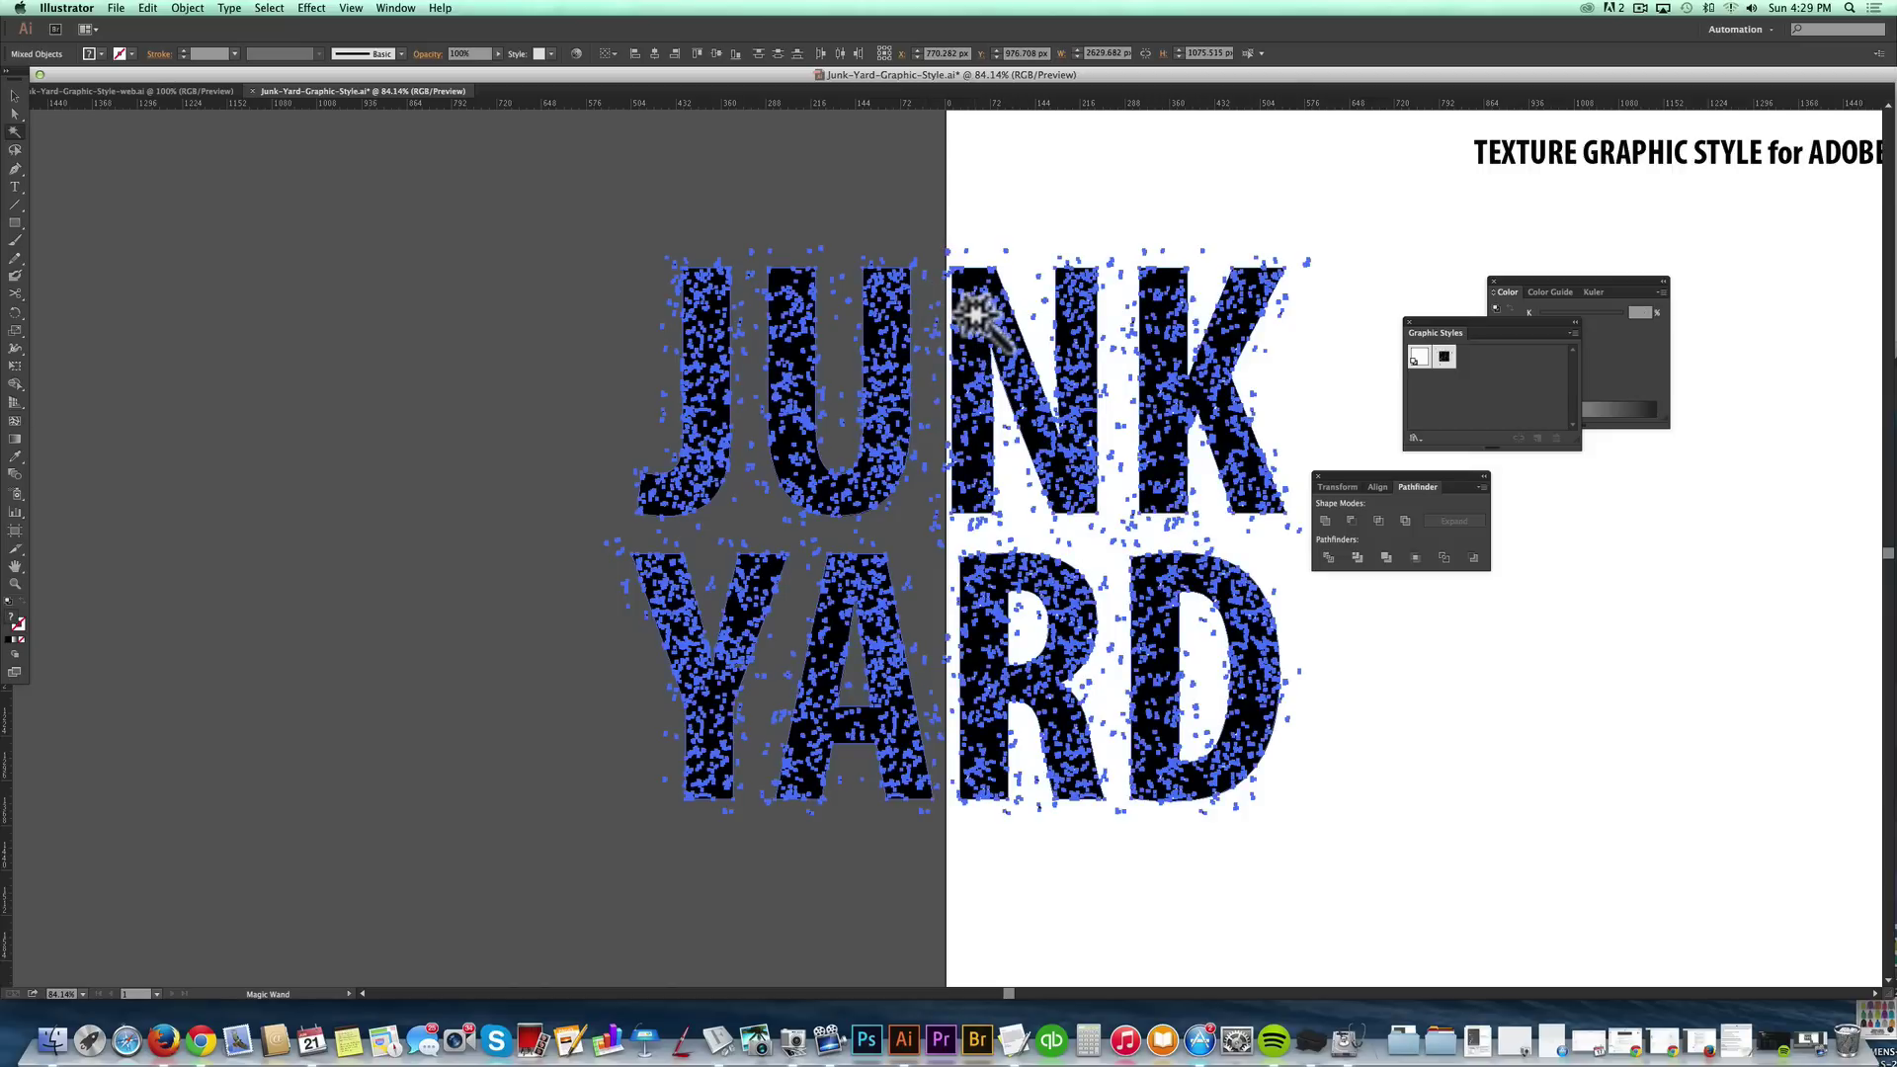
pyautogui.click(974, 314)
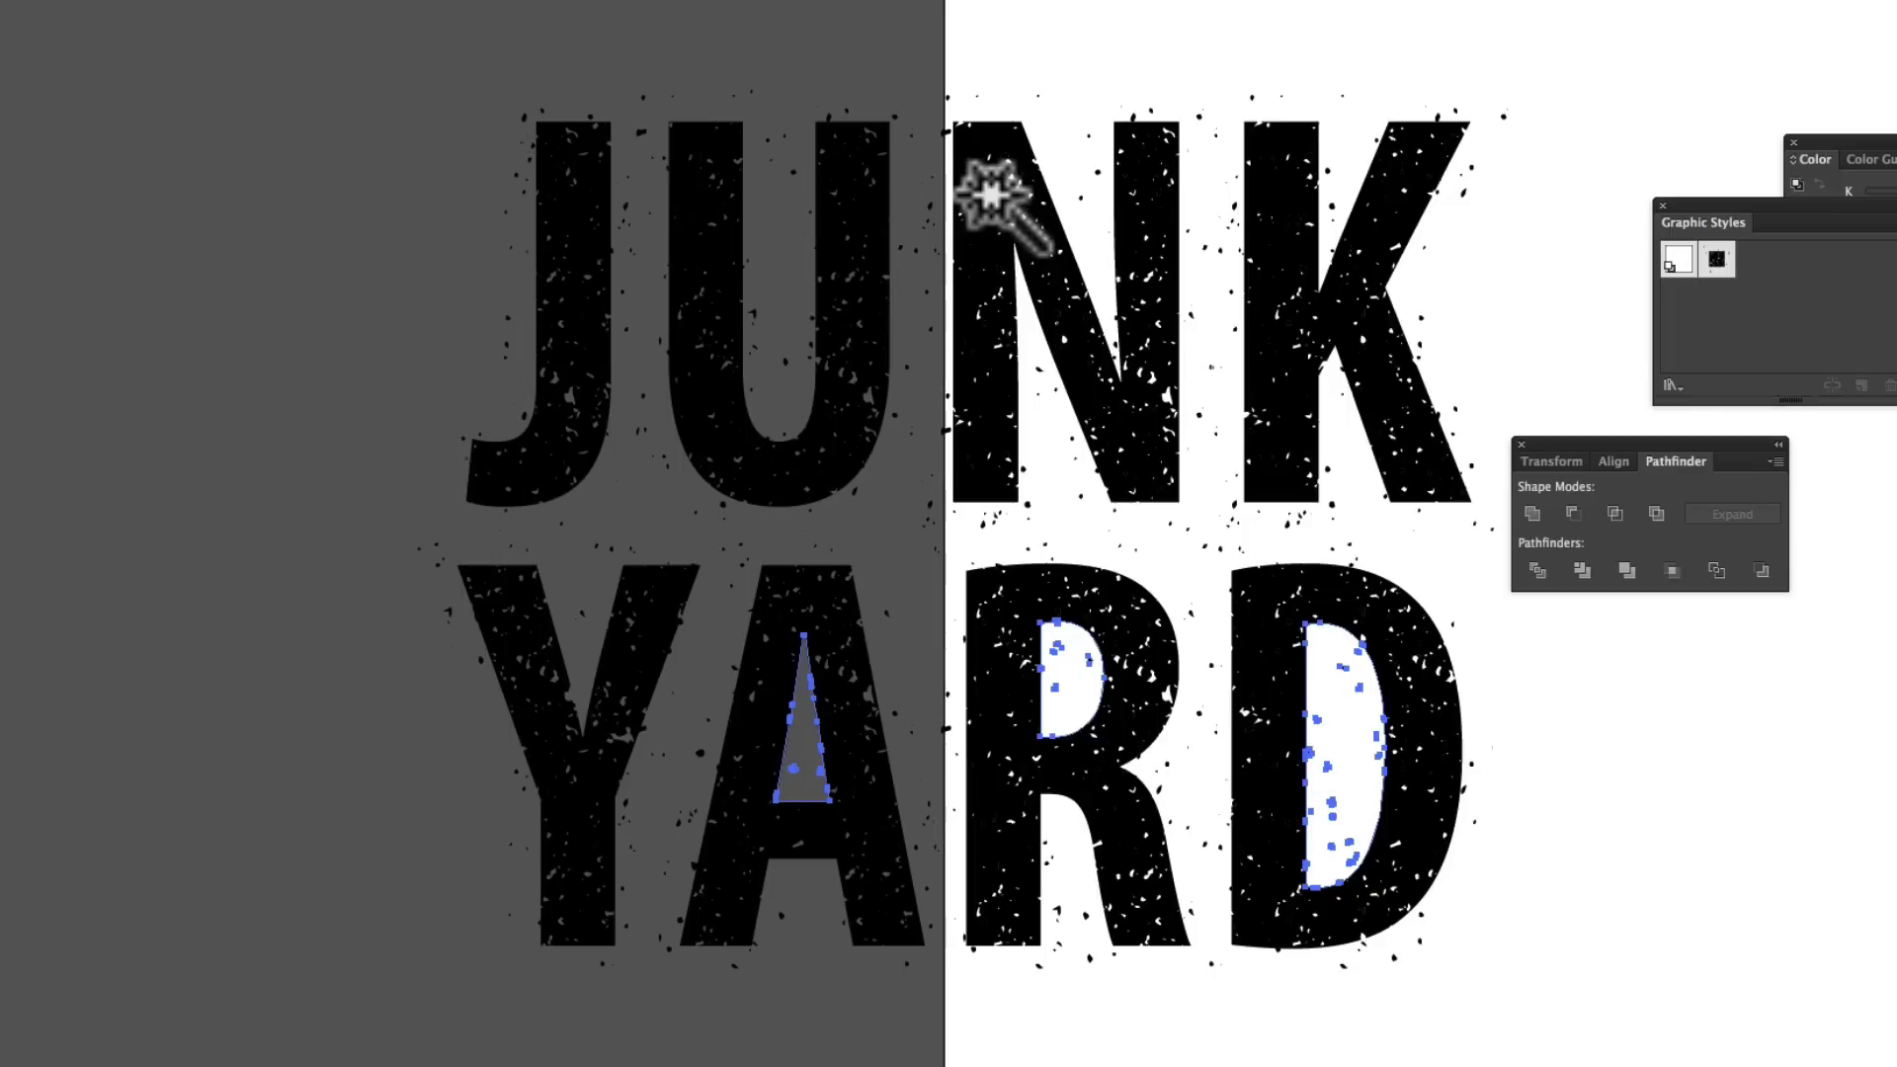
pyautogui.click(988, 195)
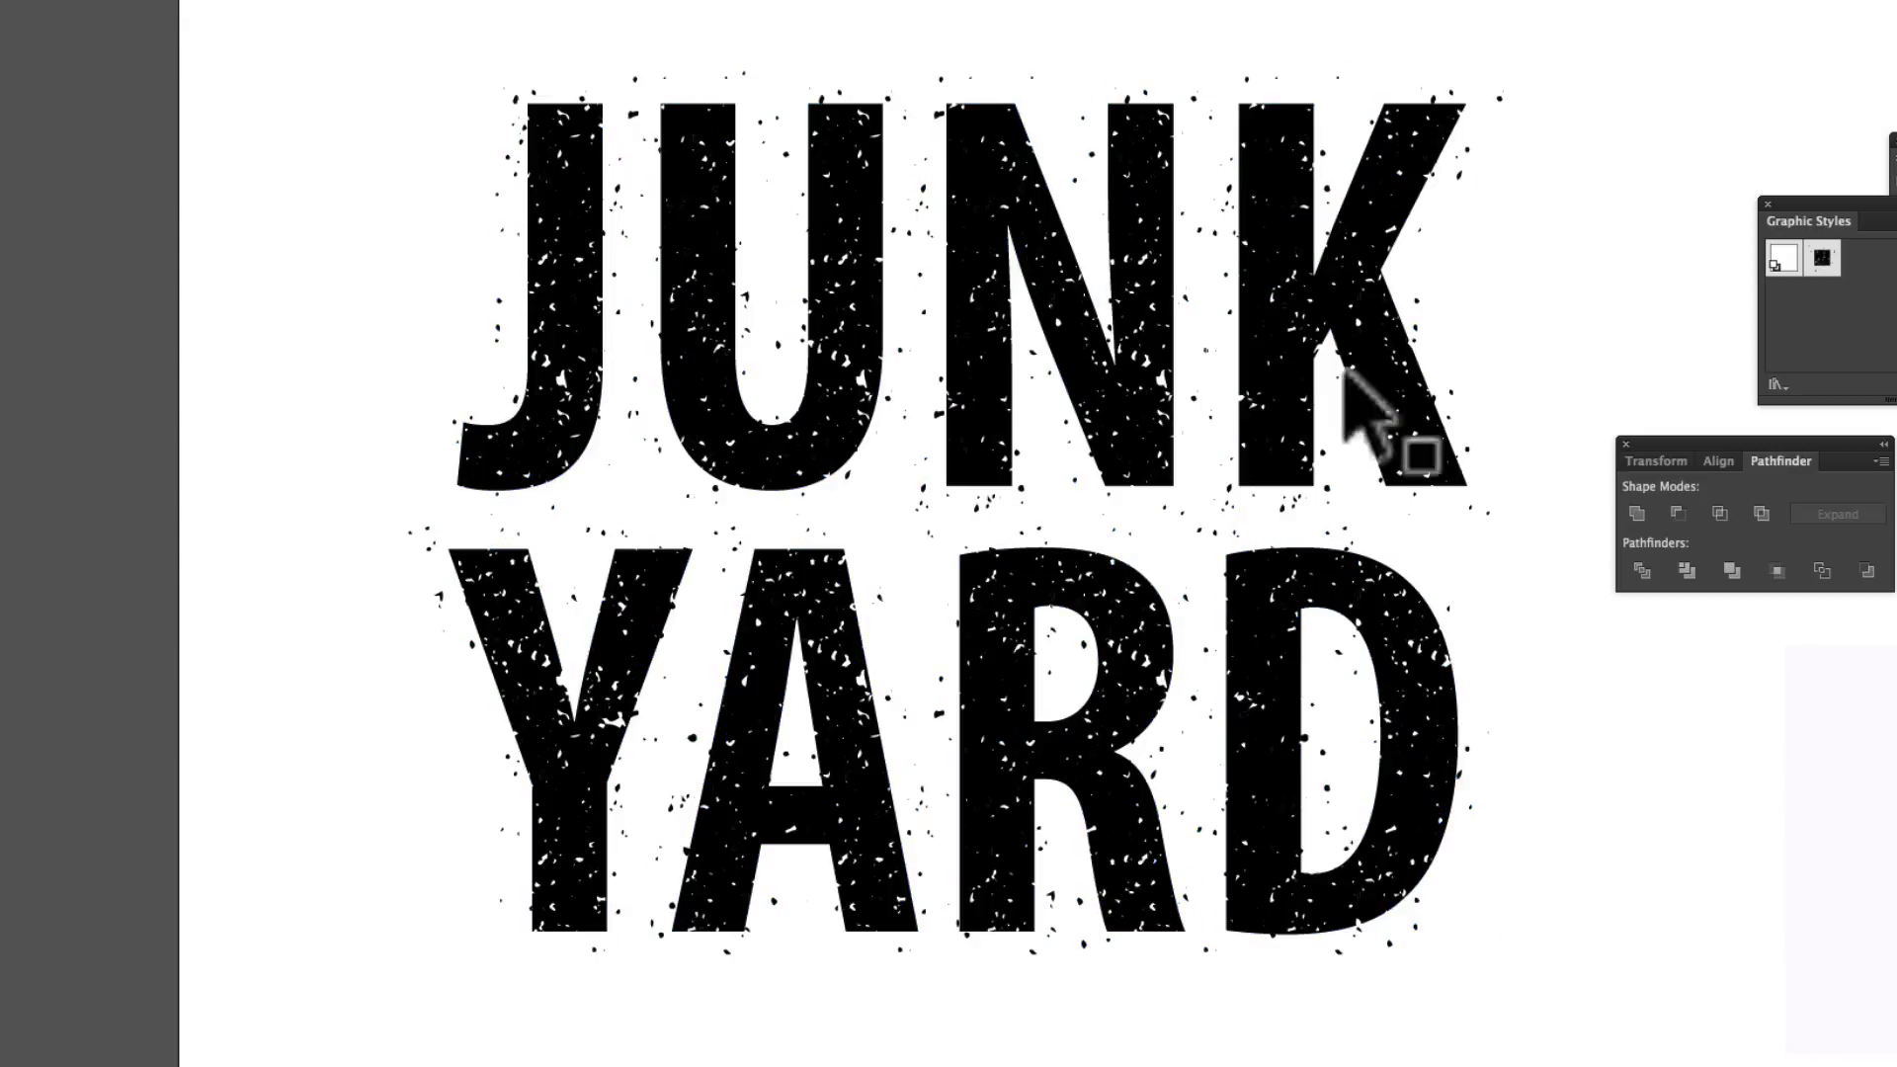
pyautogui.click(1135, 296)
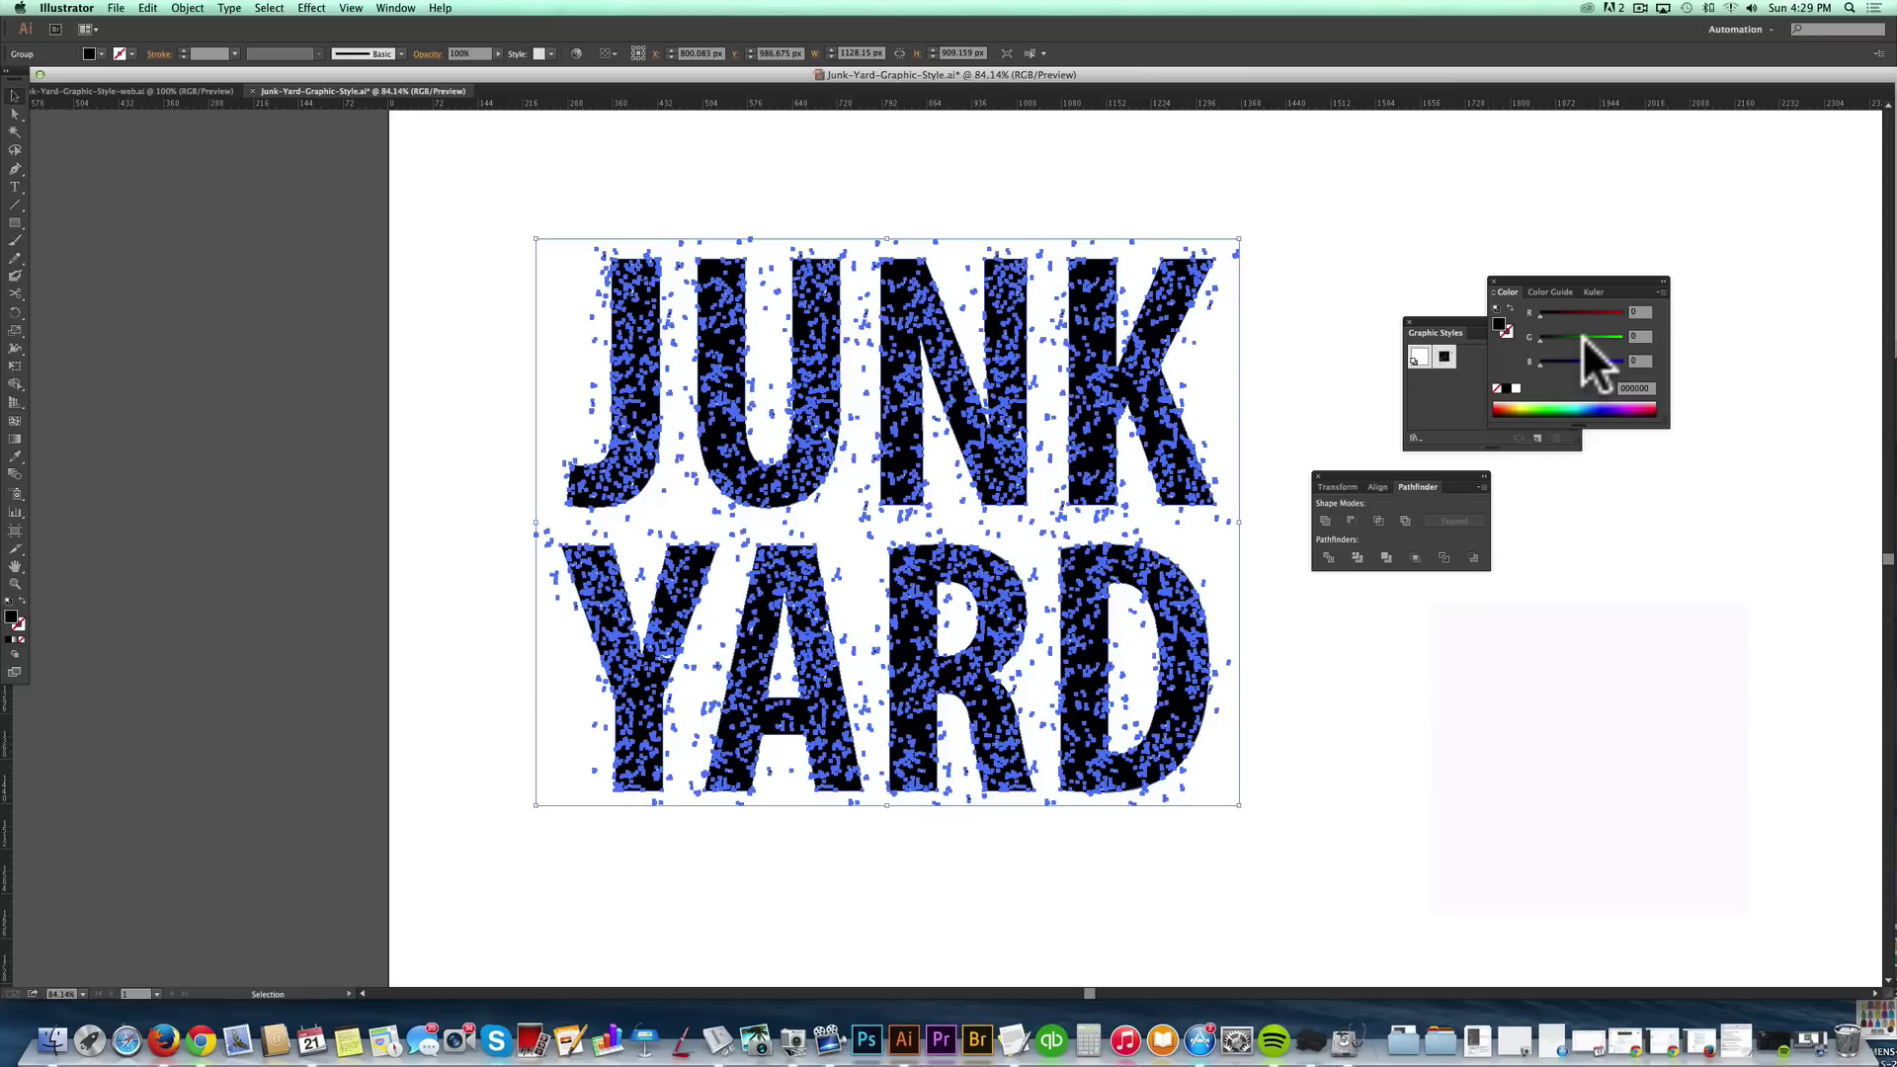
# Set the artwork's fill to teal with G 142 and B 178, then deselect to preview it.
pyautogui.click(1585, 337)
pyautogui.moveTo(1554, 361); pyautogui.dragTo(1599, 363)
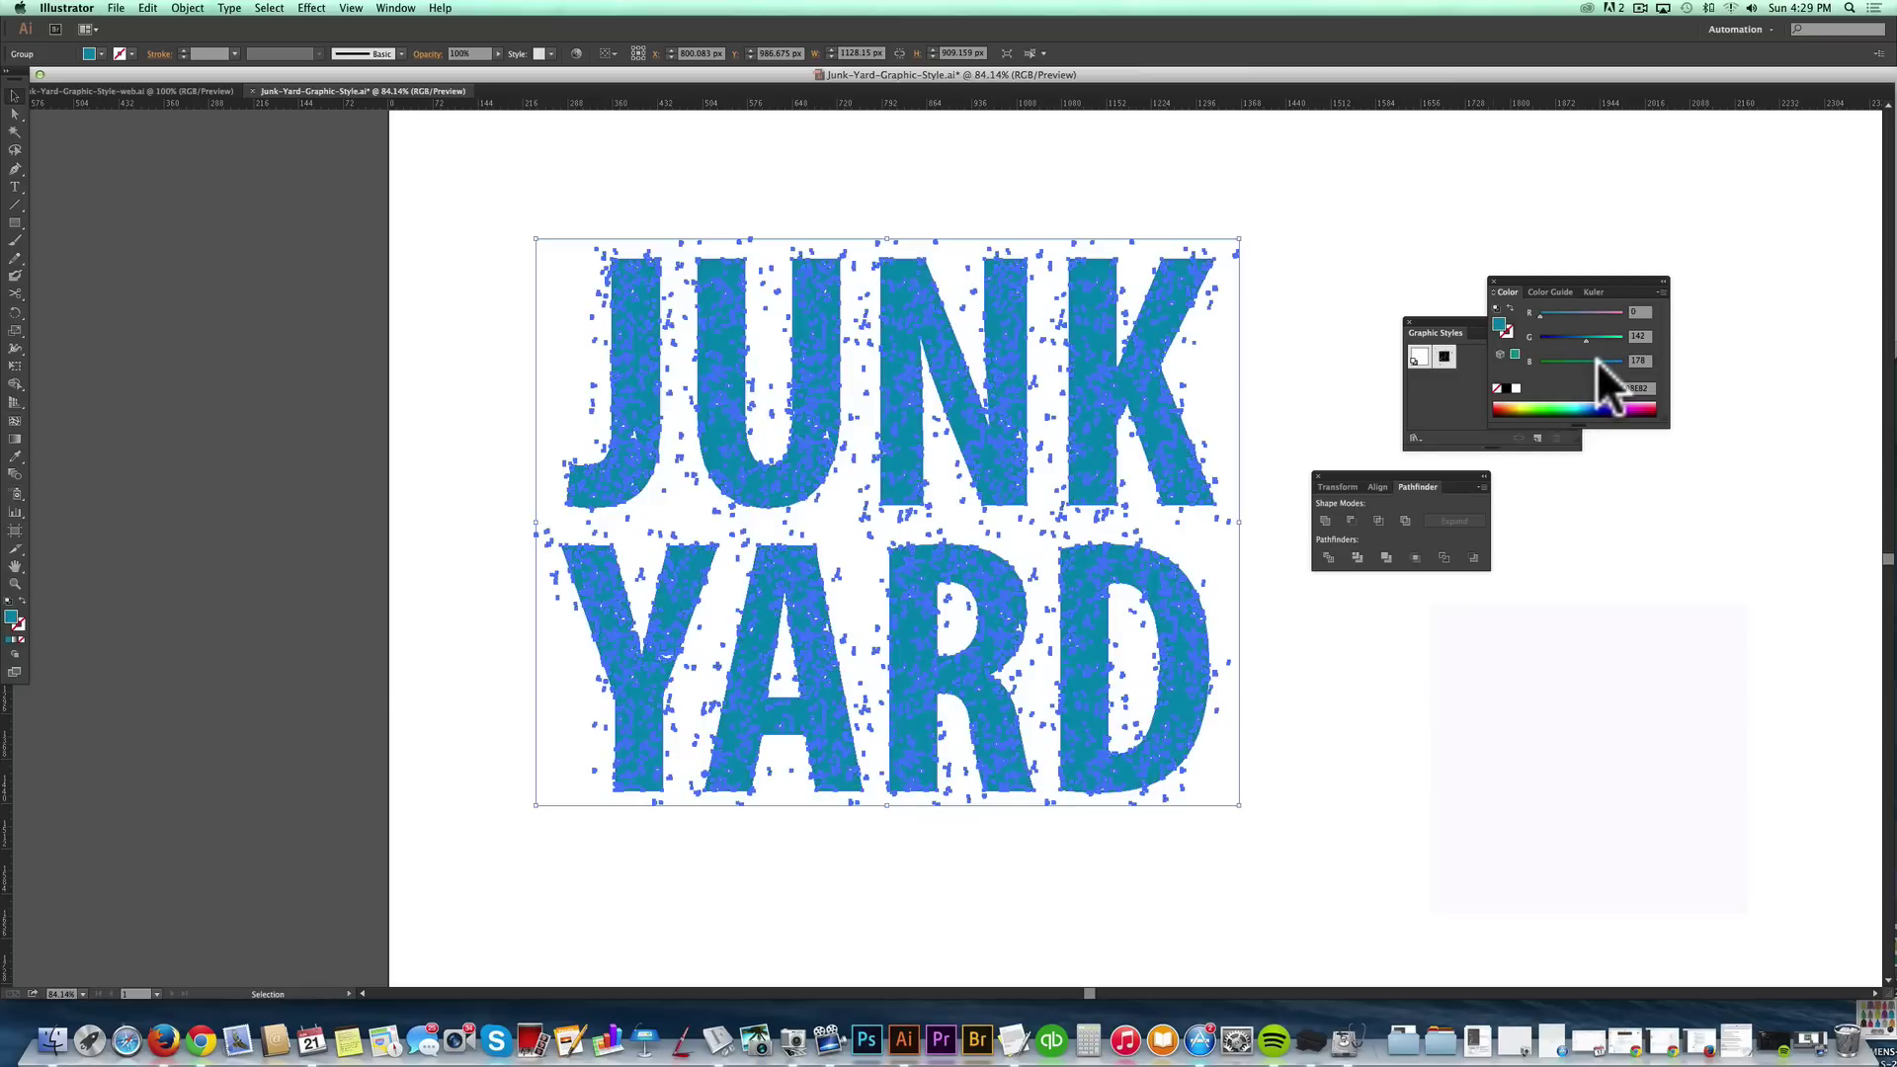
pyautogui.click(1357, 299)
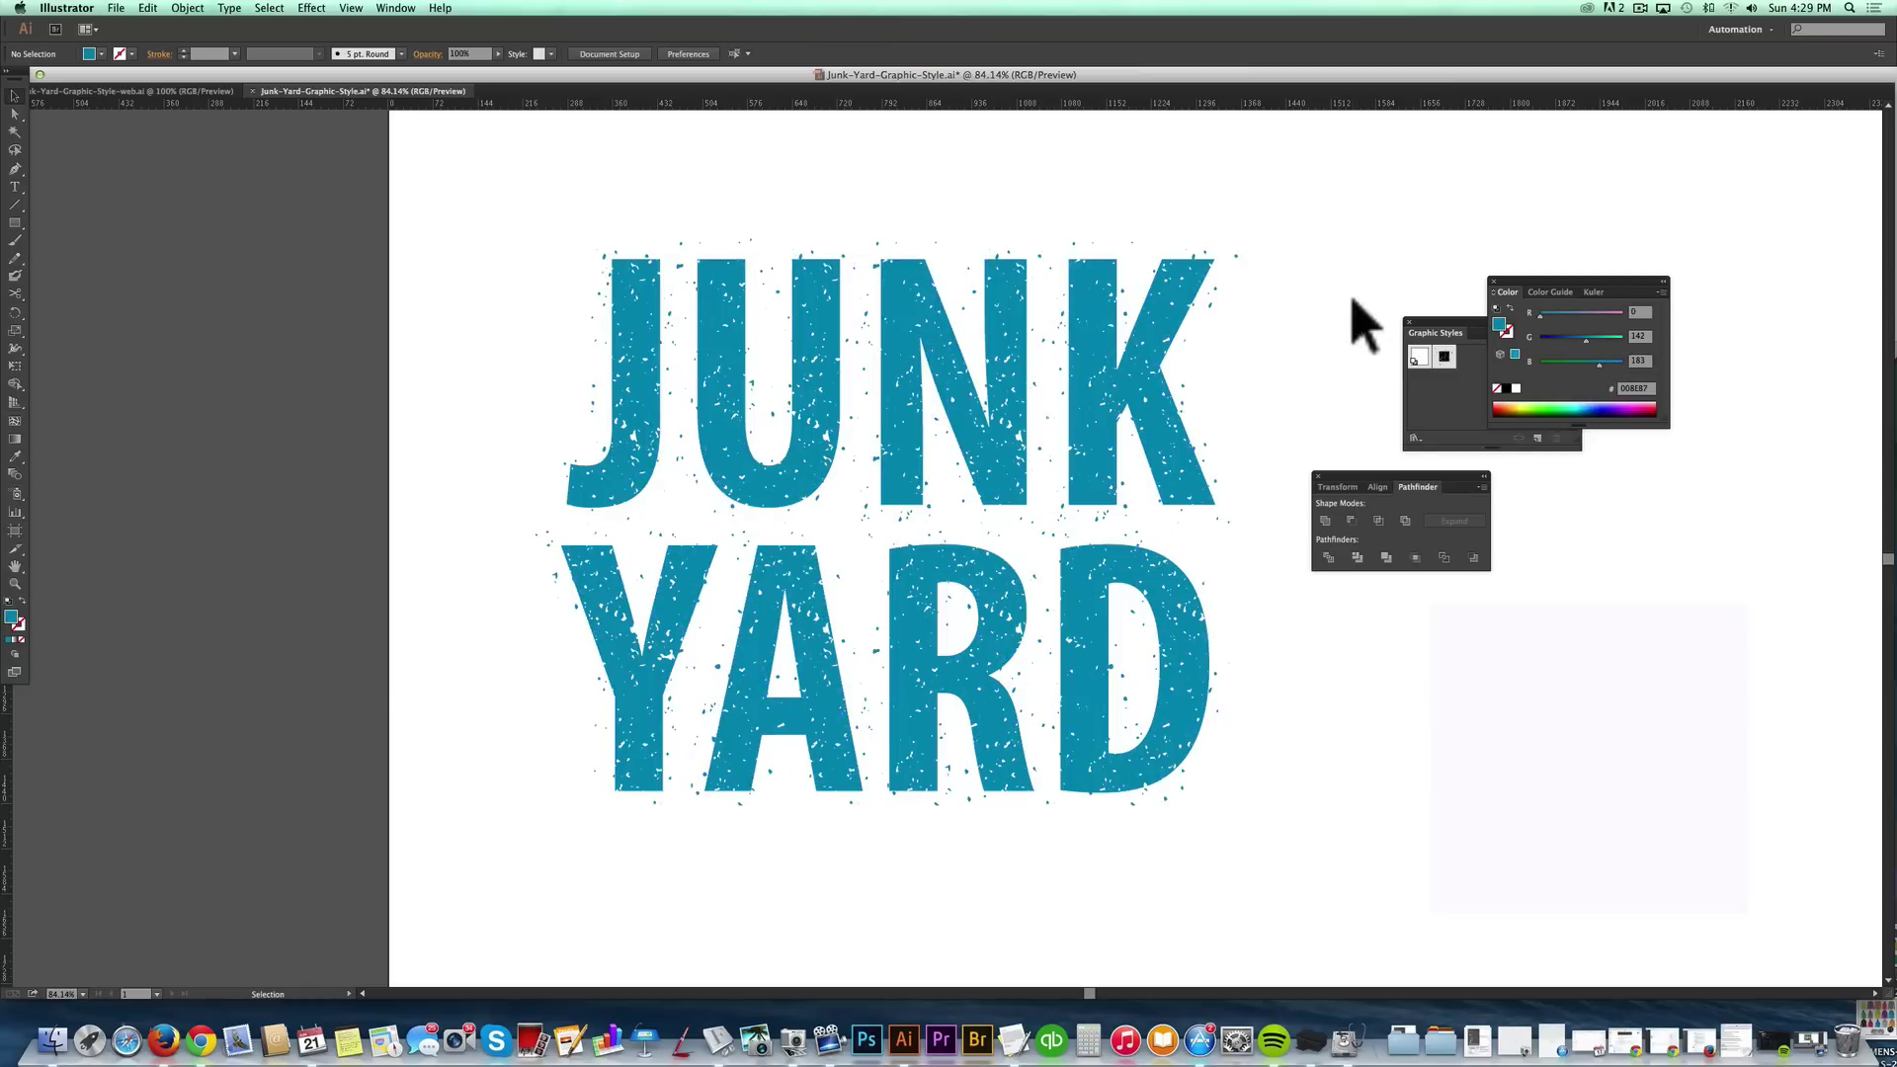
# Test-move the JUNK YARD group to the left and undo it back to centre.
pyautogui.click(790, 410)
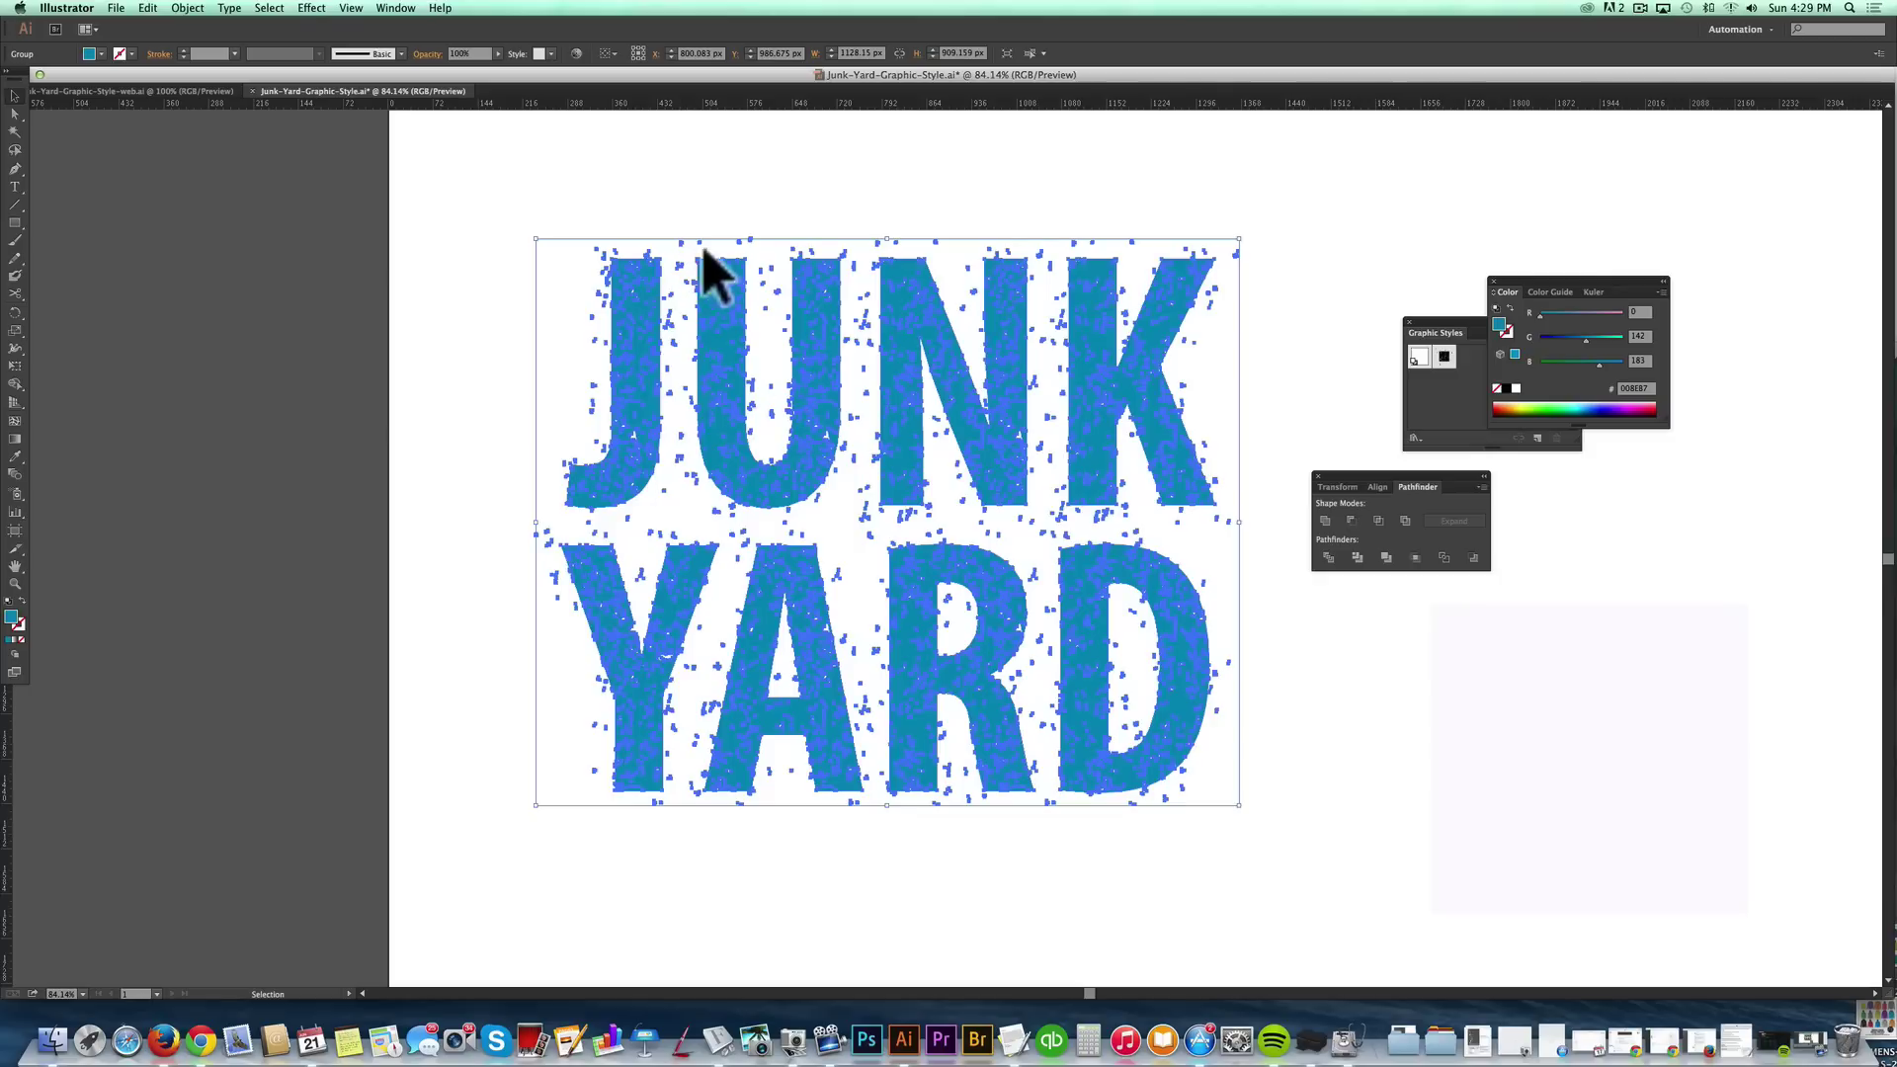
pyautogui.click(759, 195)
pyautogui.click(823, 297)
pyautogui.moveTo(823, 296); pyautogui.dragTo(441, 296)
pyautogui.click(347, 220)
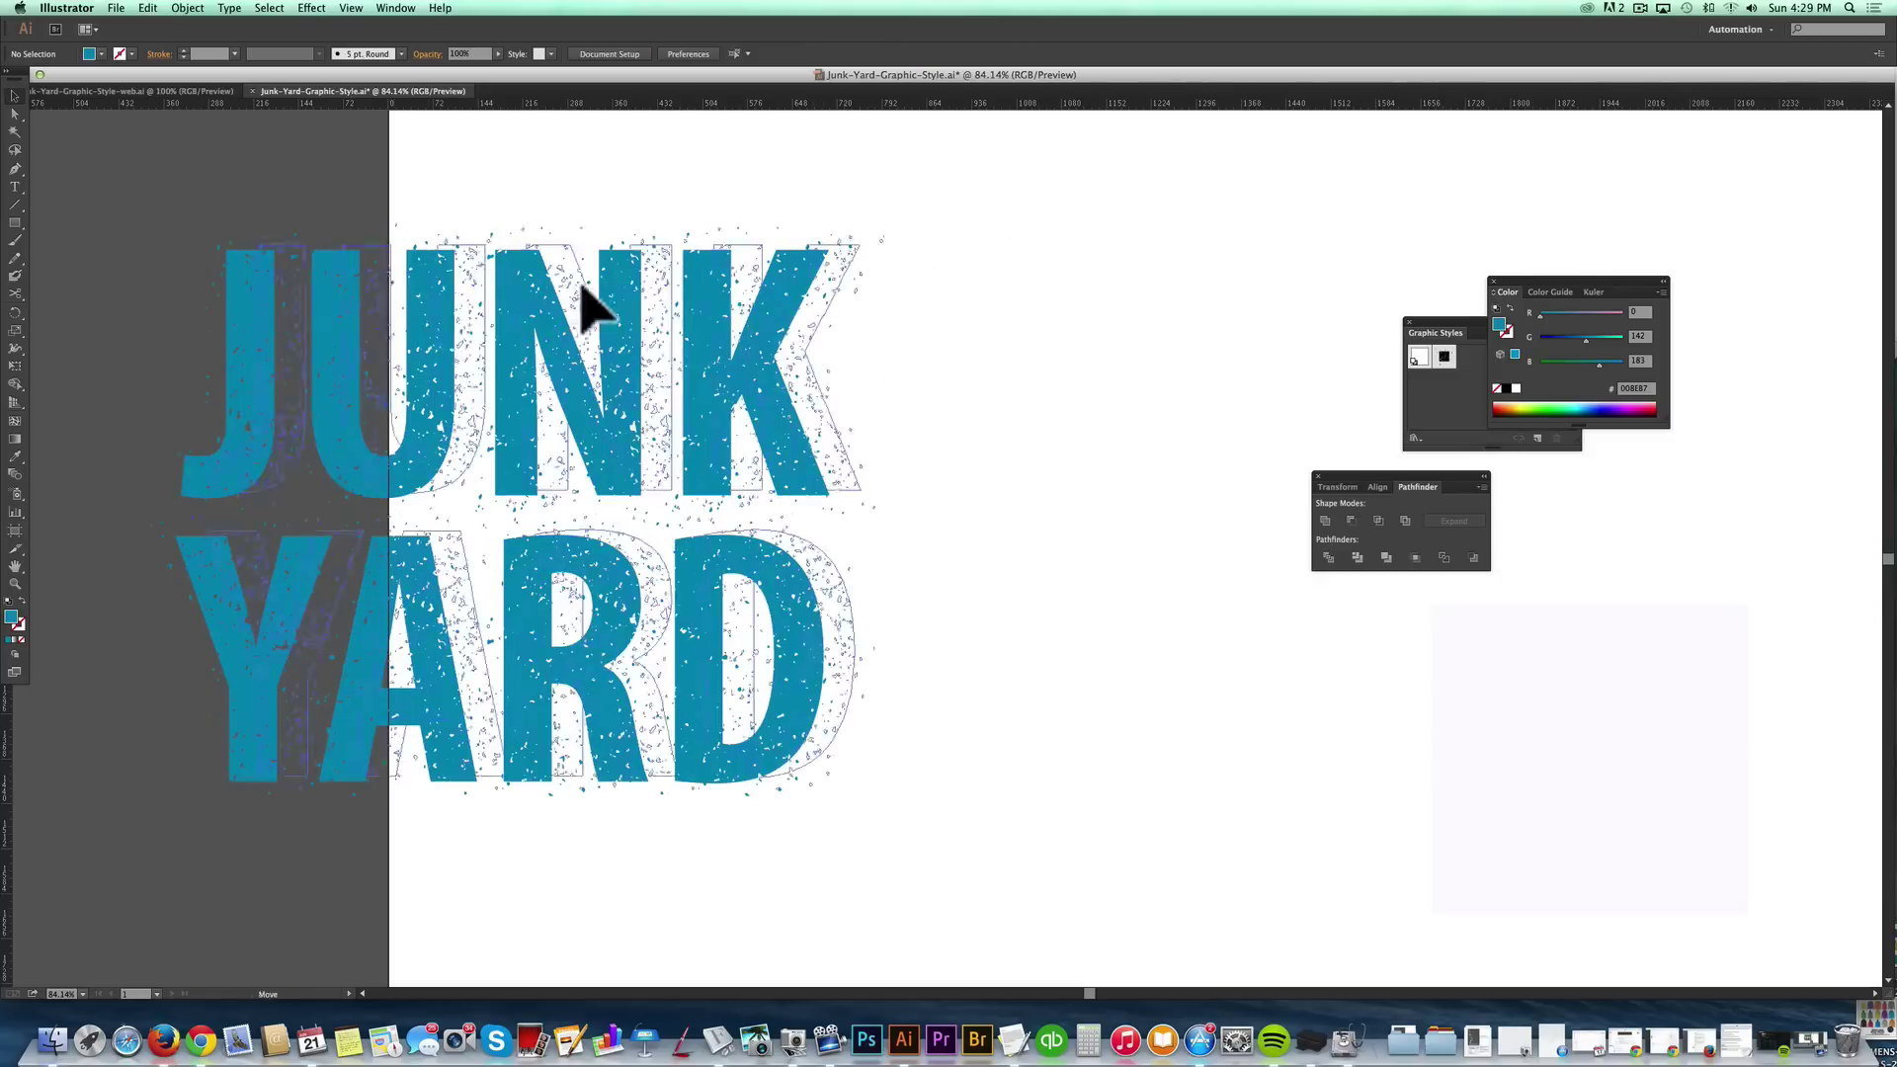
pyautogui.press('super+z')
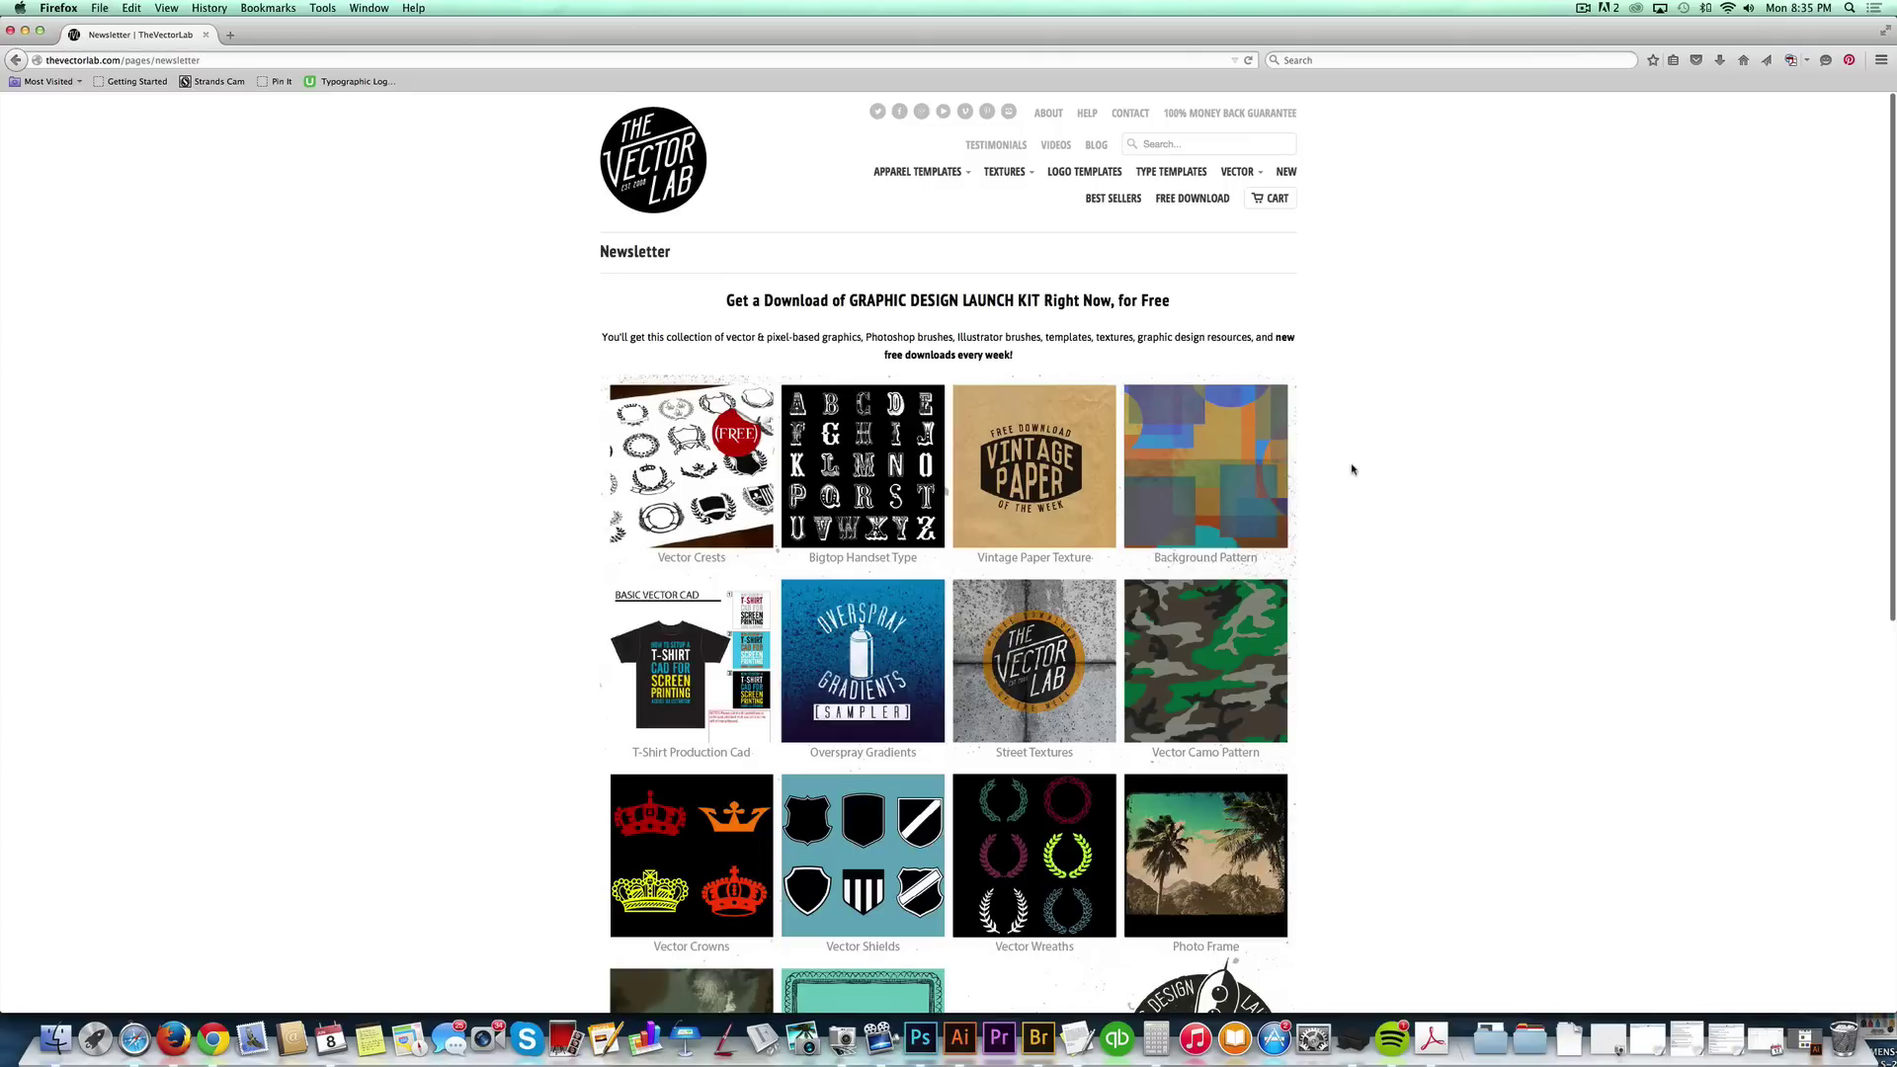
# Scroll down the Vector Lab newsletter page to the Graphic Design Launch Kit email sign-up.
pyautogui.scroll(-5, 1352, 469)
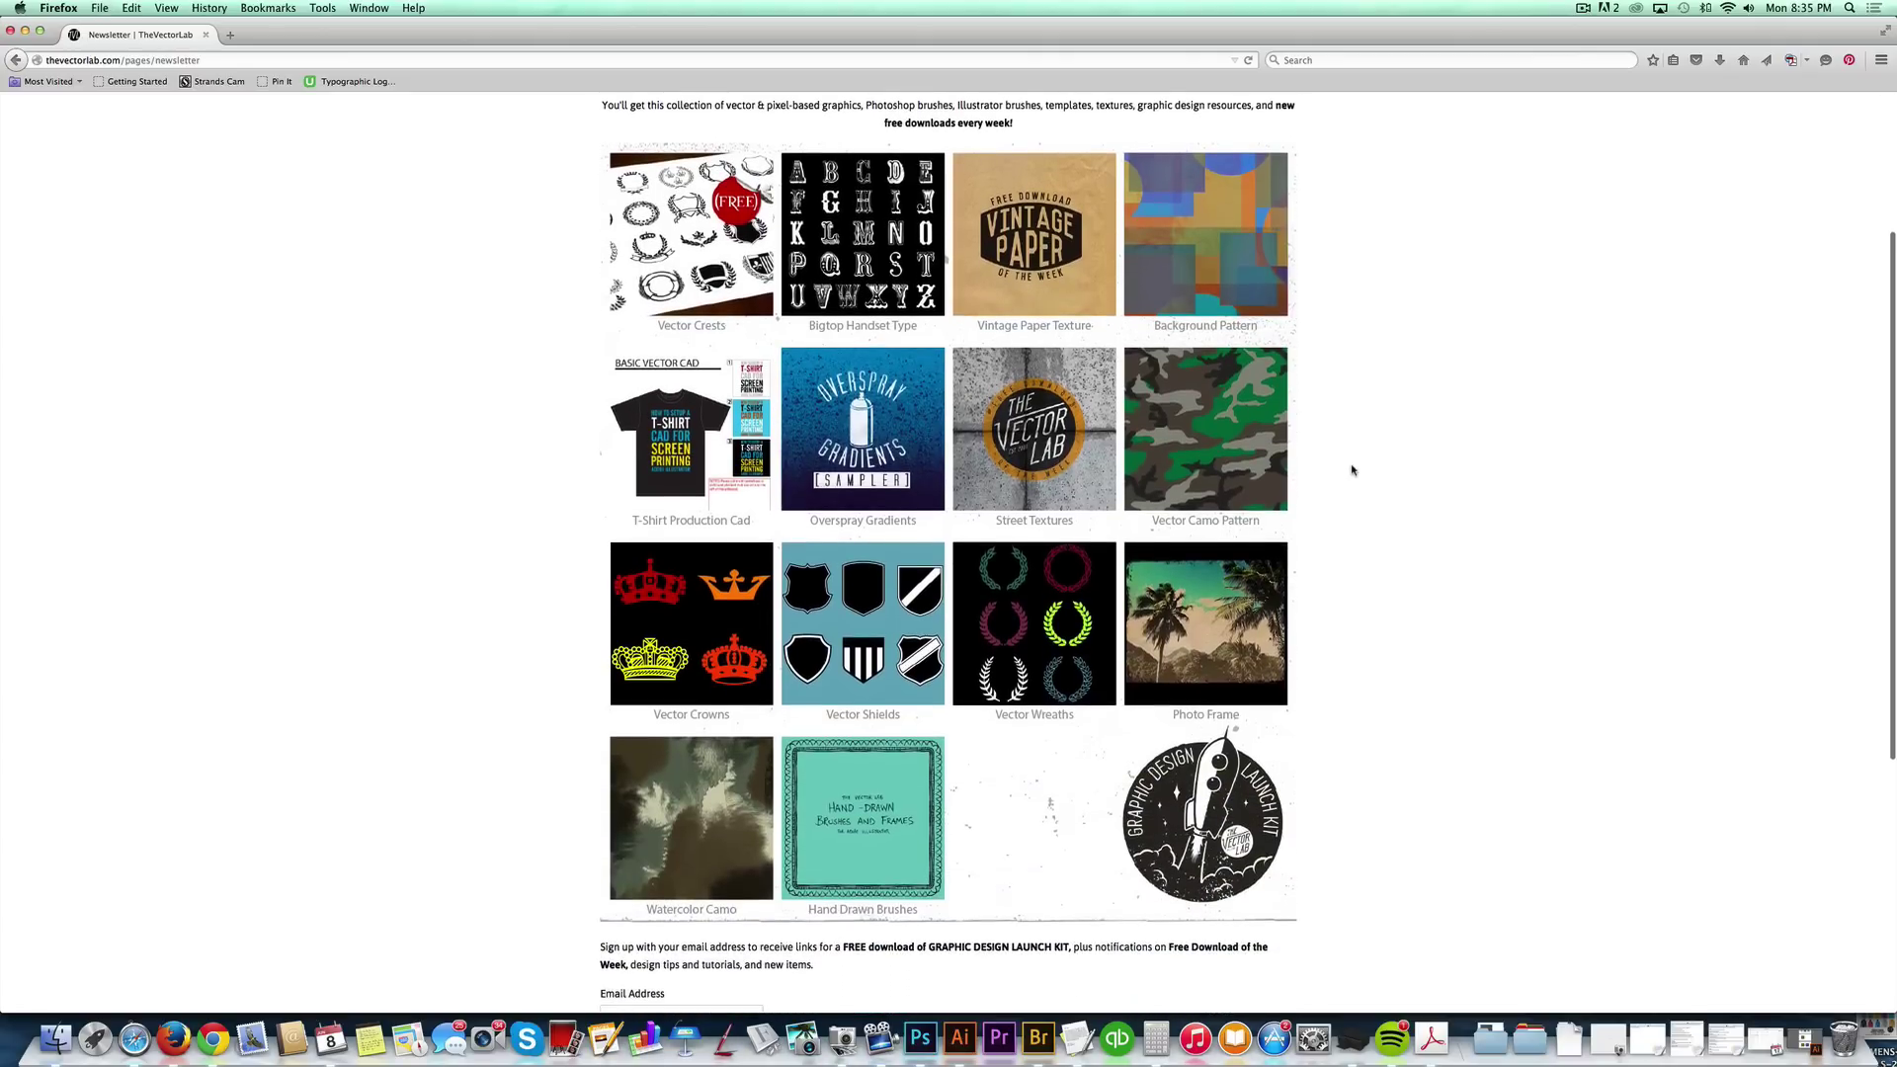